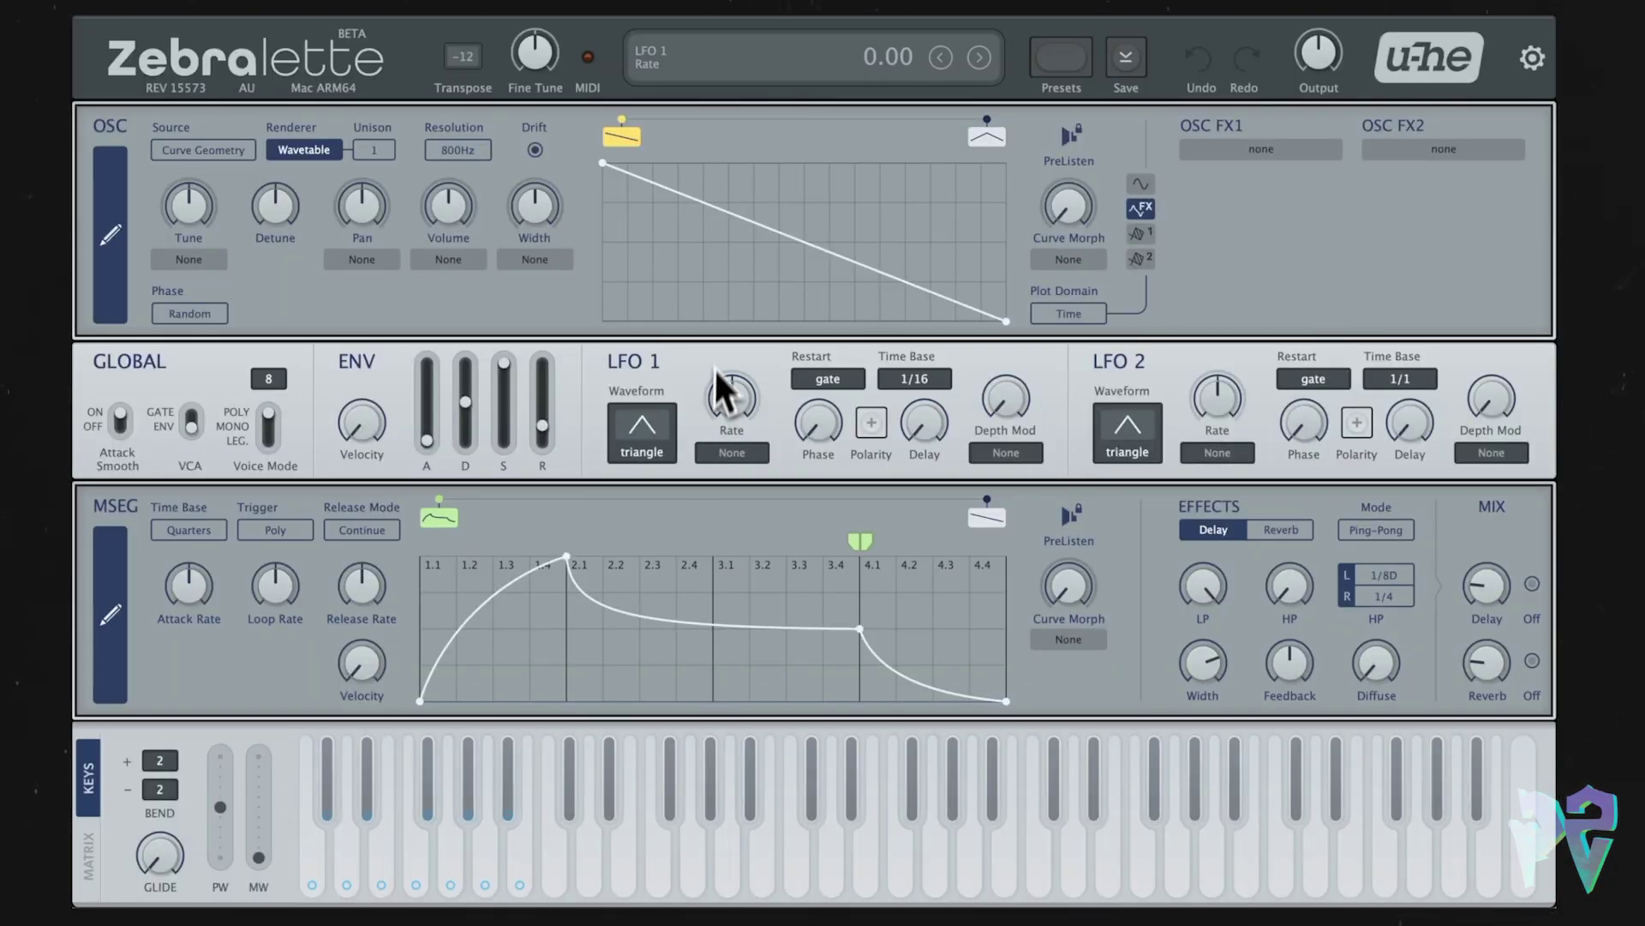
Open the default sawtooth wave in the full-size OSC Editor with the pencil edit button.
left_click(105, 245)
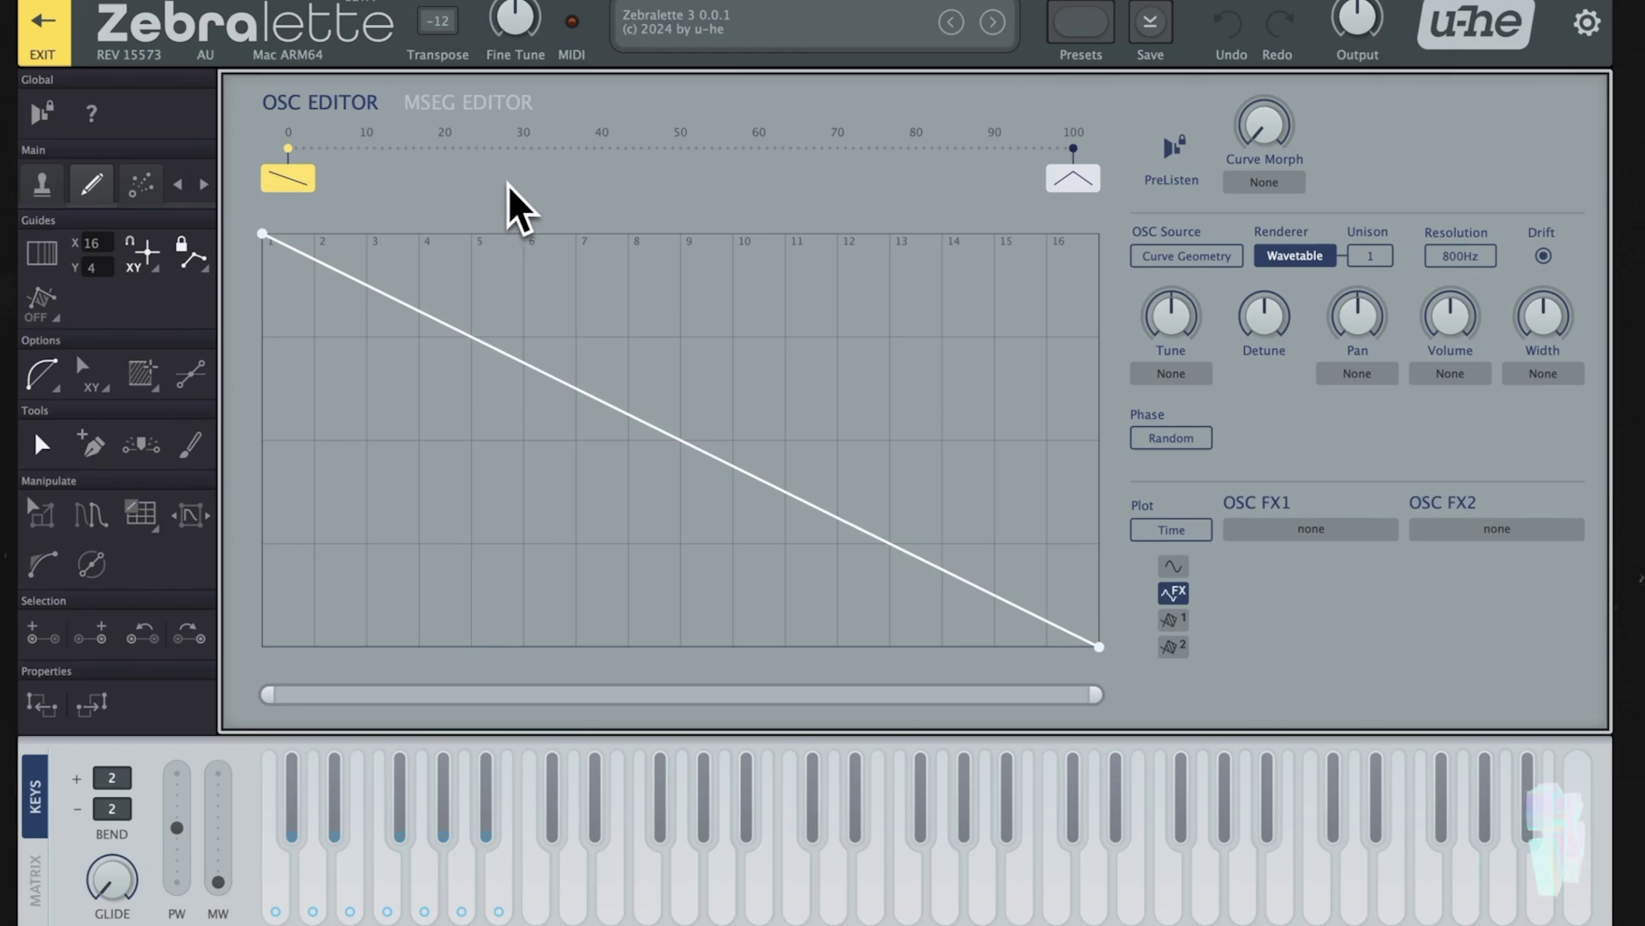
Bend the descending line into a curve and add four points forming a dip and a peak.
left_click(492, 110)
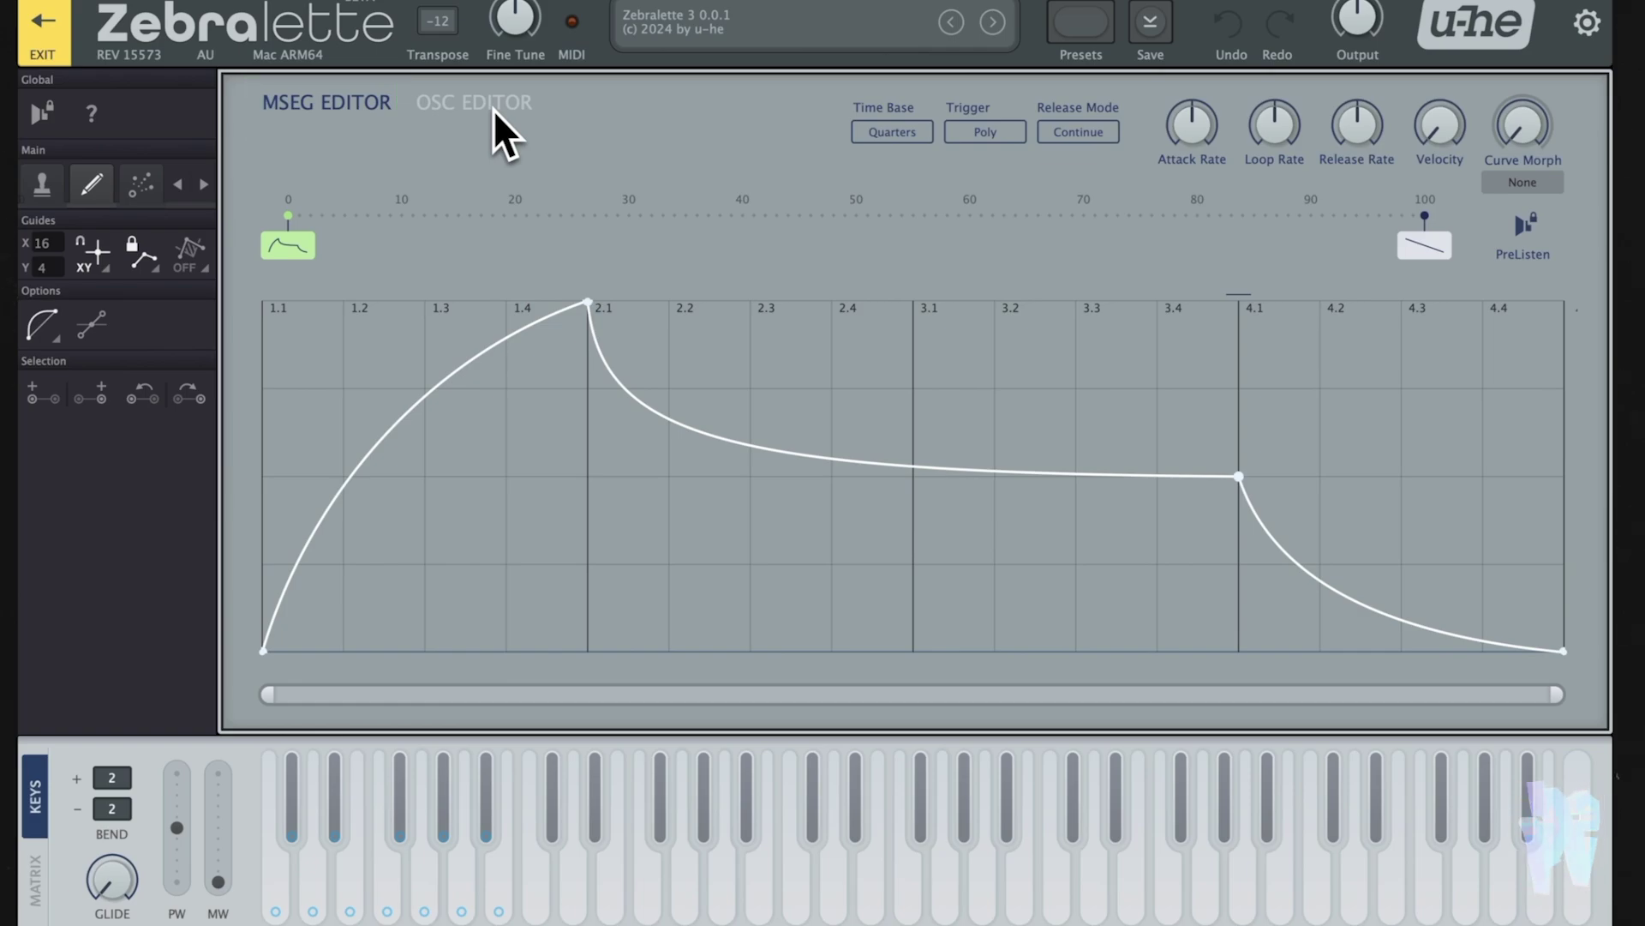
left_click(493, 109)
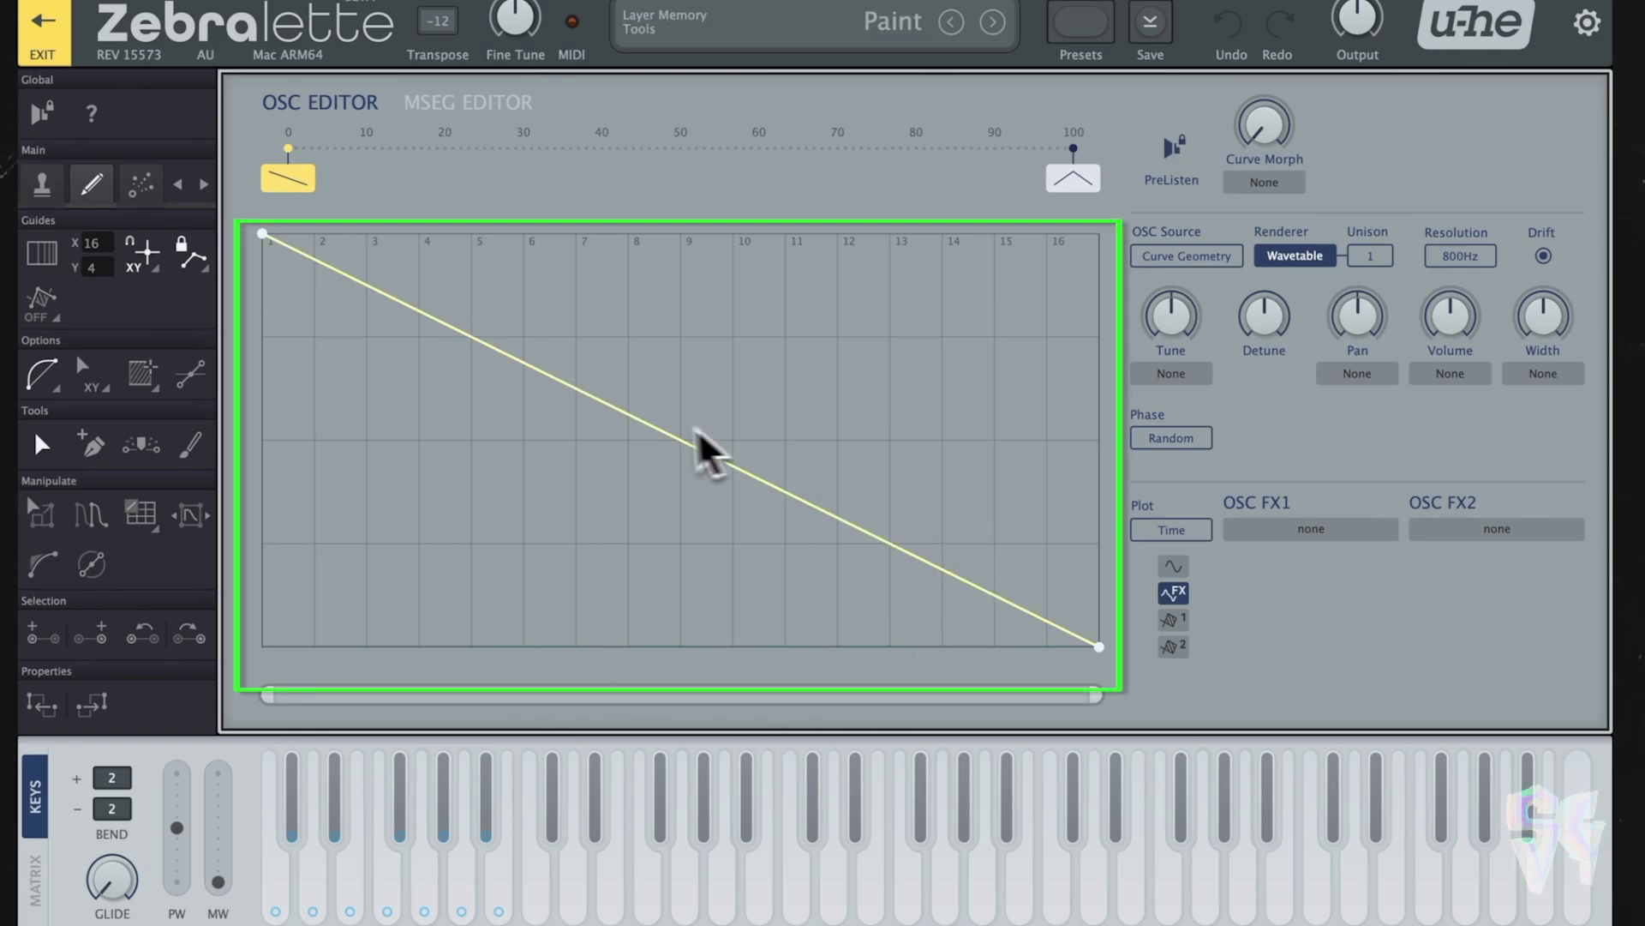
mouse_move(622, 420)
left_mouse_down()
mouse_move(645, 377)
mouse_move(614, 404)
left_mouse_up()
left_click(611, 379)
left_click(446, 304)
left_click(885, 385)
left_click(725, 530)
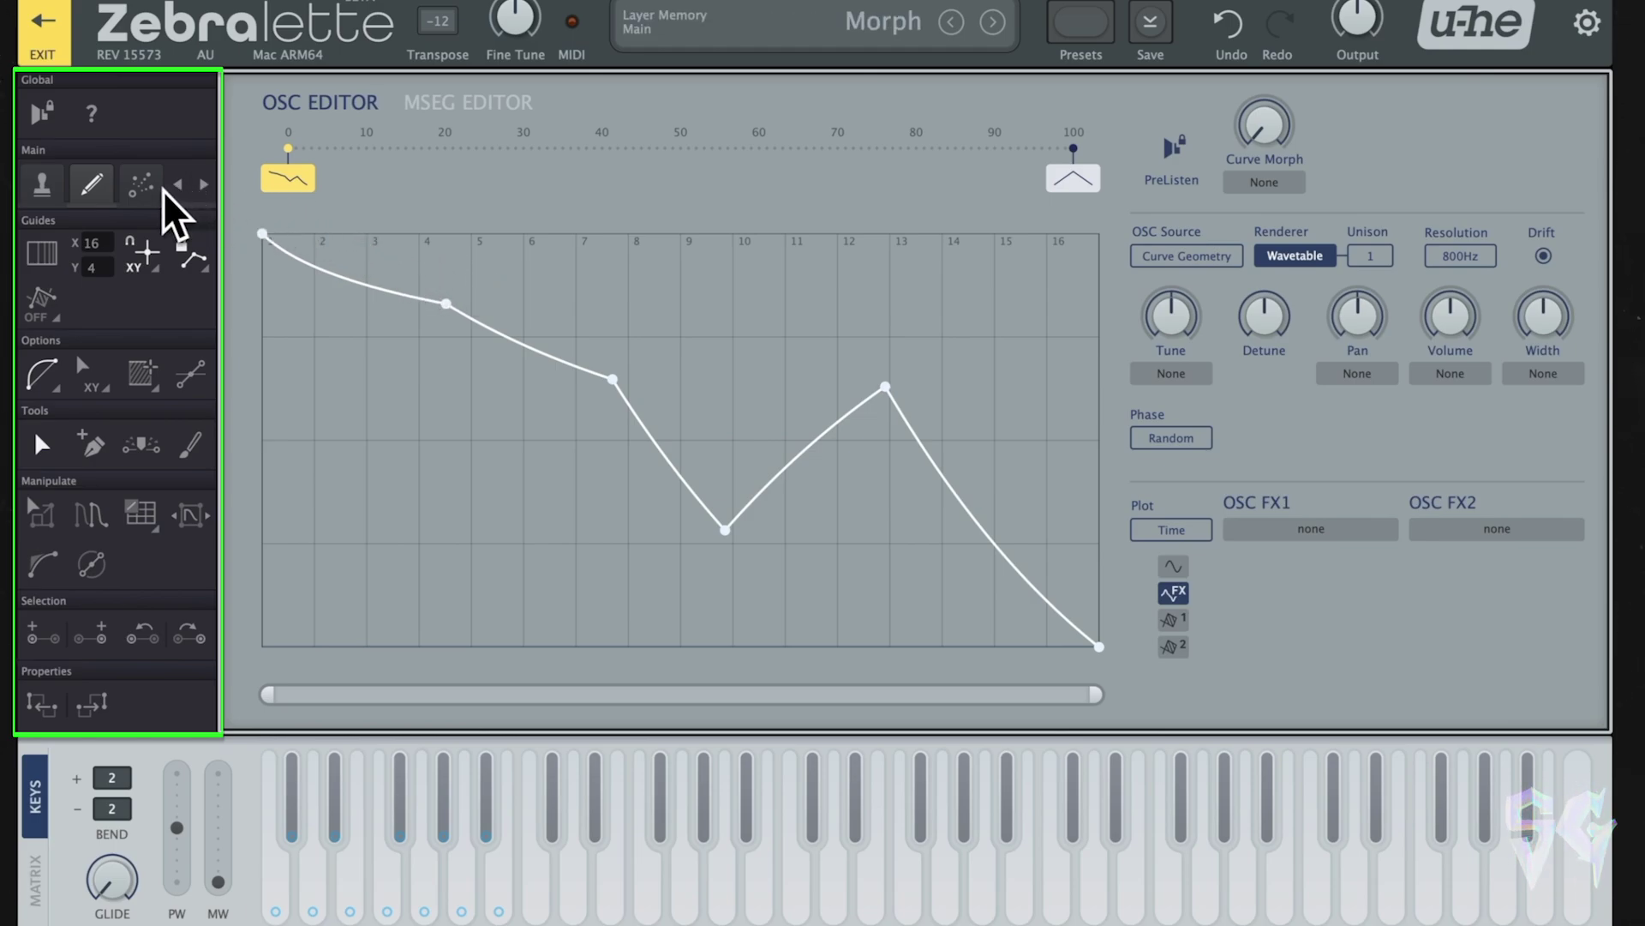
Try the Stamp, Pencil and Scatter tools, ending on Stamp.
left_click(39, 187)
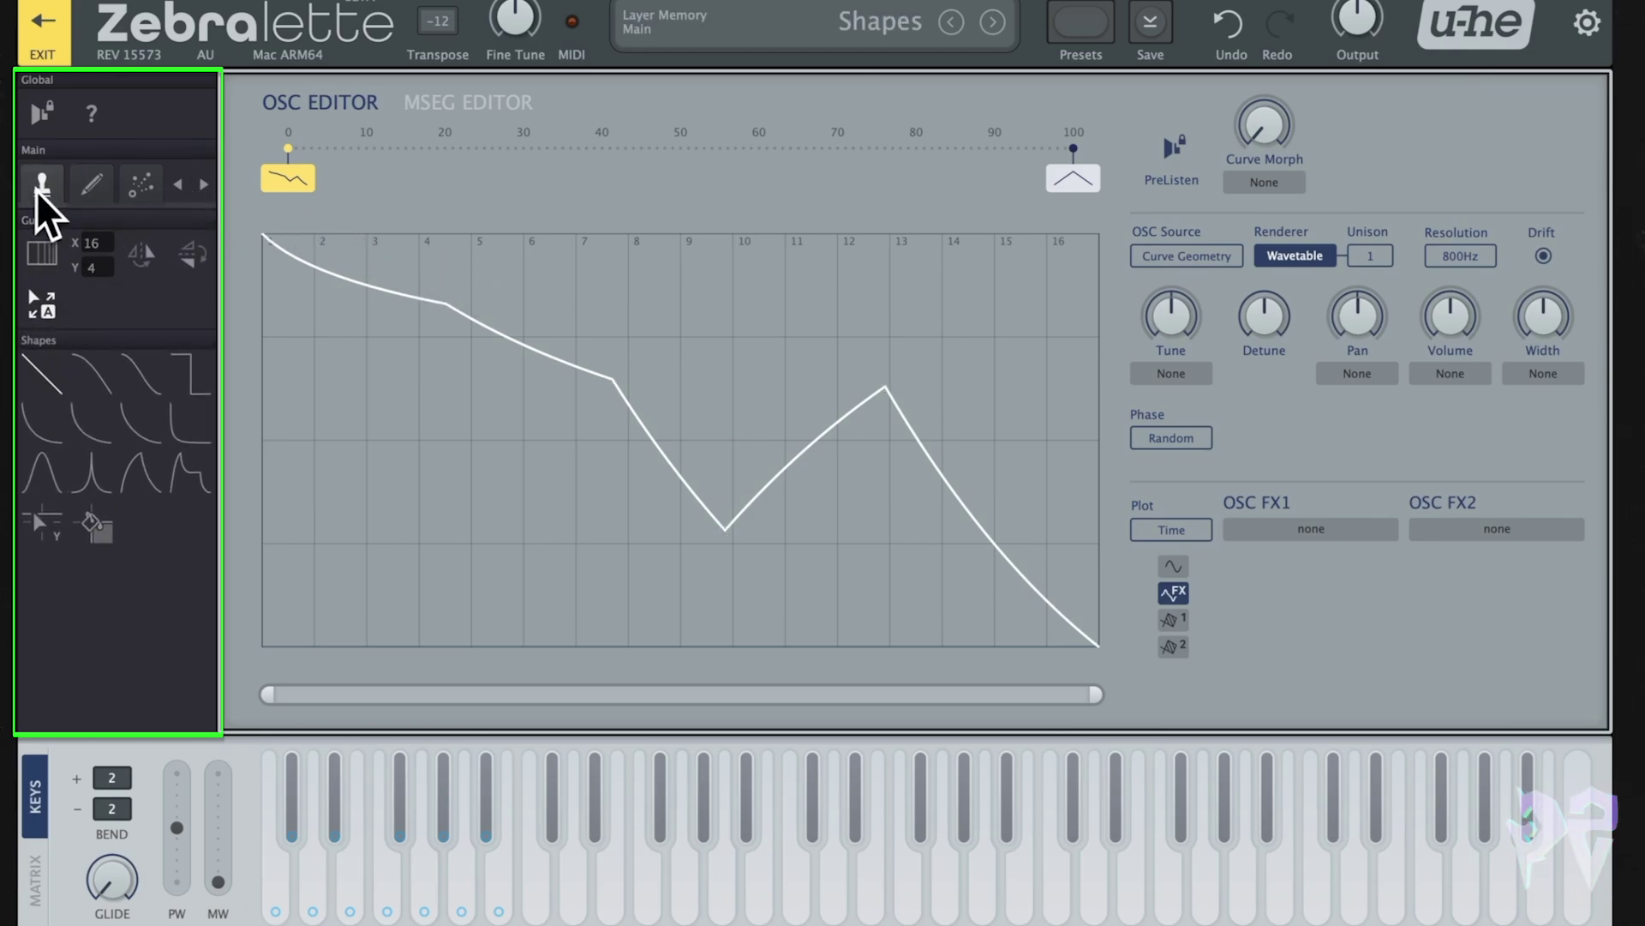
left_click(98, 182)
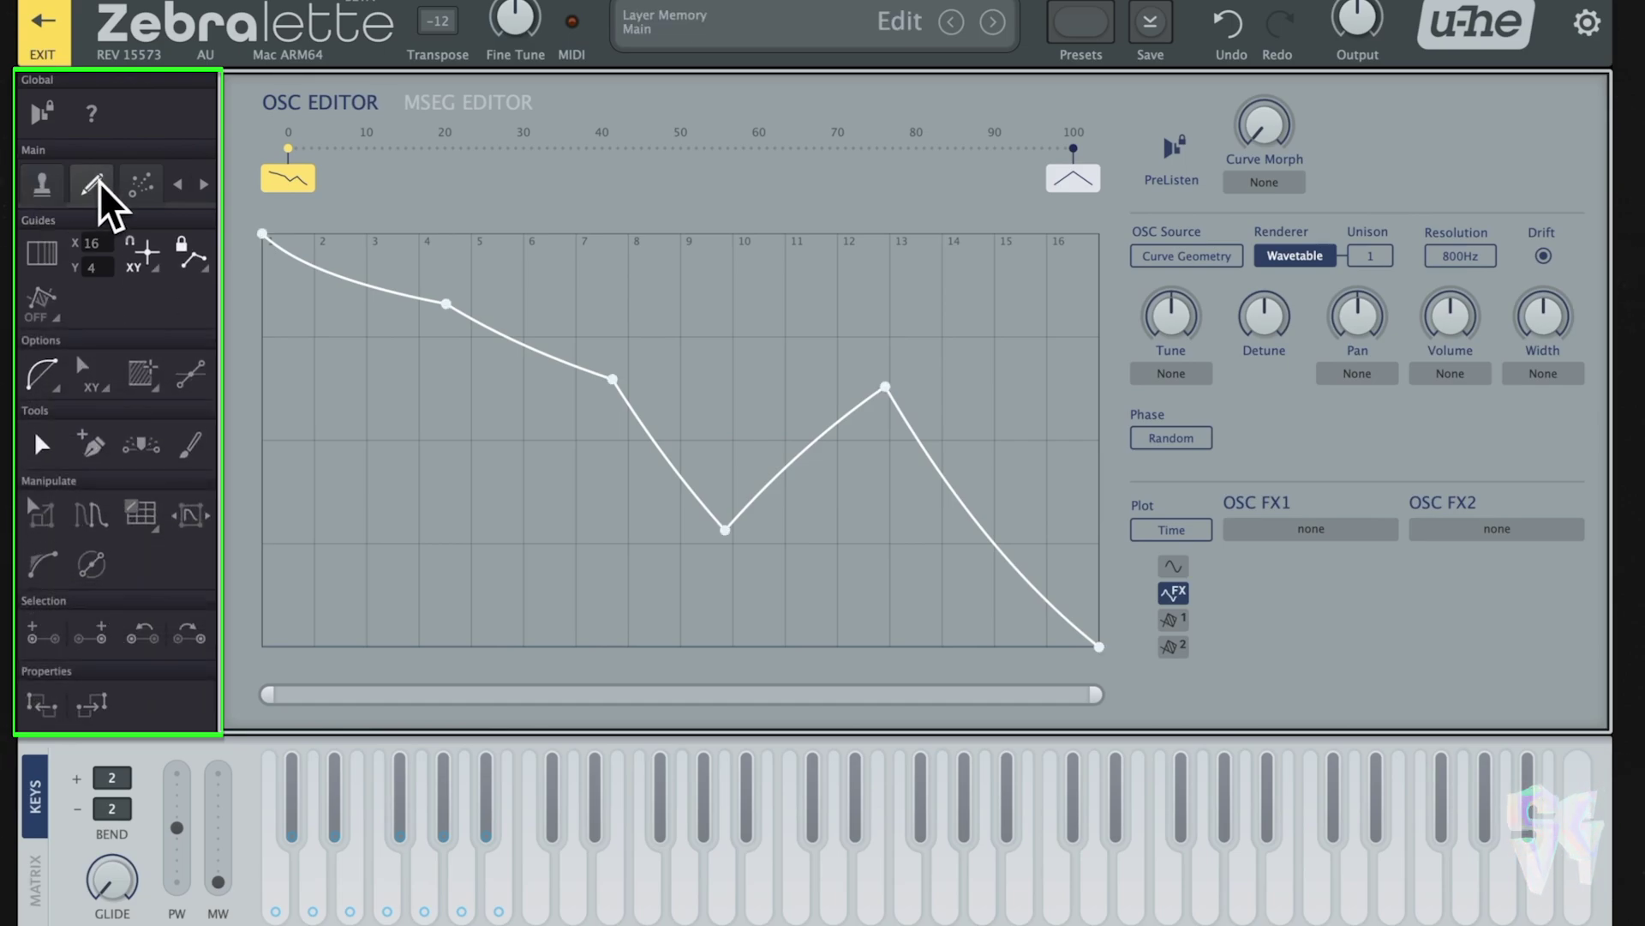
left_click(144, 184)
left_click(49, 184)
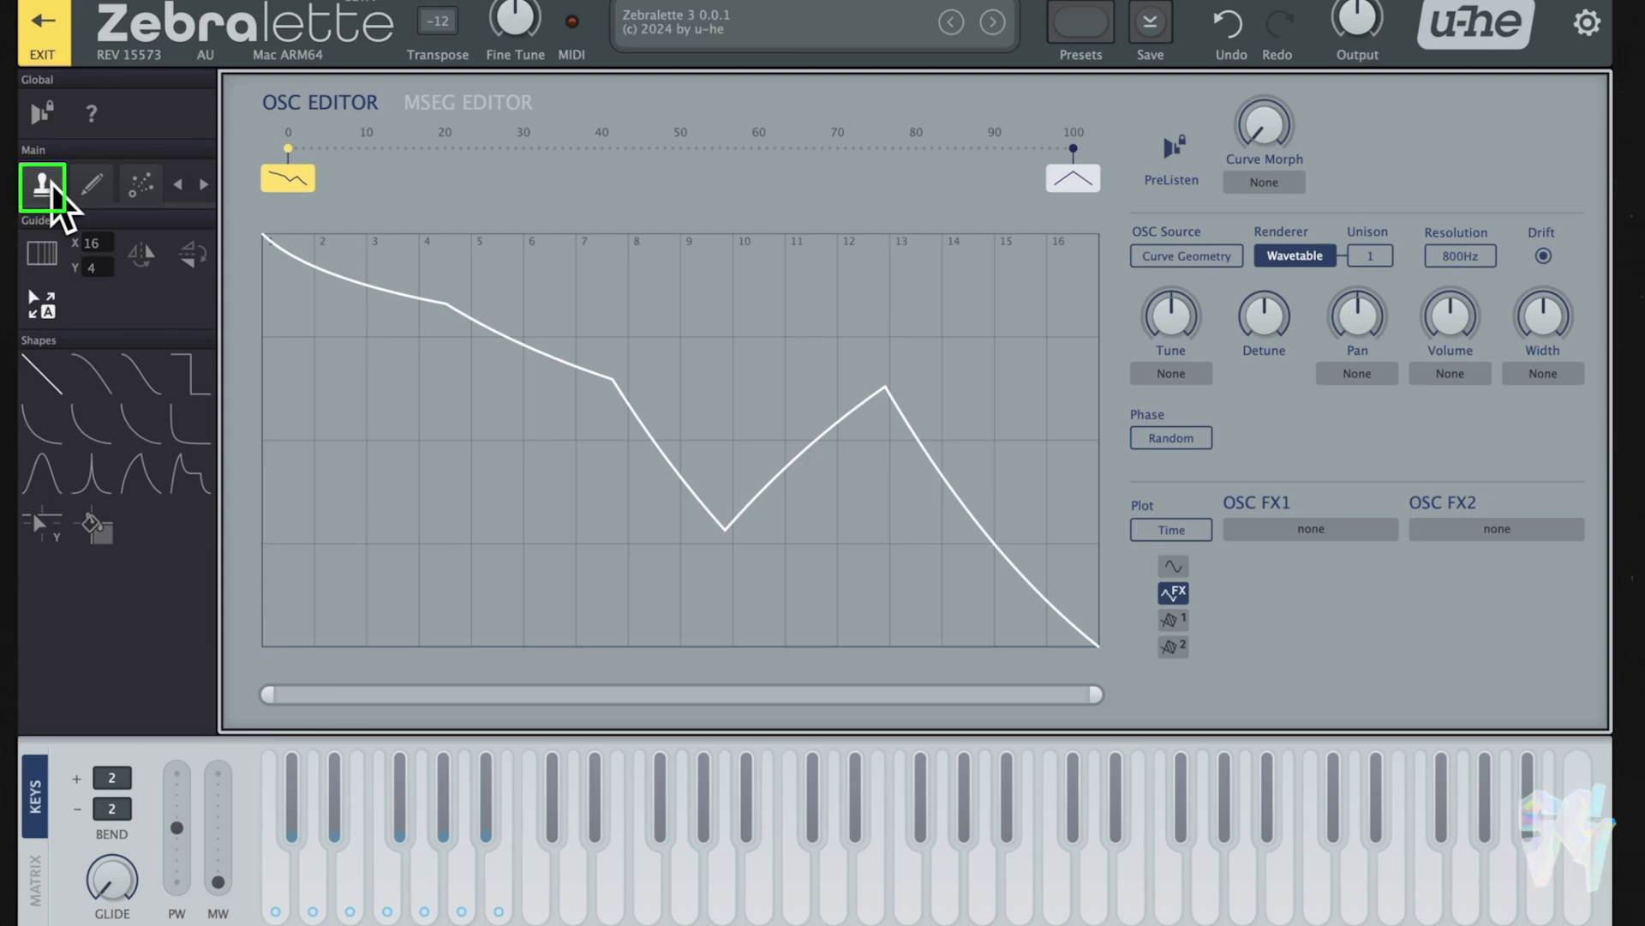
Switch the Guides grid to harmonic spacing, set to X 16 and Y 4.
left_click(53, 248)
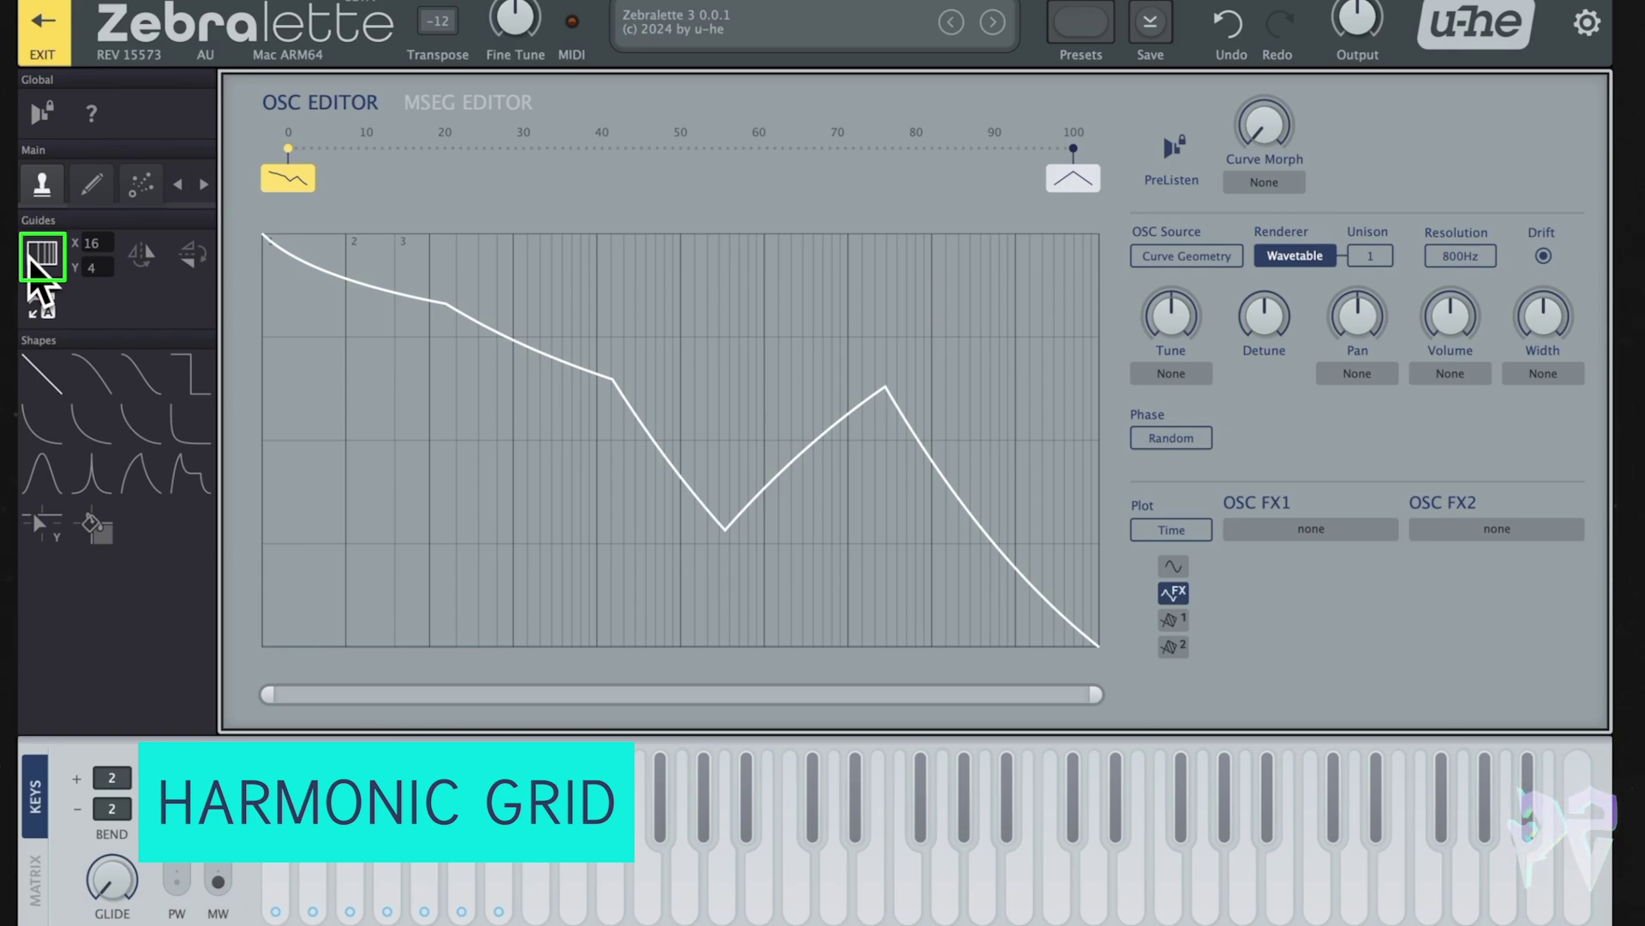
left_click(30, 257)
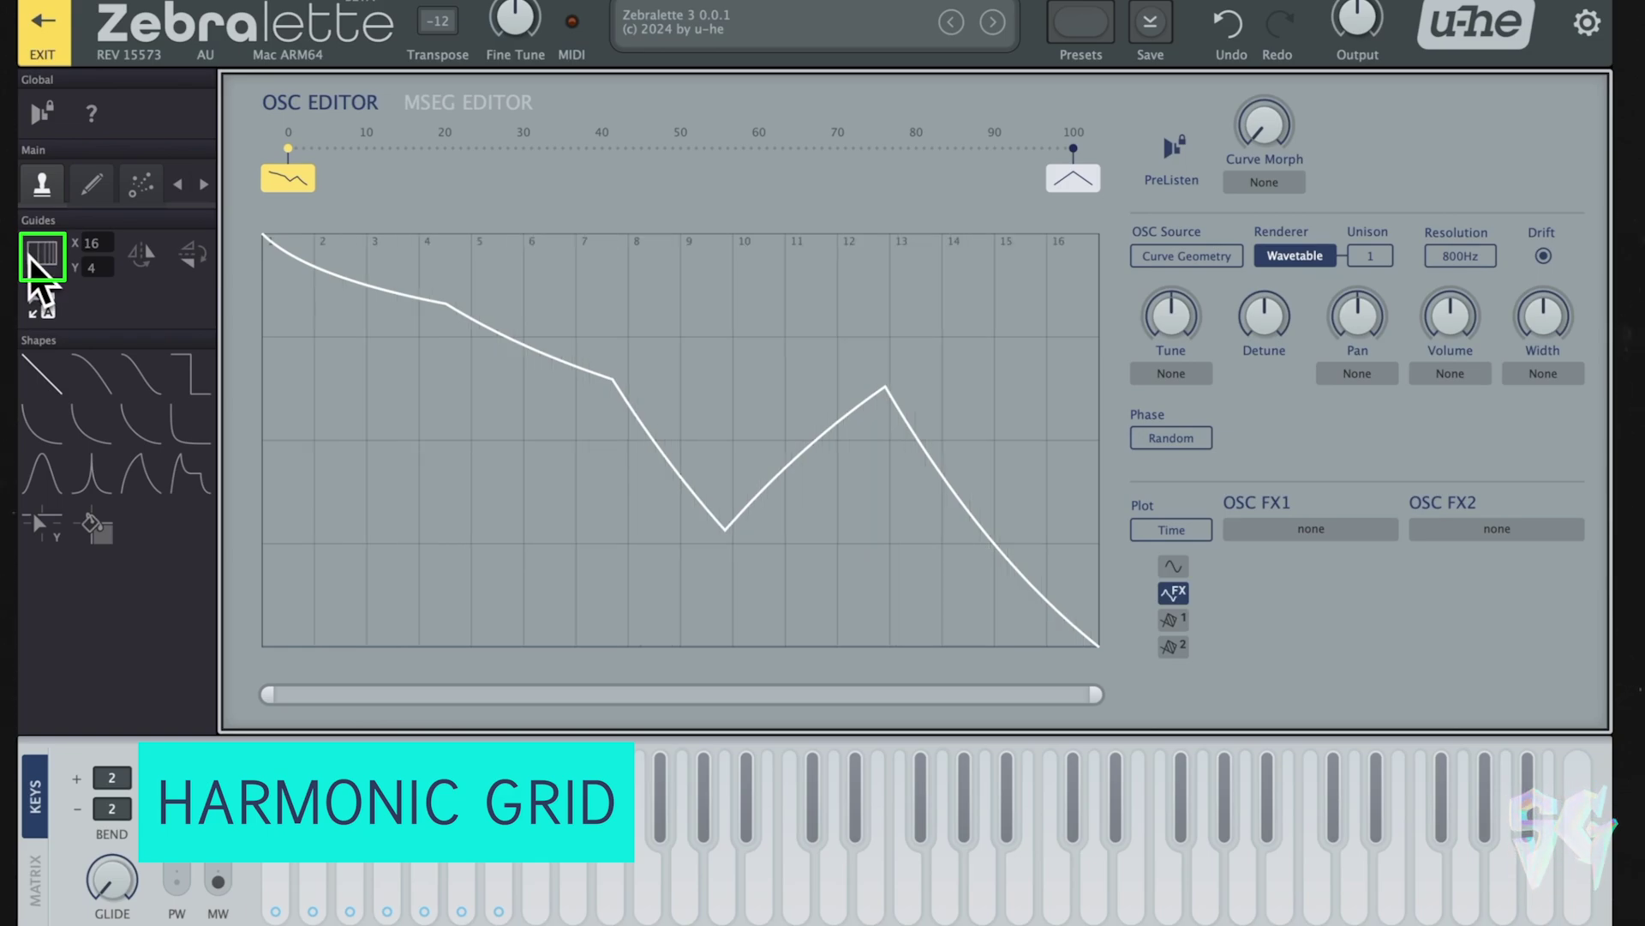
left_click(30, 258)
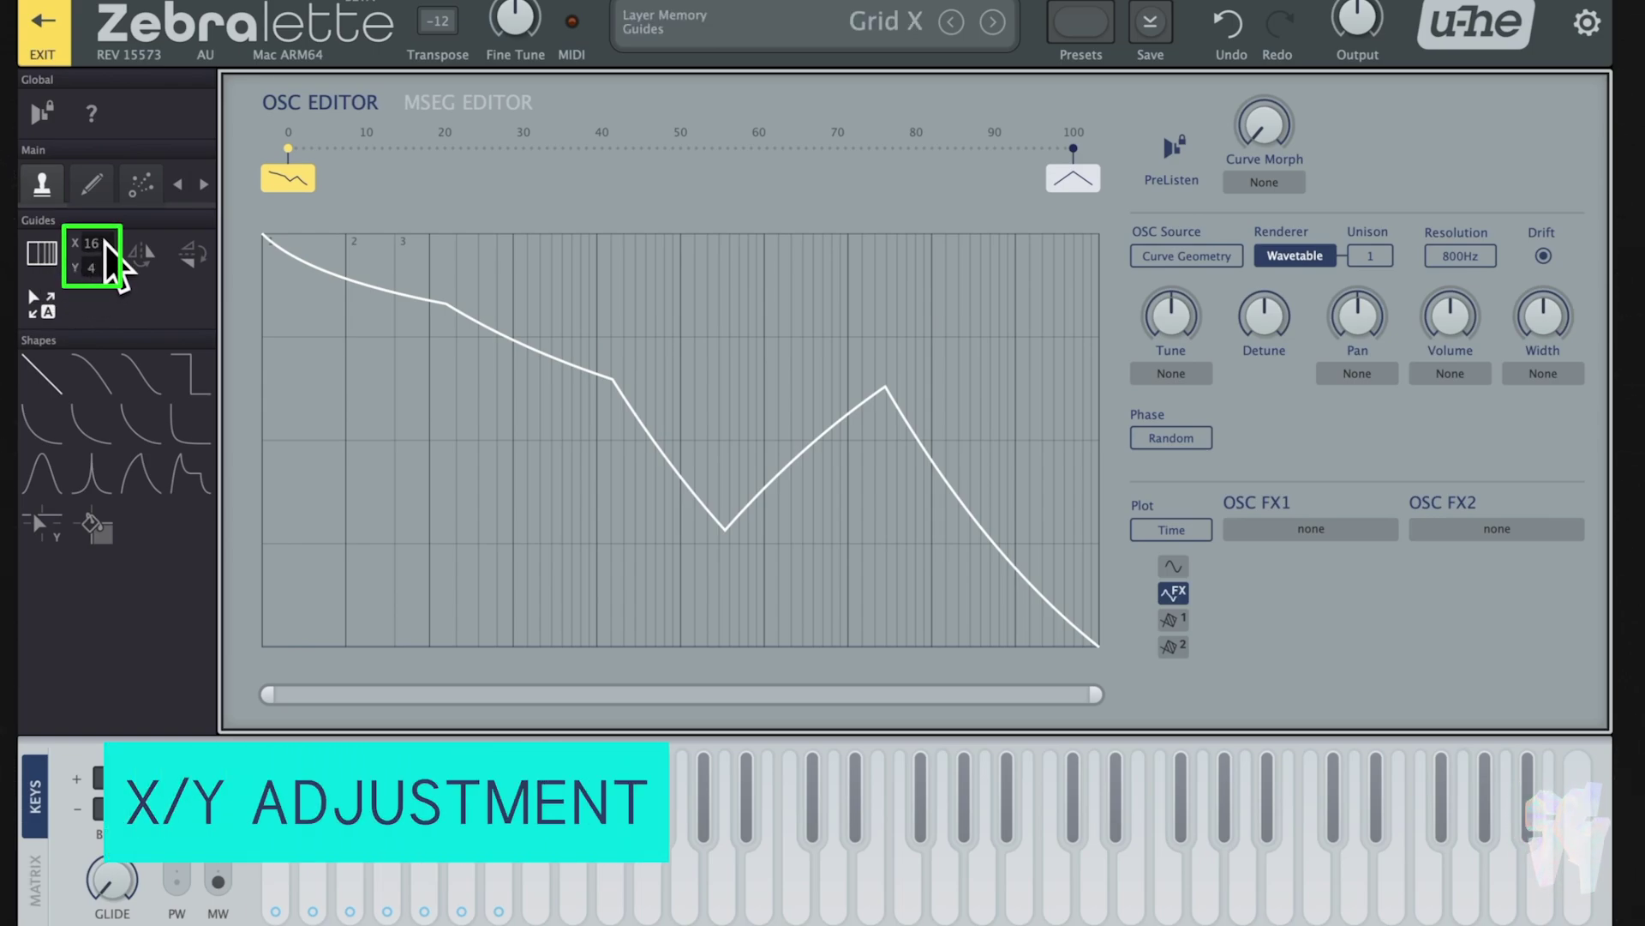
Raise the Guides X field to 25 and the Y field to 10.
scroll(110, 261, "down", 4)
left_click_drag(104, 242, 103, 202)
left_click_drag(103, 283, 106, 206)
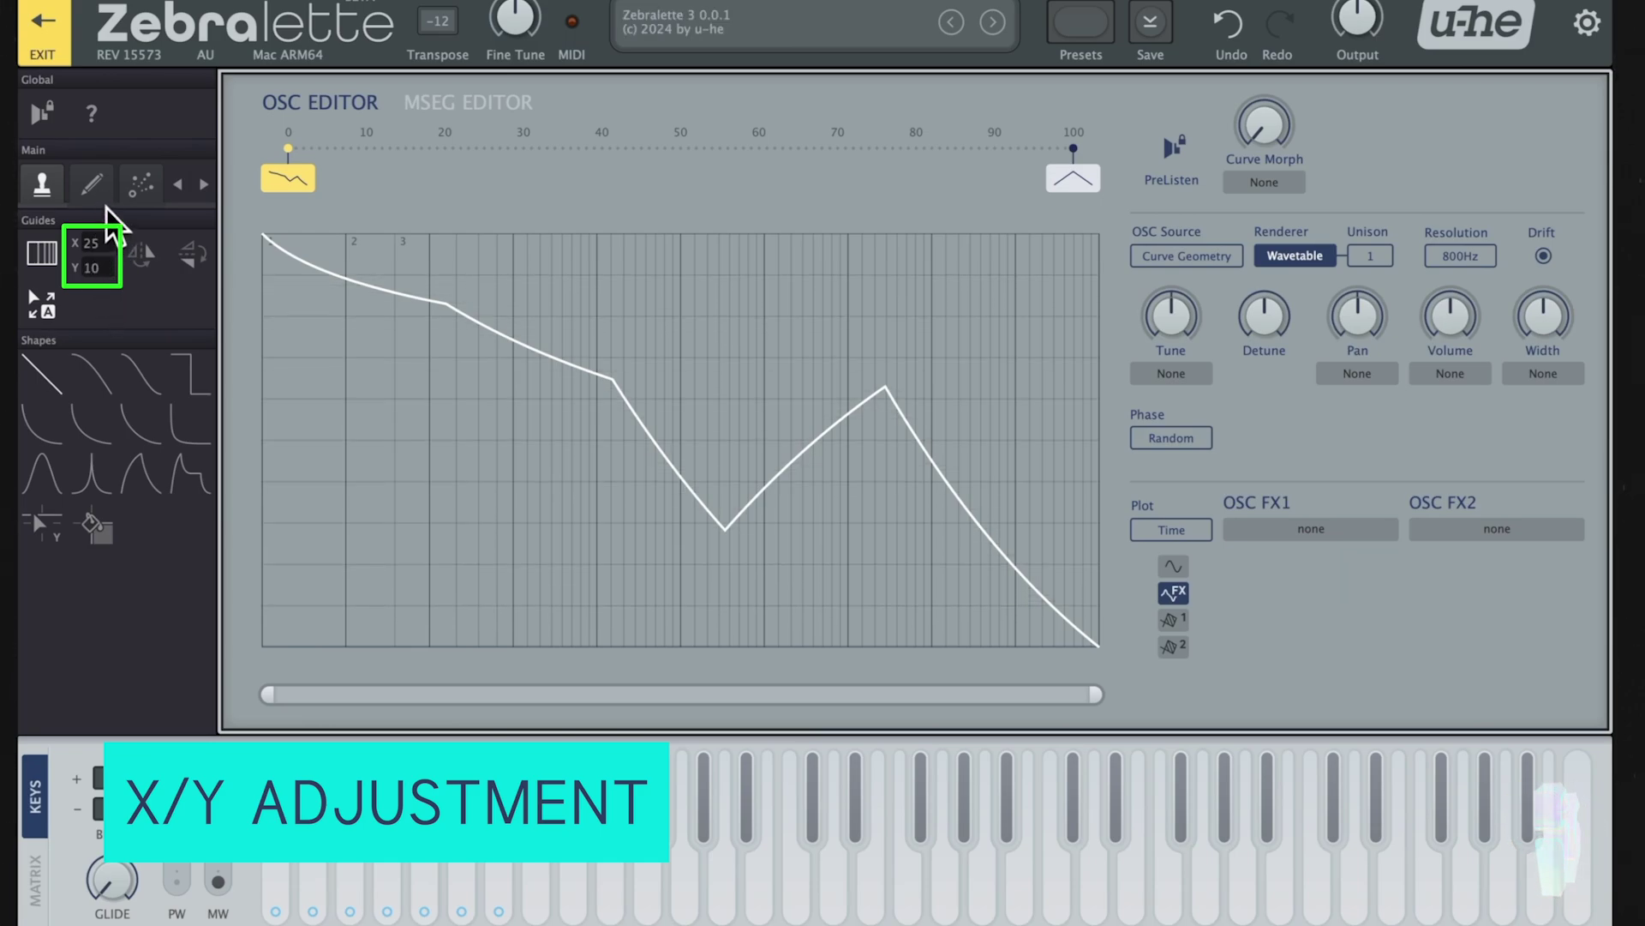
Flip the Shapes presets horizontally and vertically, then back upright.
left_click(151, 261)
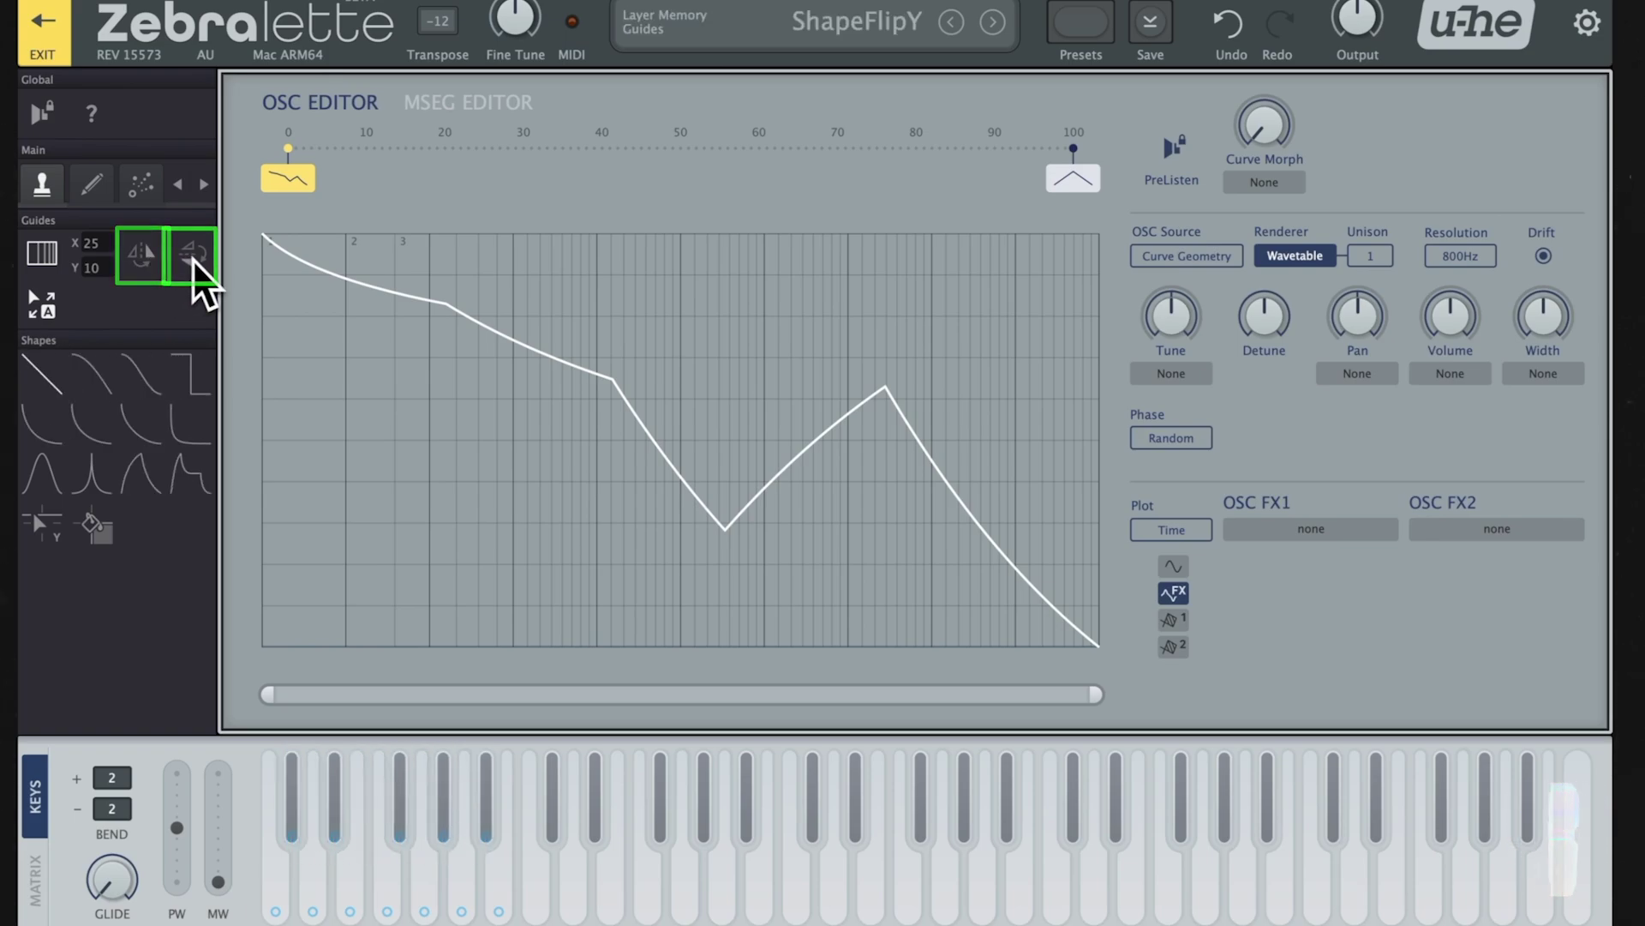
left_click(194, 262)
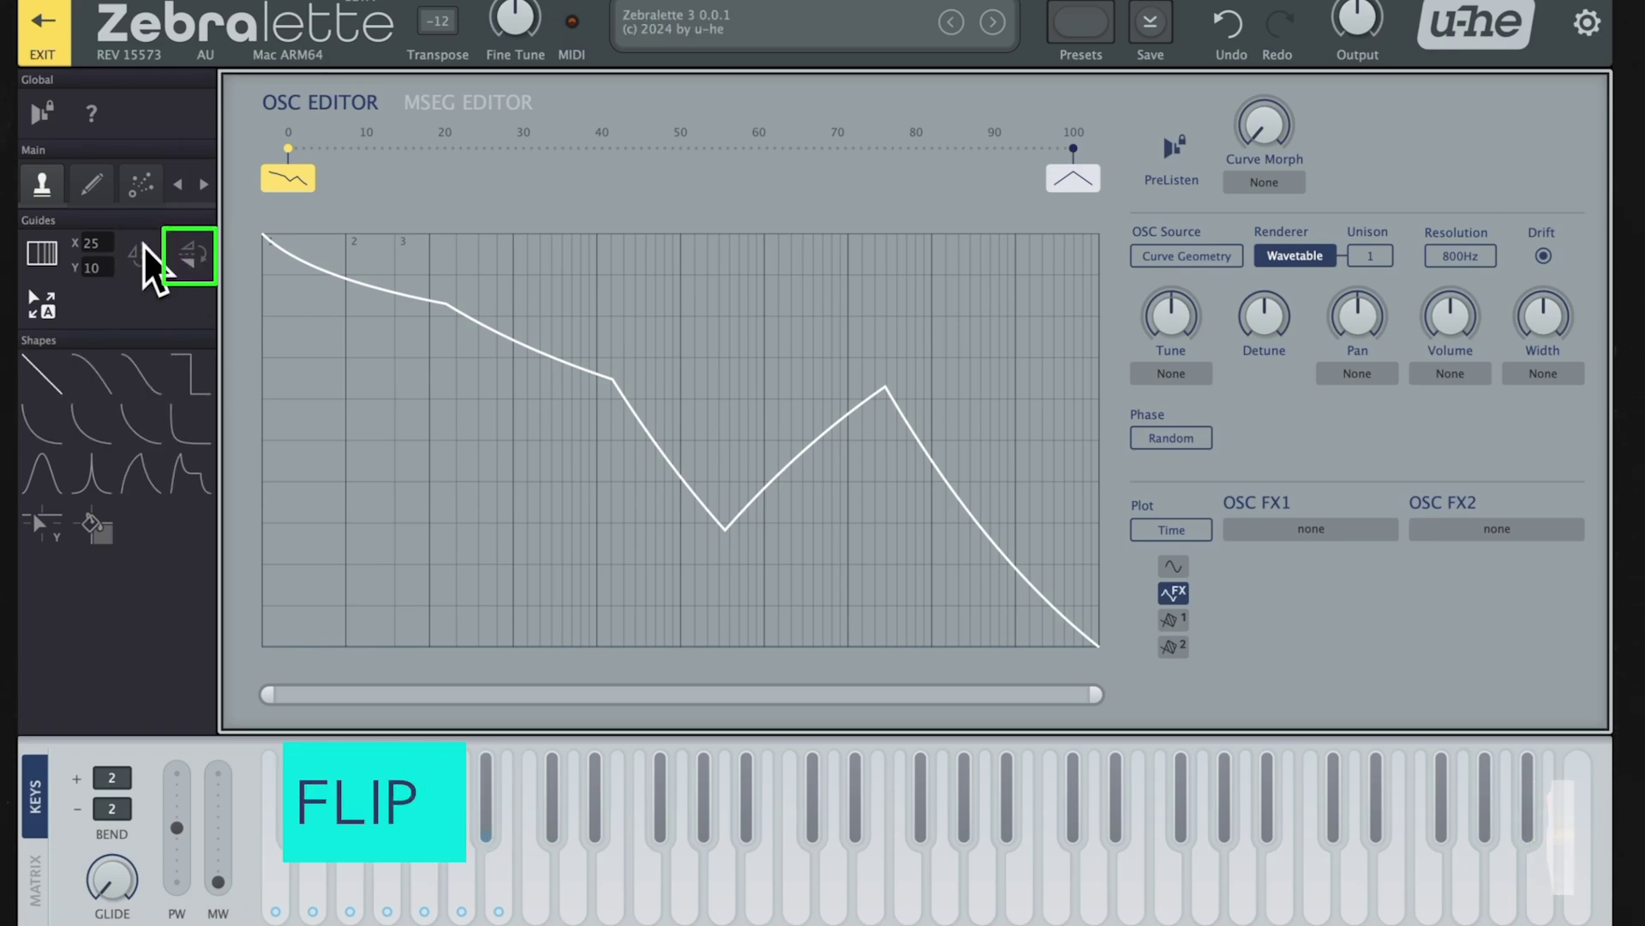
left_click(184, 255)
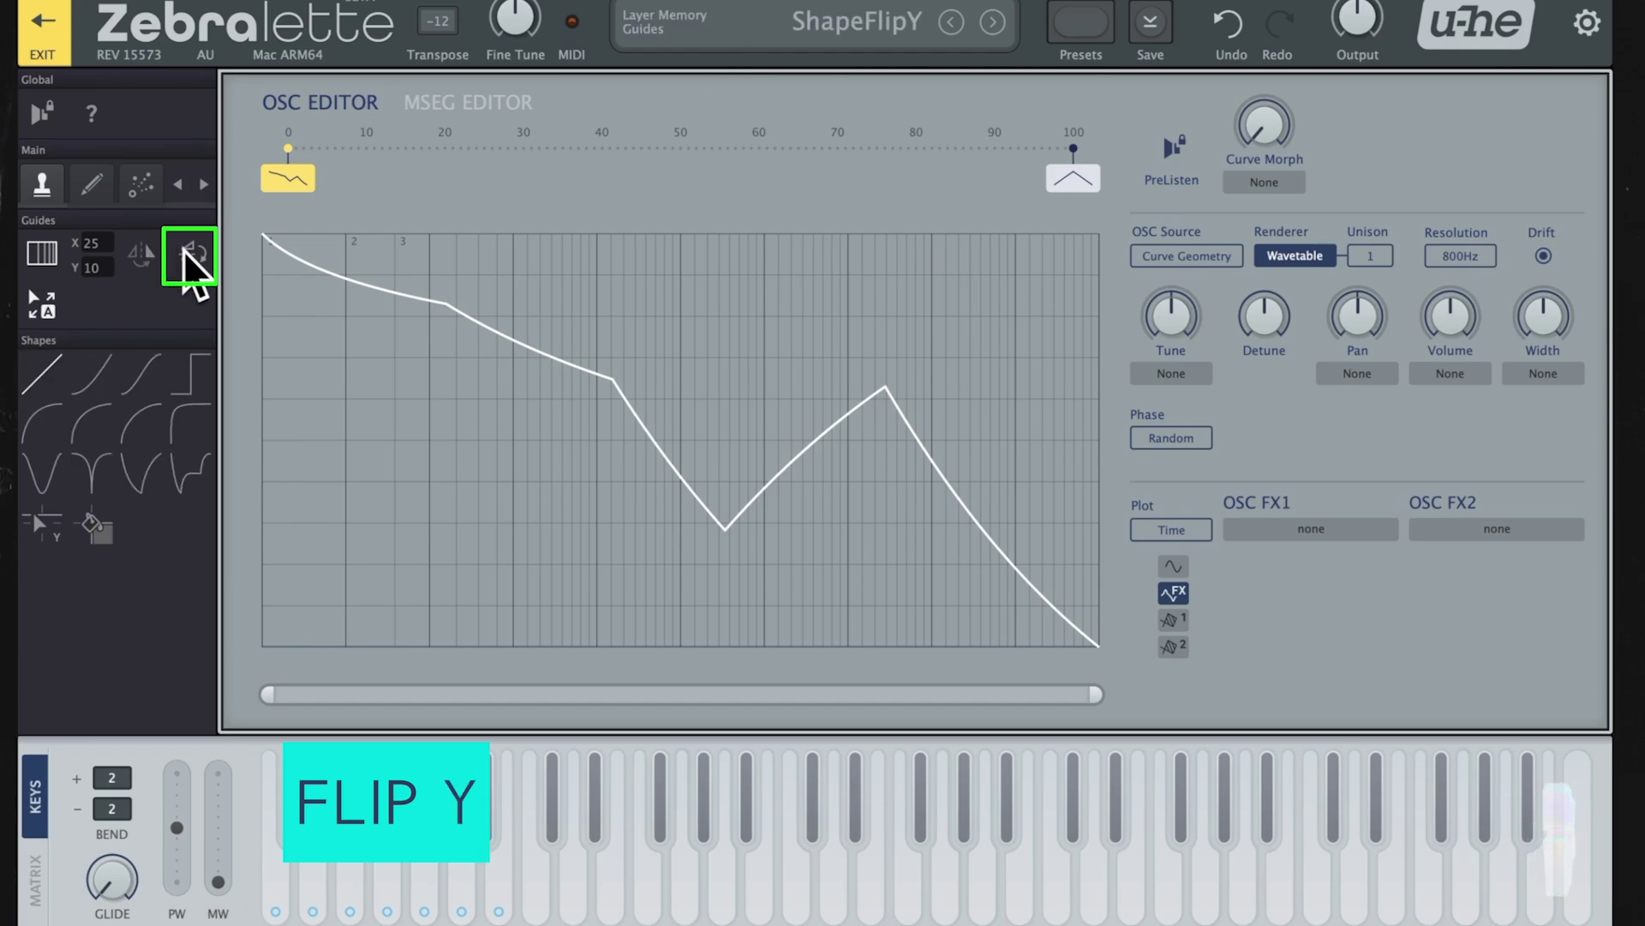
left_click(188, 254)
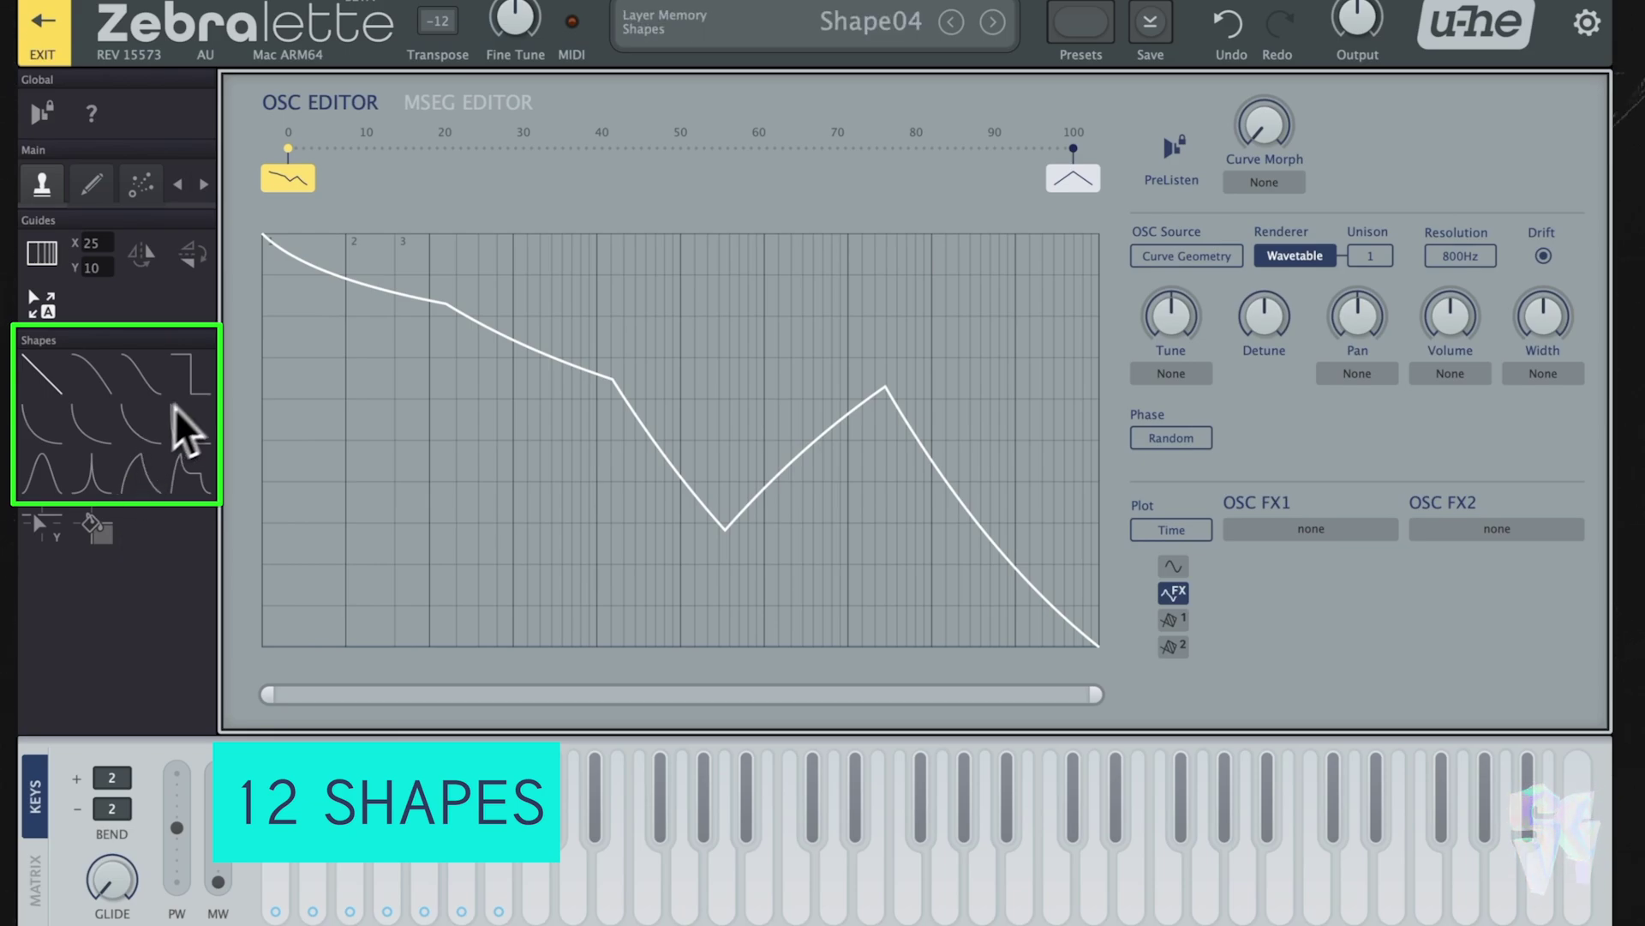
Stamp Shape04 step shapes, including a mirrored step, across the oscillator curve.
left_click(195, 377)
left_click_drag(347, 319, 982, 582)
left_click_drag(941, 274, 445, 595)
left_click_drag(497, 440, 549, 428)
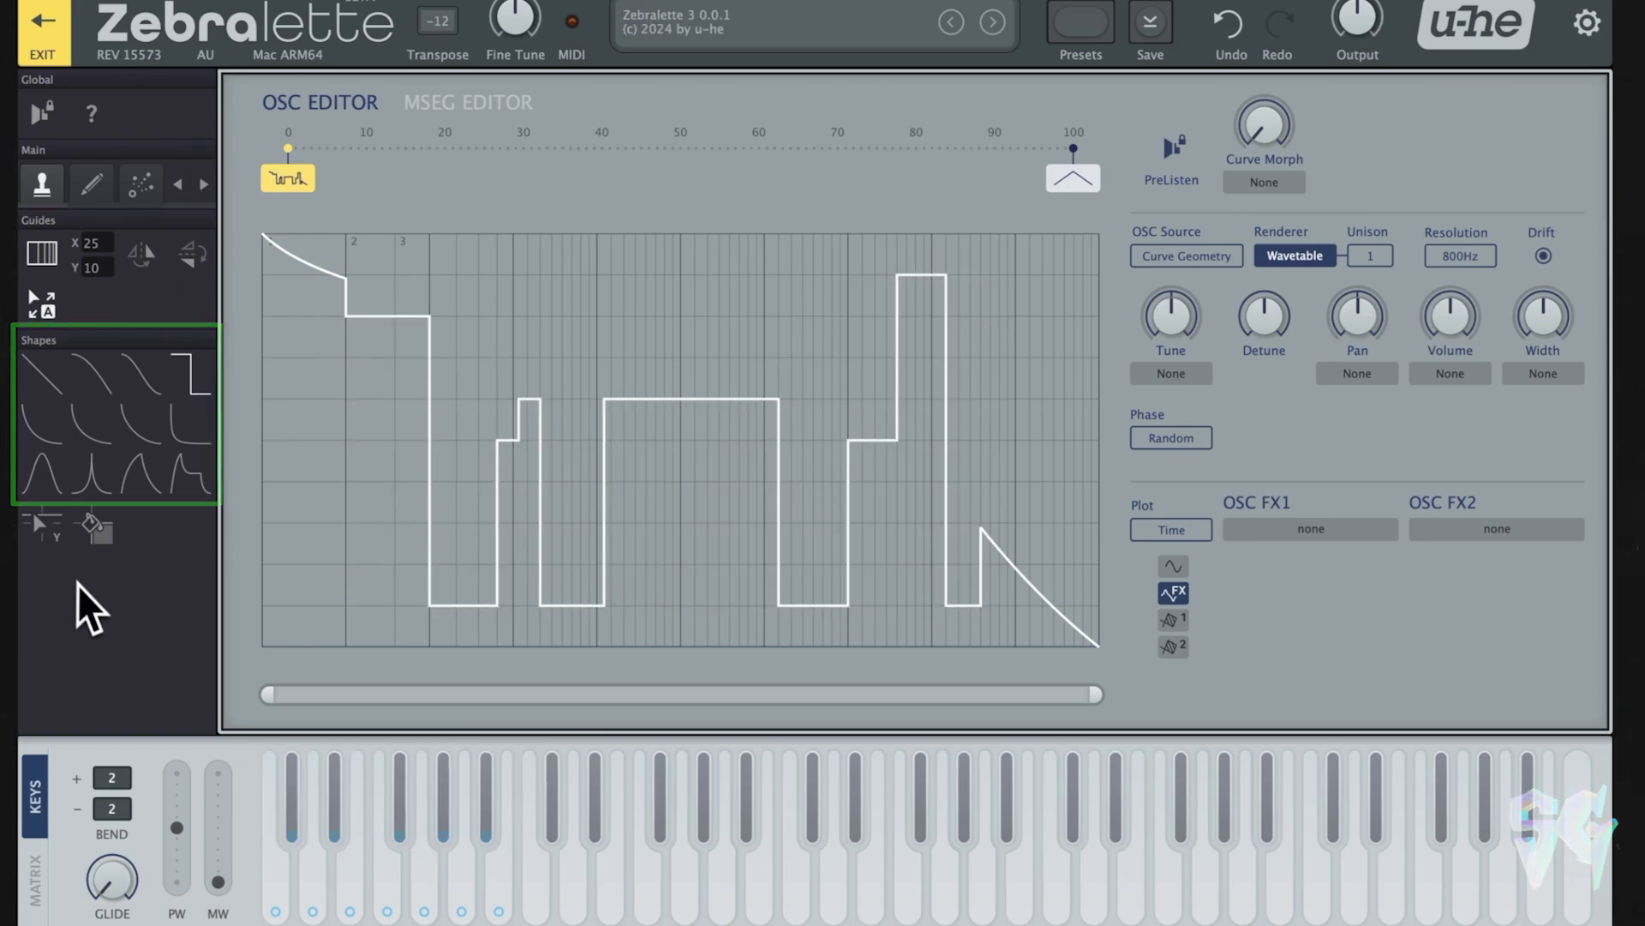
Shift the right part down with grid-move Y, then flatten the steps to one level with GridStep.
left_click(62, 542)
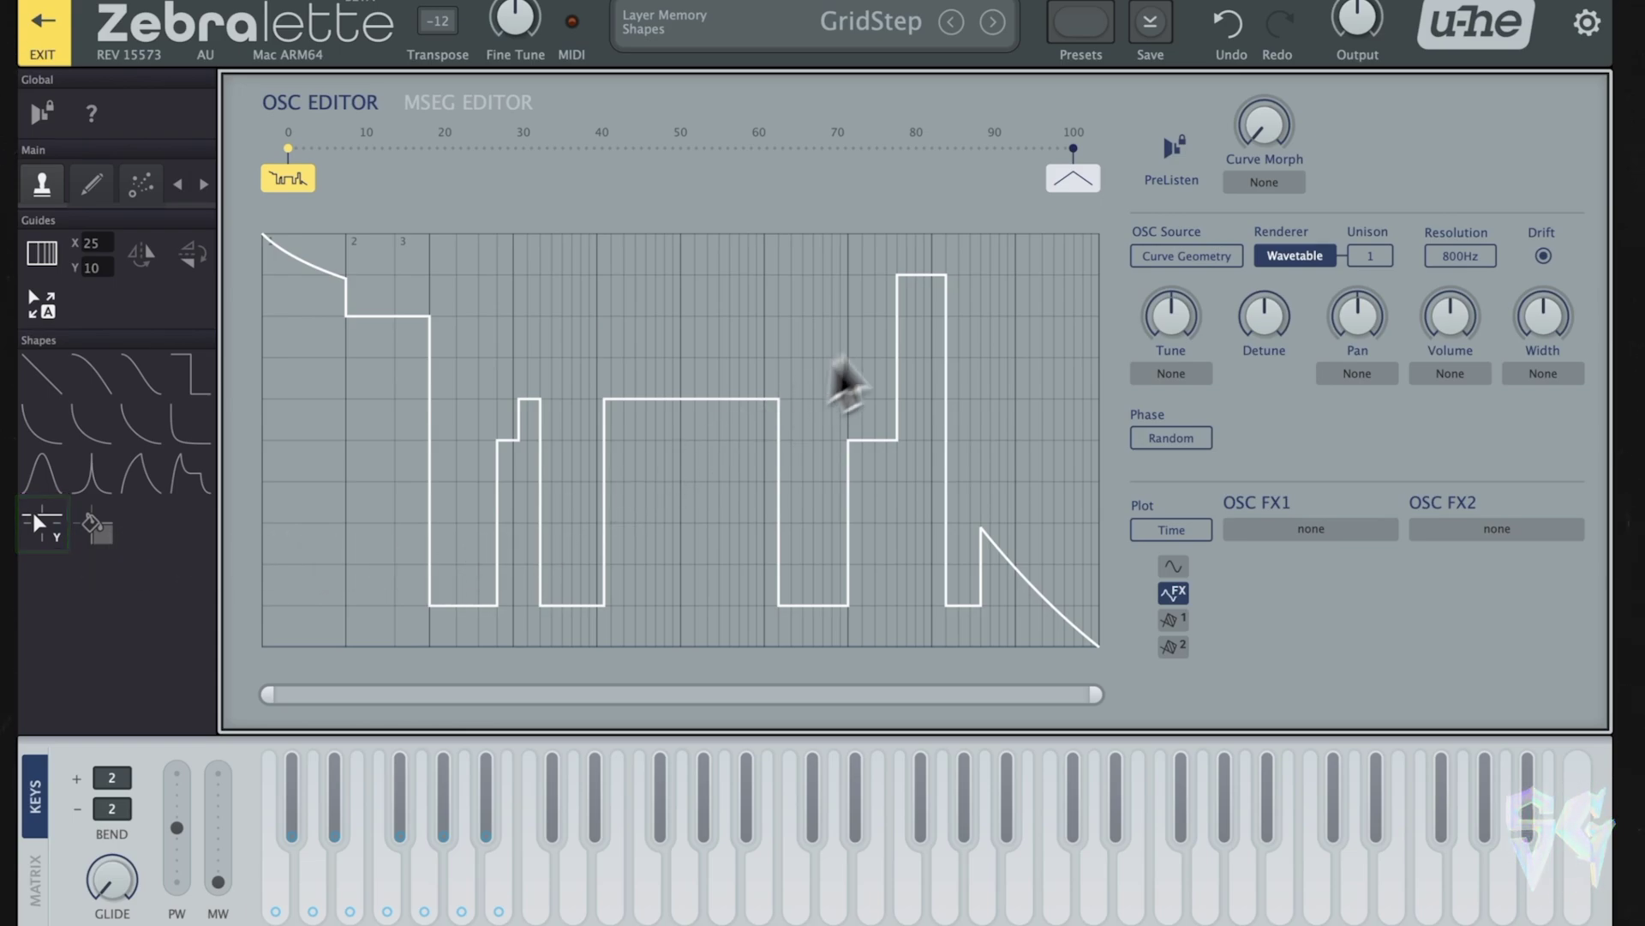
mouse_move(852, 368)
left_mouse_down()
mouse_move(590, 347)
mouse_move(433, 356)
mouse_move(654, 301)
mouse_move(329, 454)
left_mouse_up()
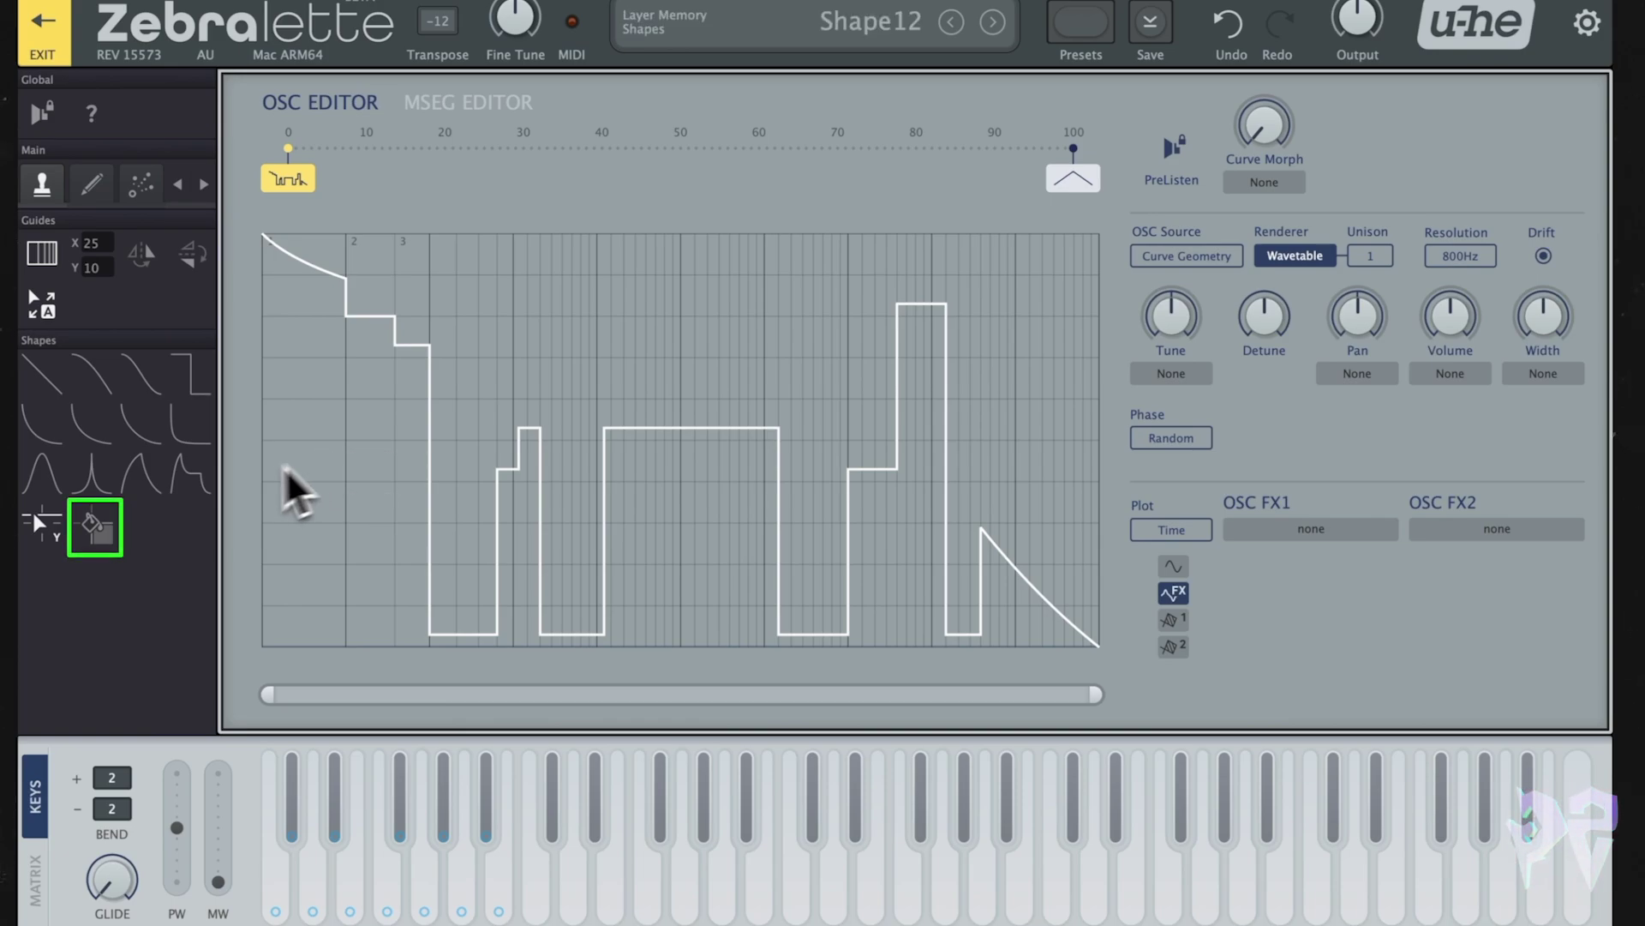
left_click(110, 533)
left_click(384, 482)
mouse_move(384, 483)
left_mouse_down()
mouse_move(553, 454)
mouse_move(691, 367)
mouse_move(892, 367)
mouse_move(1033, 433)
mouse_move(588, 441)
mouse_move(368, 480)
left_mouse_up()
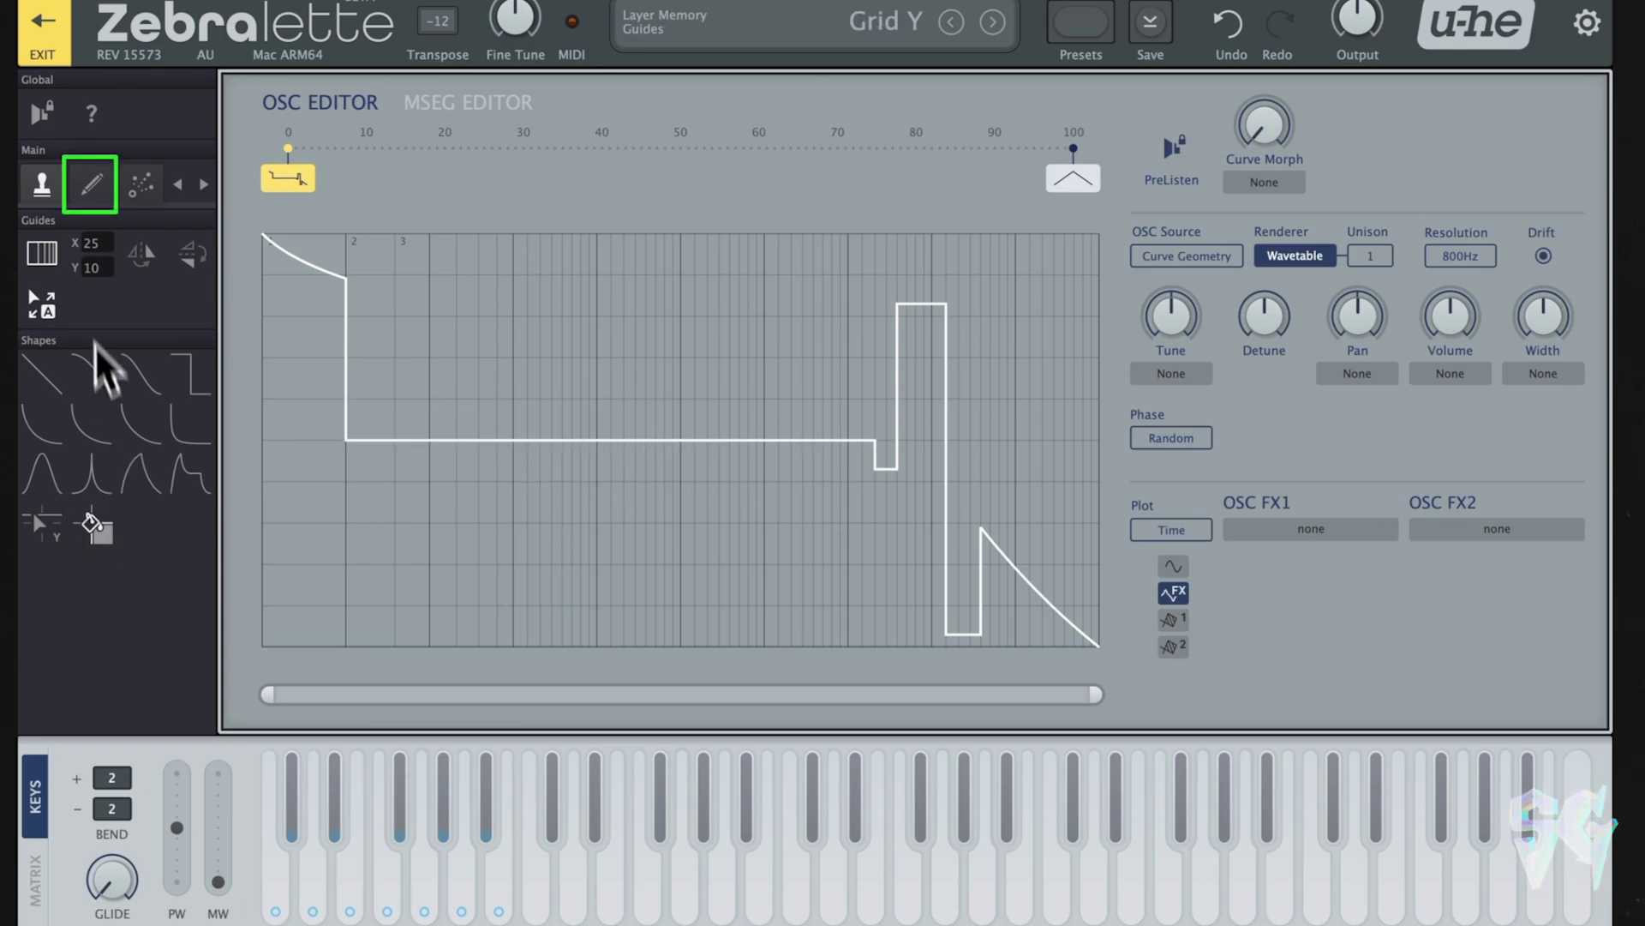
Restore the point tools, set point movement to Squish and select the three peak points.
left_click(96, 199)
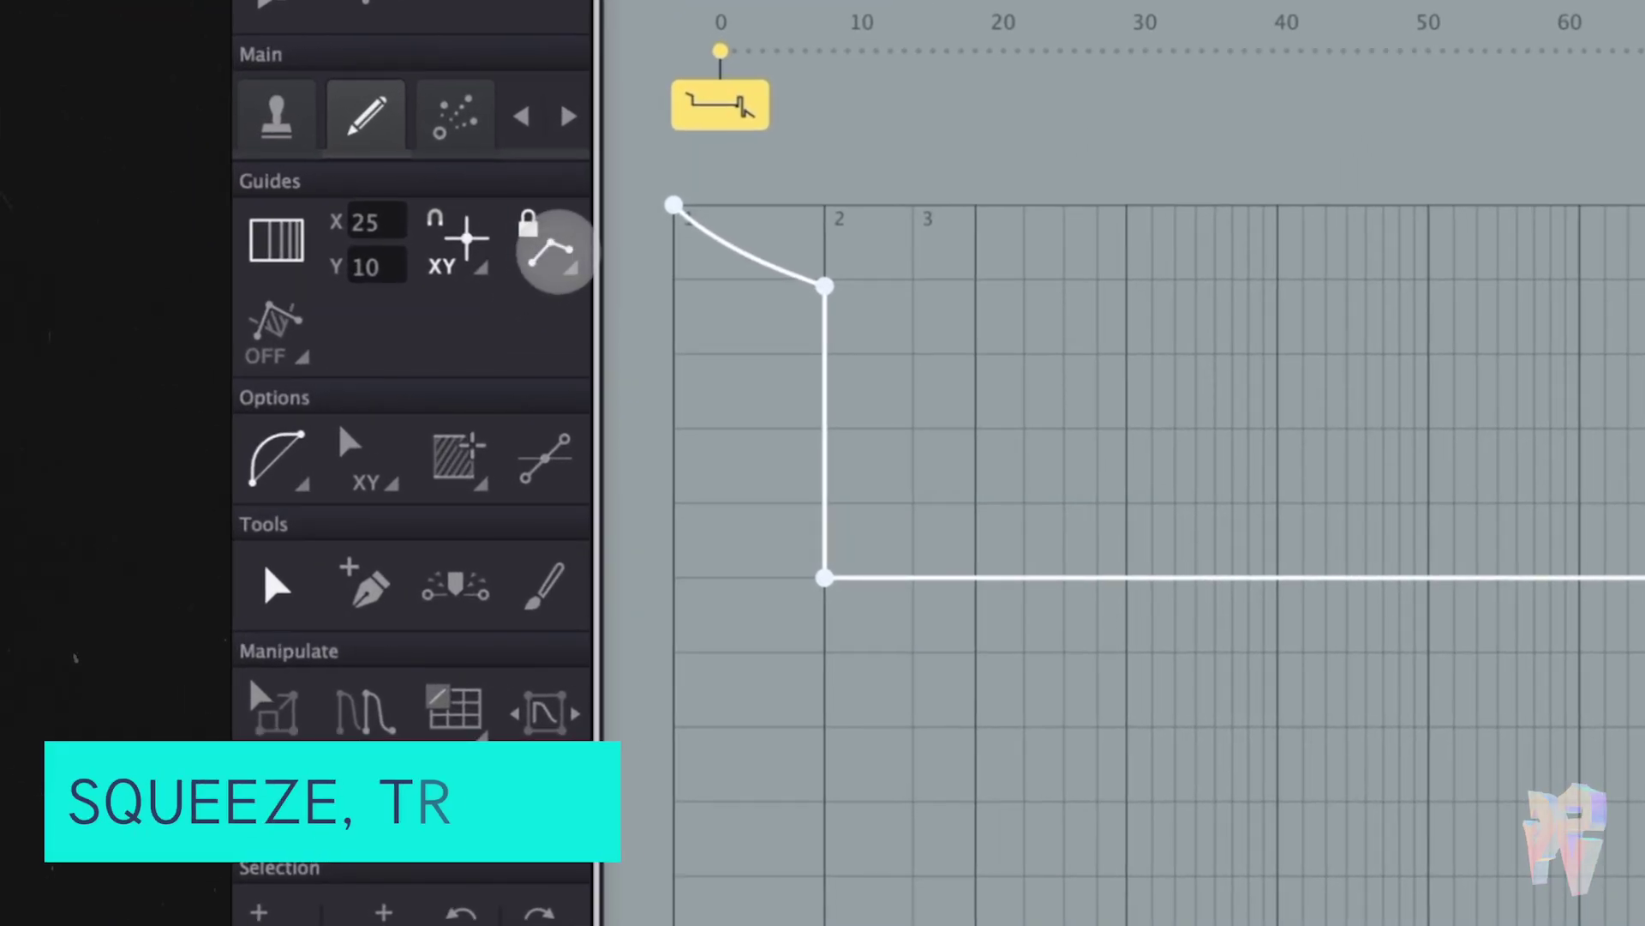
left_click(551, 257)
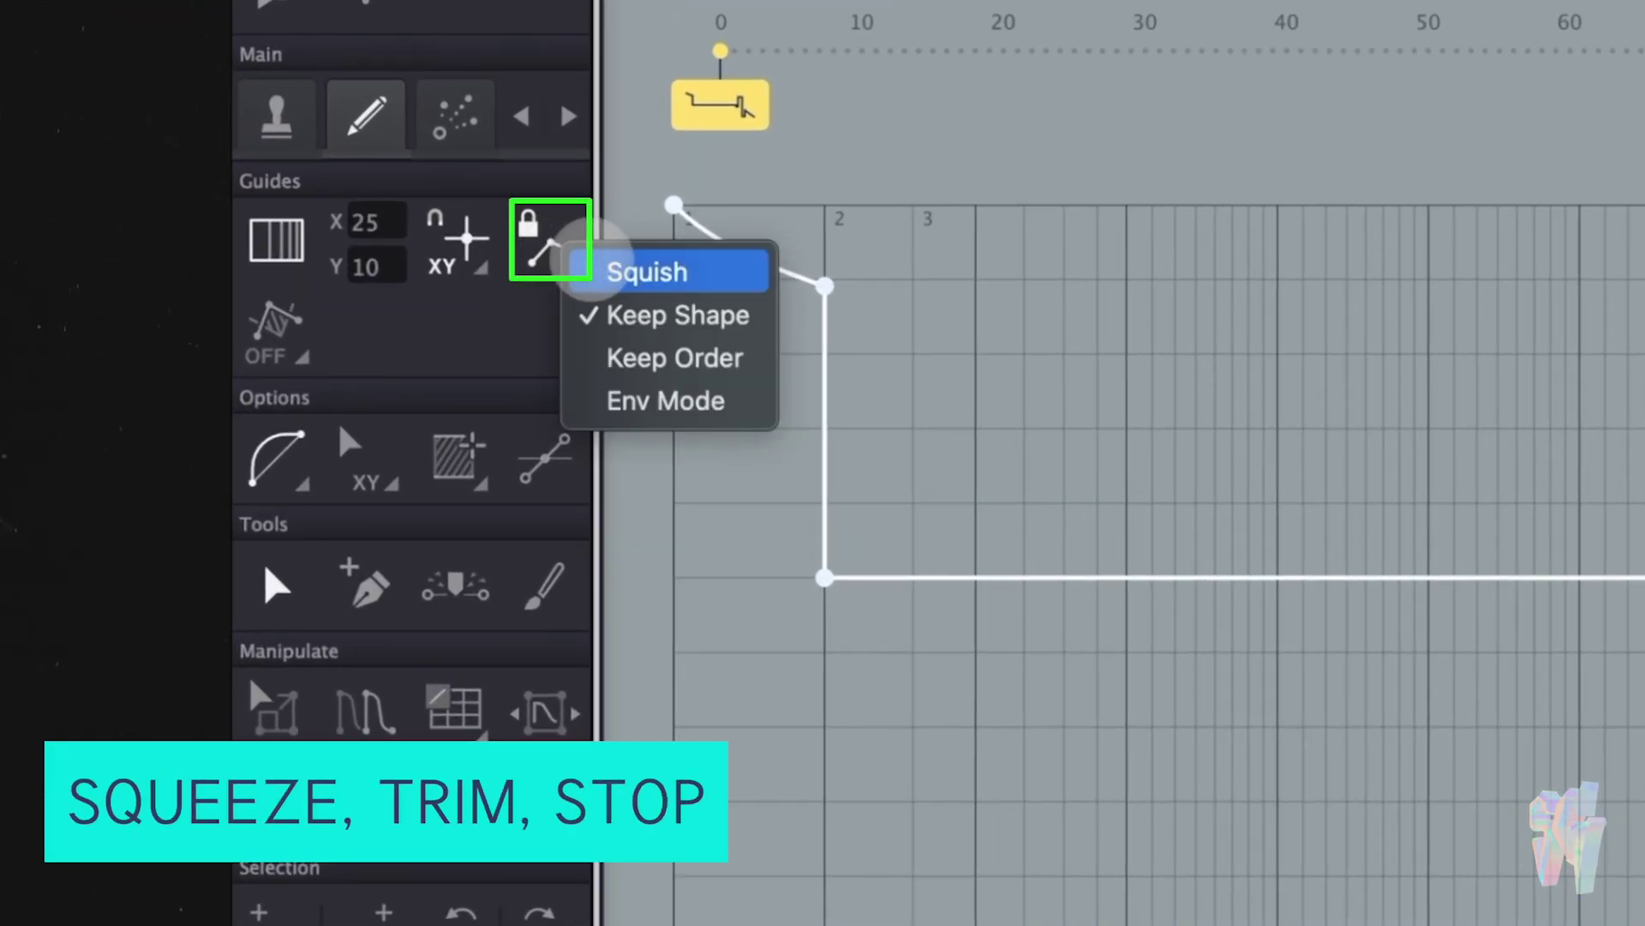
left_click(591, 267)
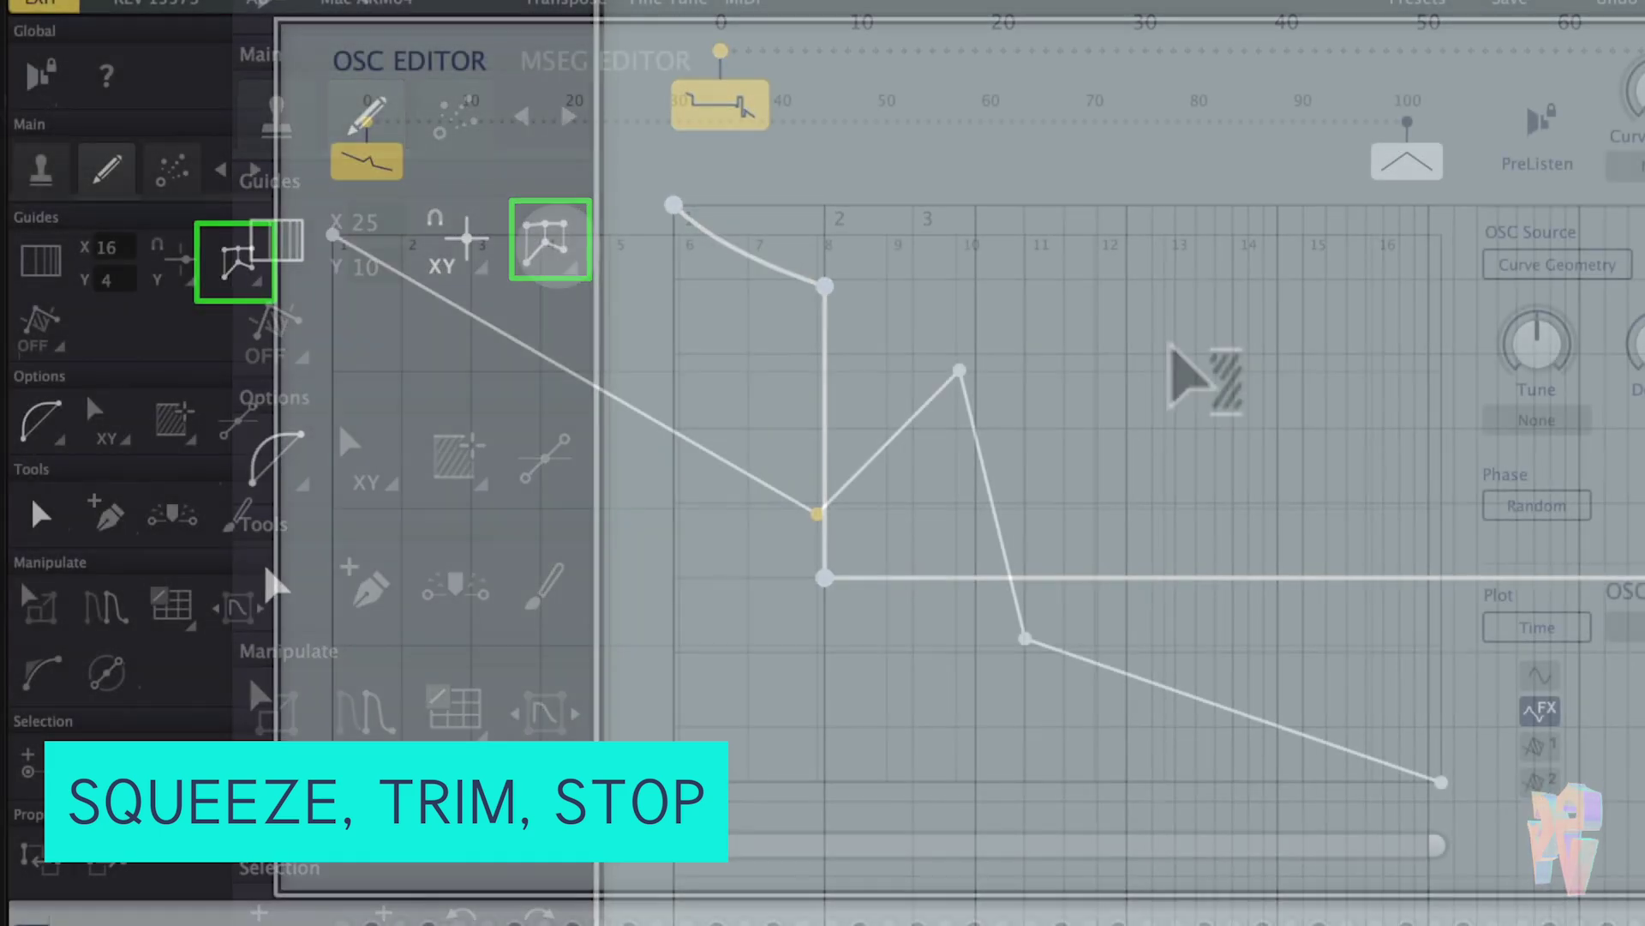
left_click_drag(1025, 559, 816, 513)
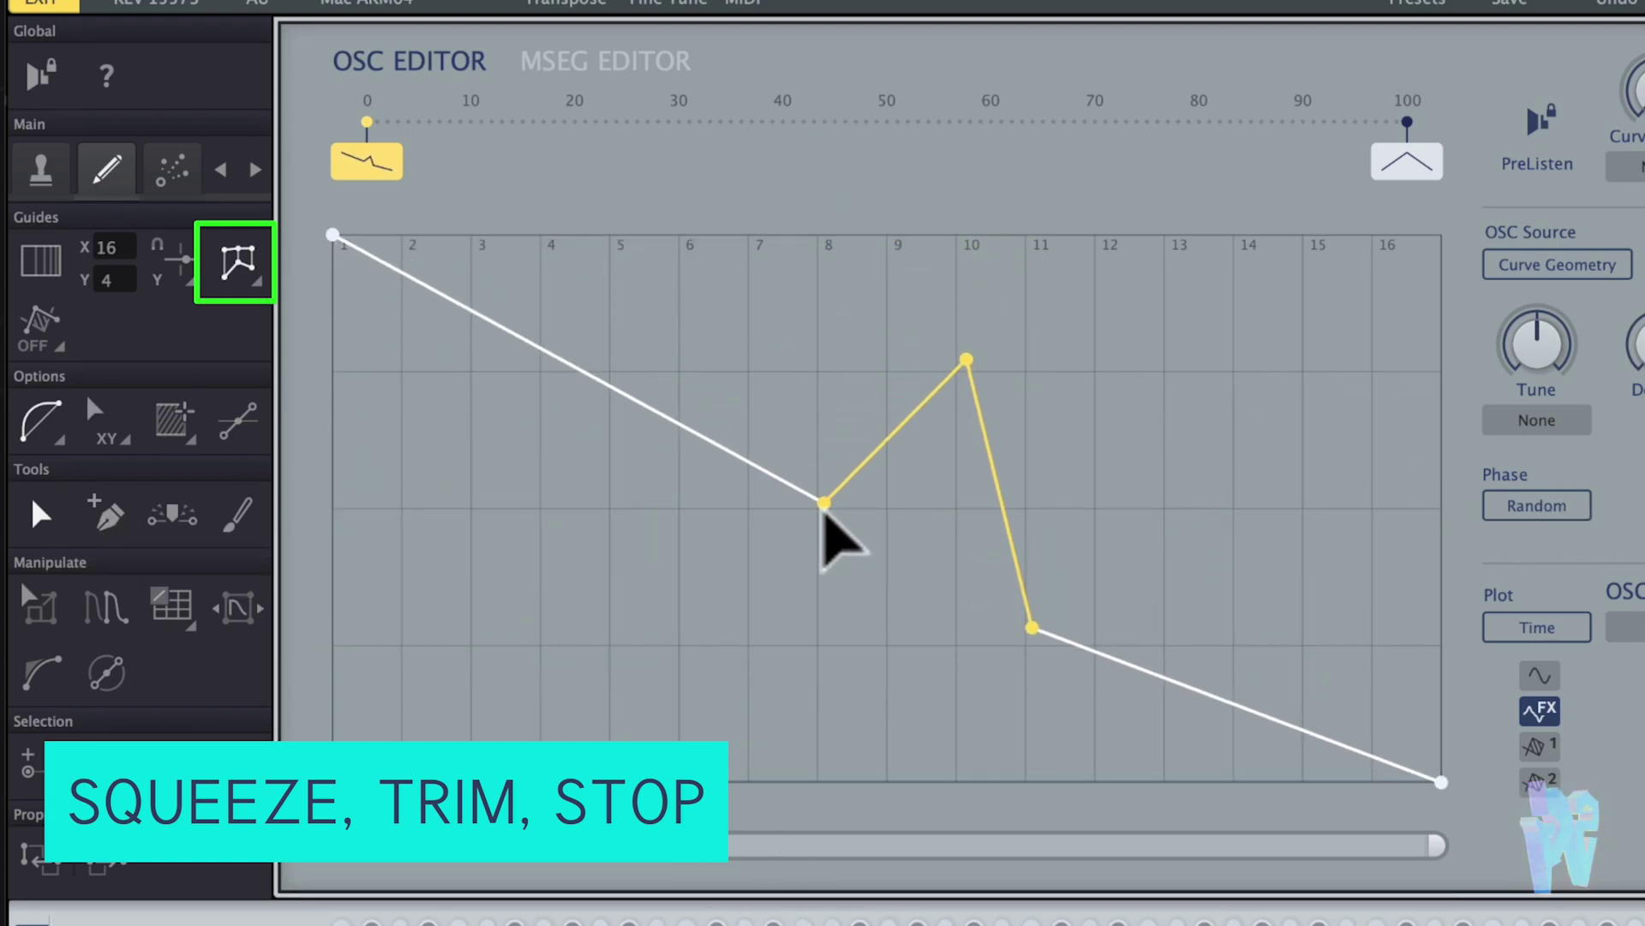
Switch point movement to Keep Shape and move the selected peak segment.
left_click(251, 259)
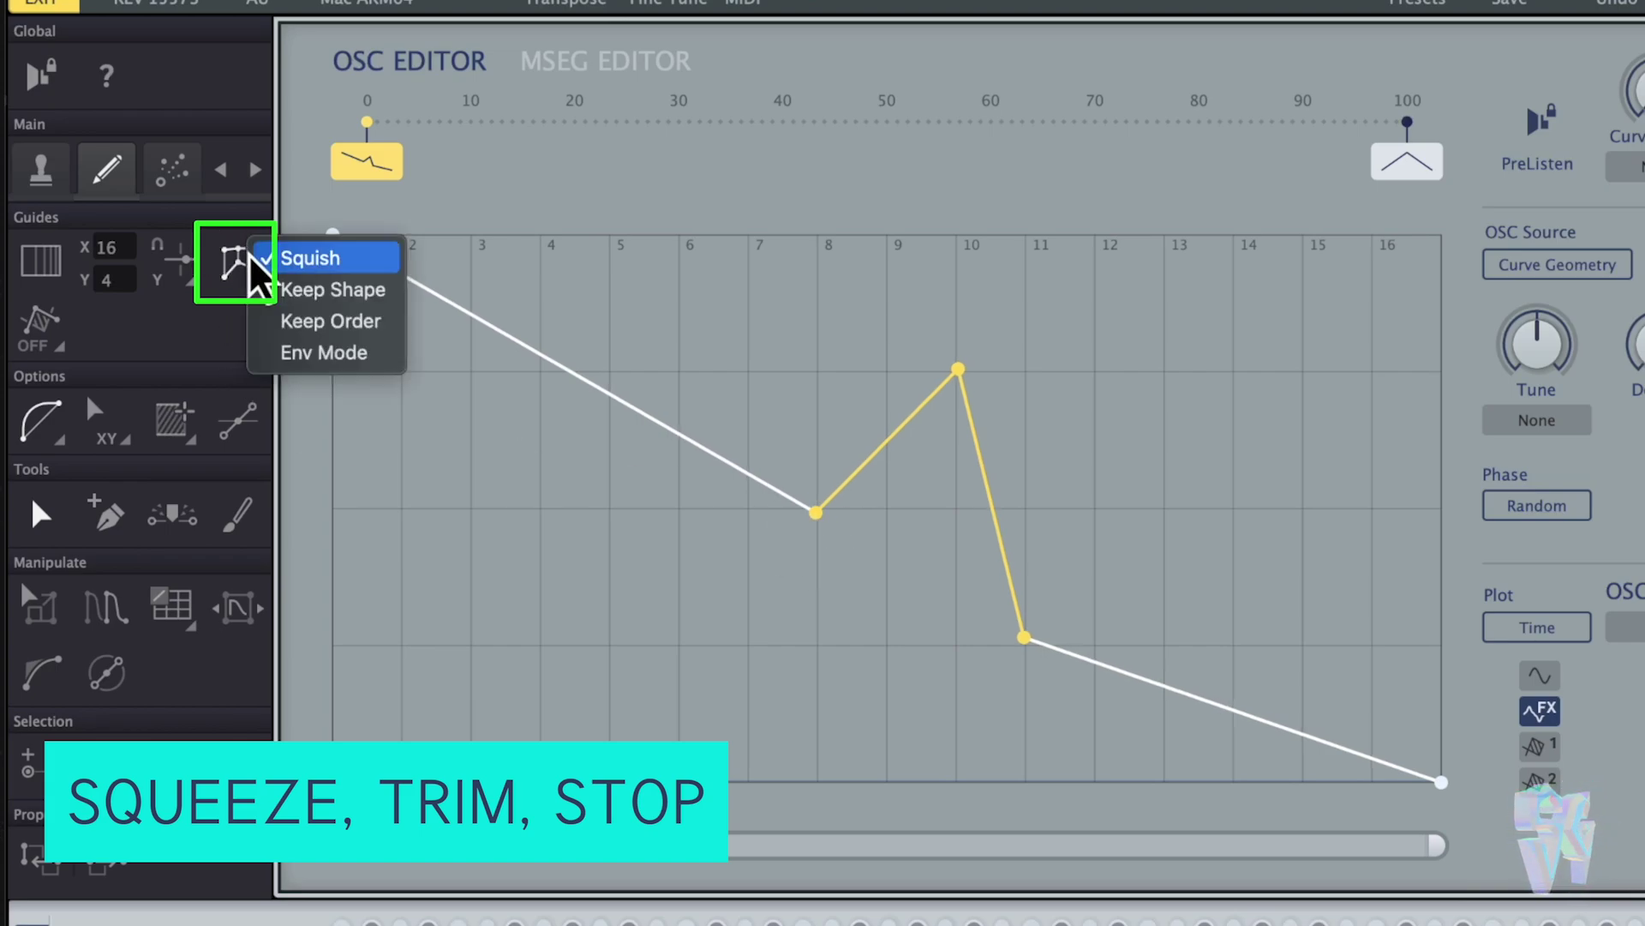
left_click(287, 291)
mouse_move(812, 516)
left_mouse_down()
mouse_move(1231, 507)
mouse_move(1465, 533)
mouse_move(1217, 506)
mouse_move(824, 307)
mouse_move(833, 802)
mouse_move(258, 485)
mouse_move(172, 470)
mouse_move(661, 543)
mouse_move(787, 533)
left_mouse_up()
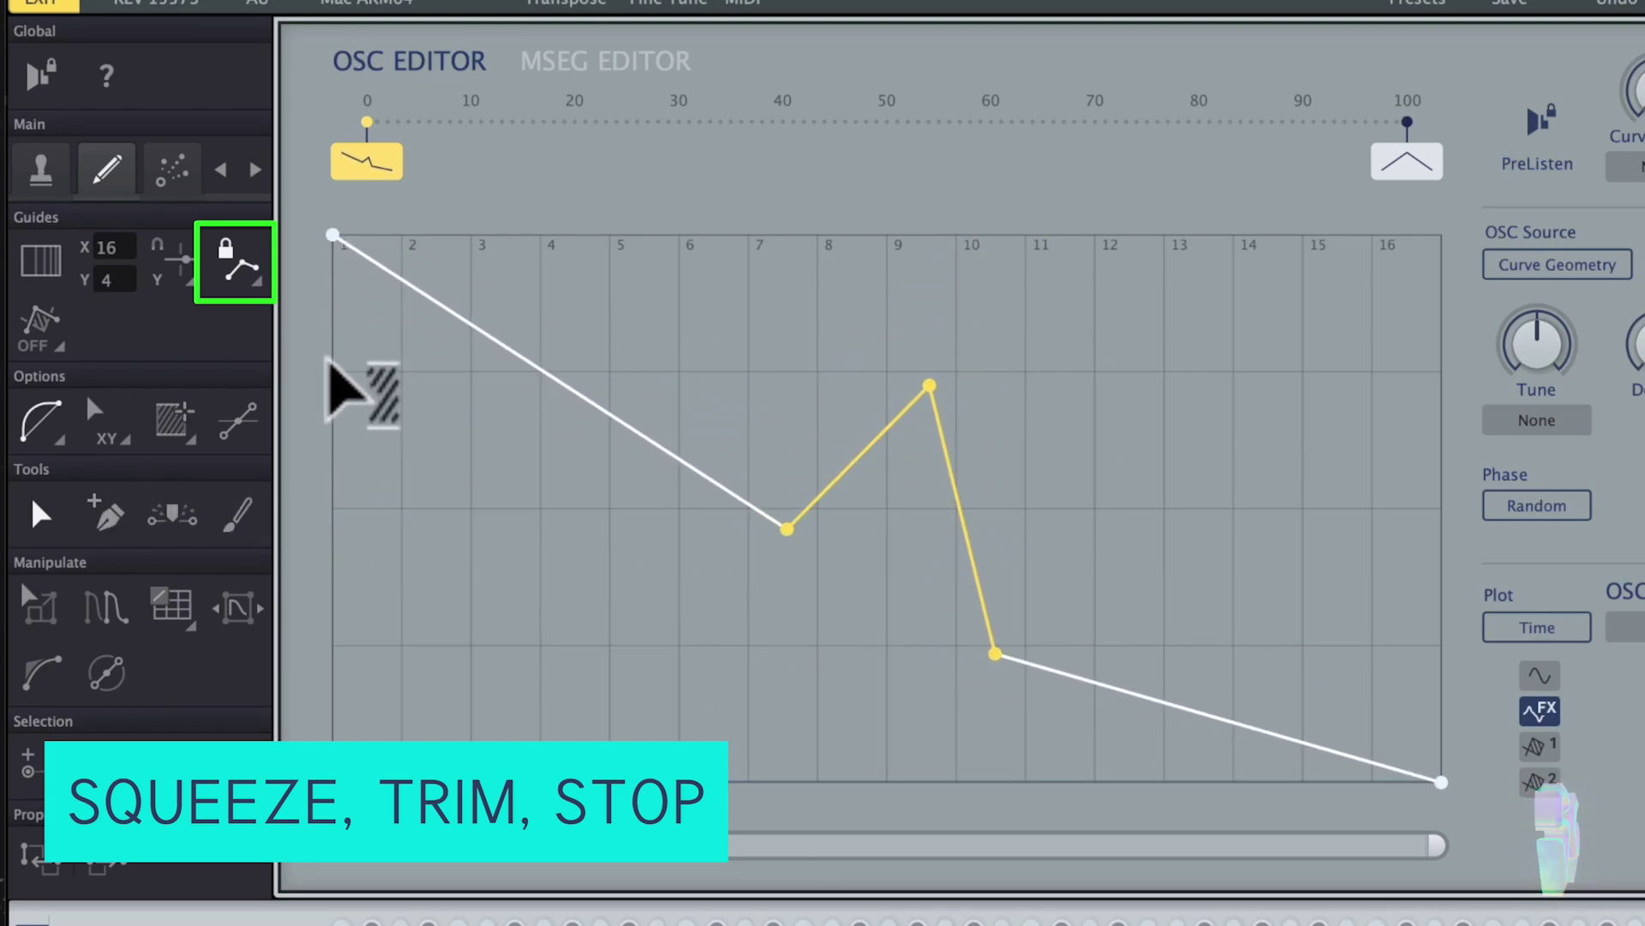
Switch to Keep Order, drag the selected points to a new position, then reposition one point.
left_click(244, 285)
left_click(324, 349)
left_click_drag(786, 533, 1072, 395)
left_click(232, 261)
left_click(224, 366)
left_click(847, 514)
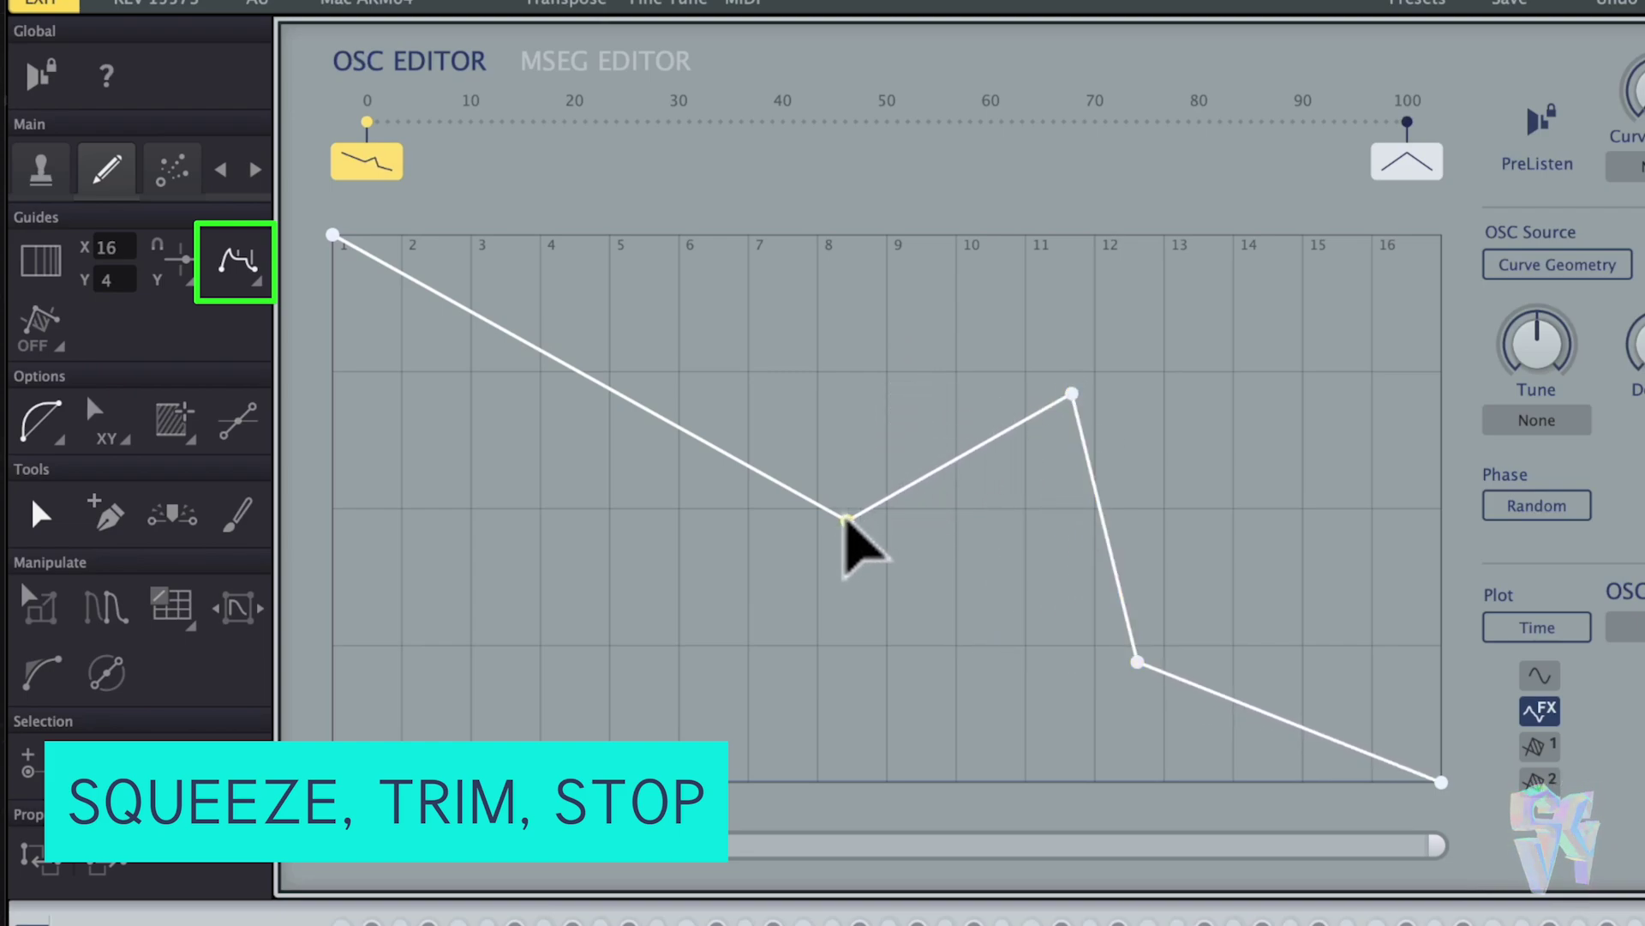
left_click_drag(845, 518, 782, 396)
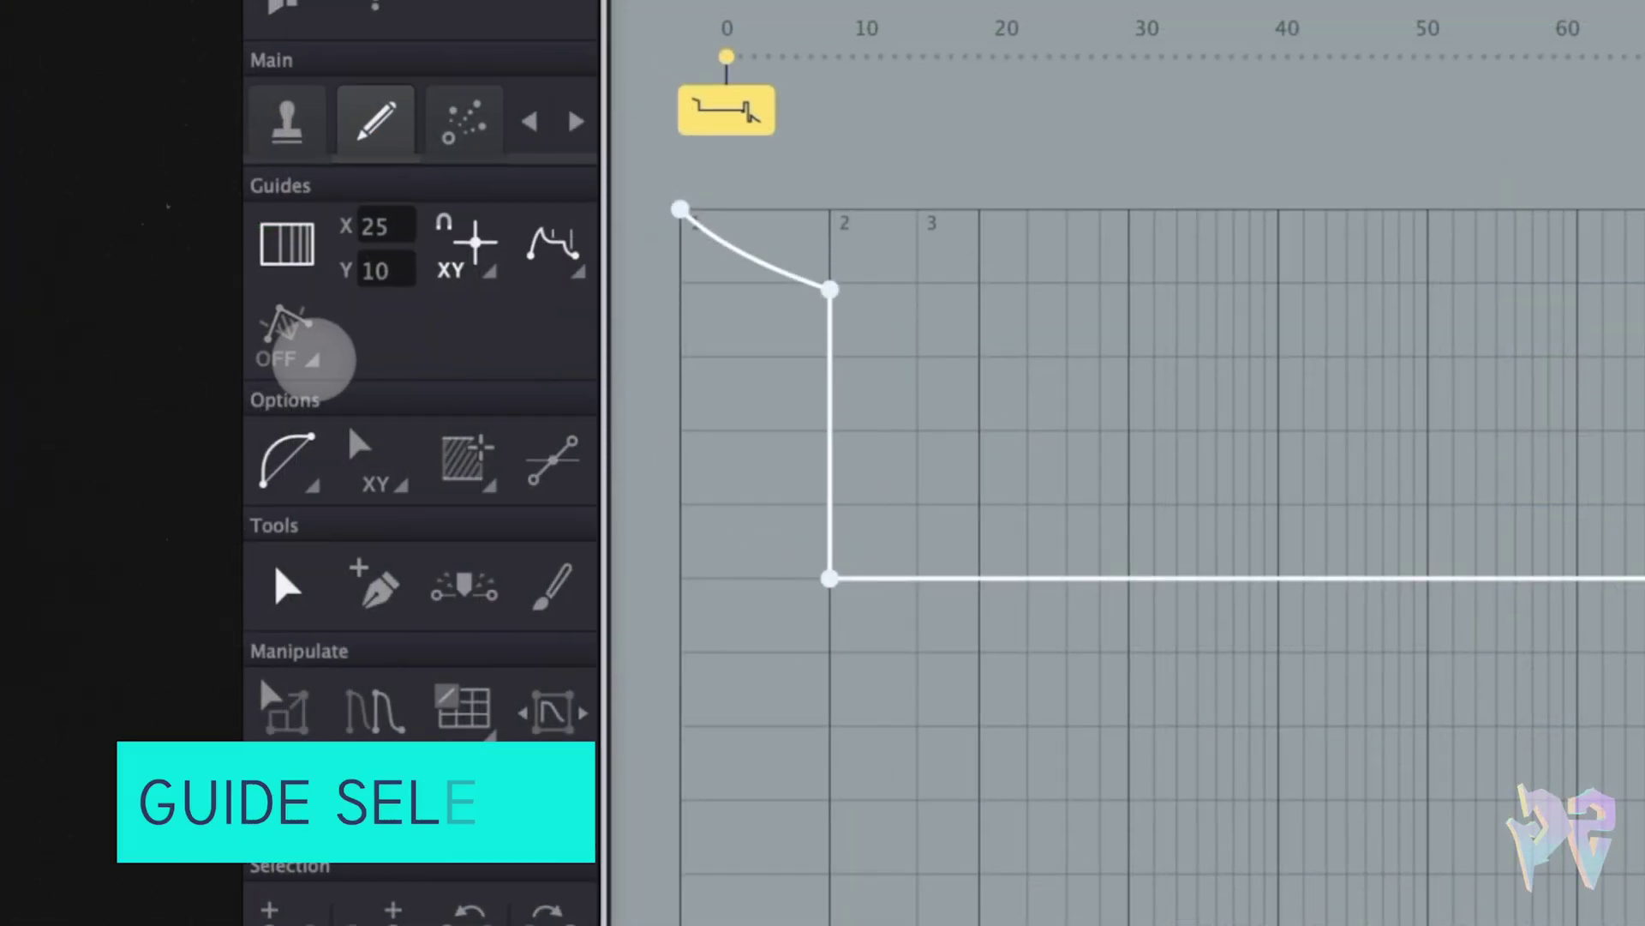
Show Guide1, then Guide2, and bend the Guide2 line down with a new node.
left_click(295, 343)
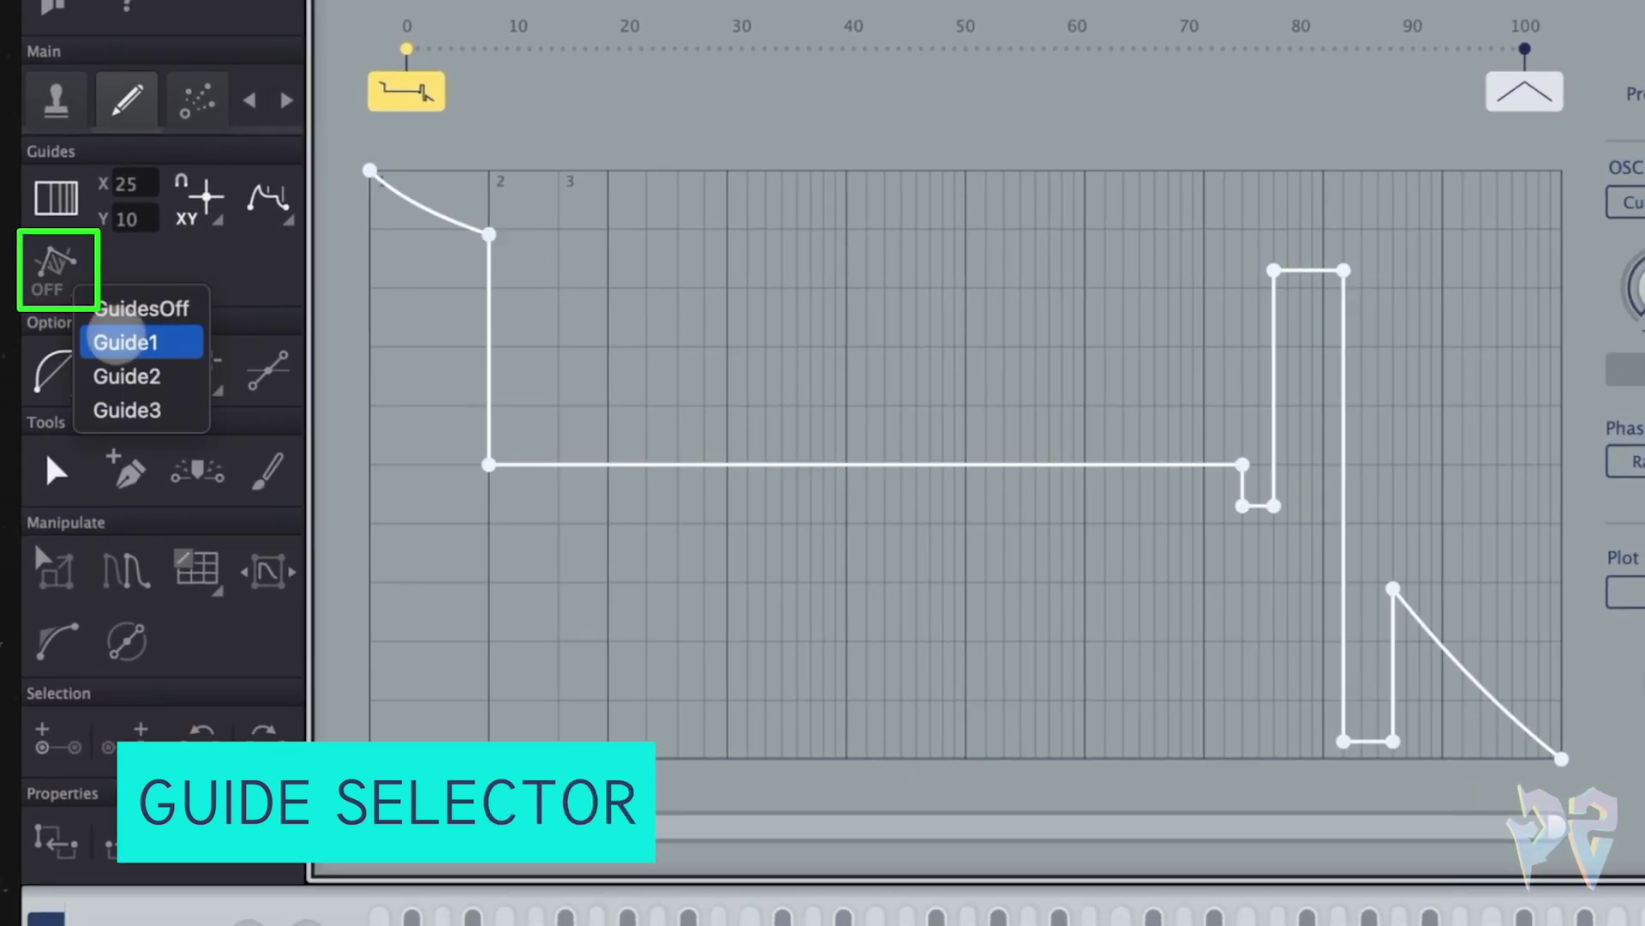
left_click(125, 343)
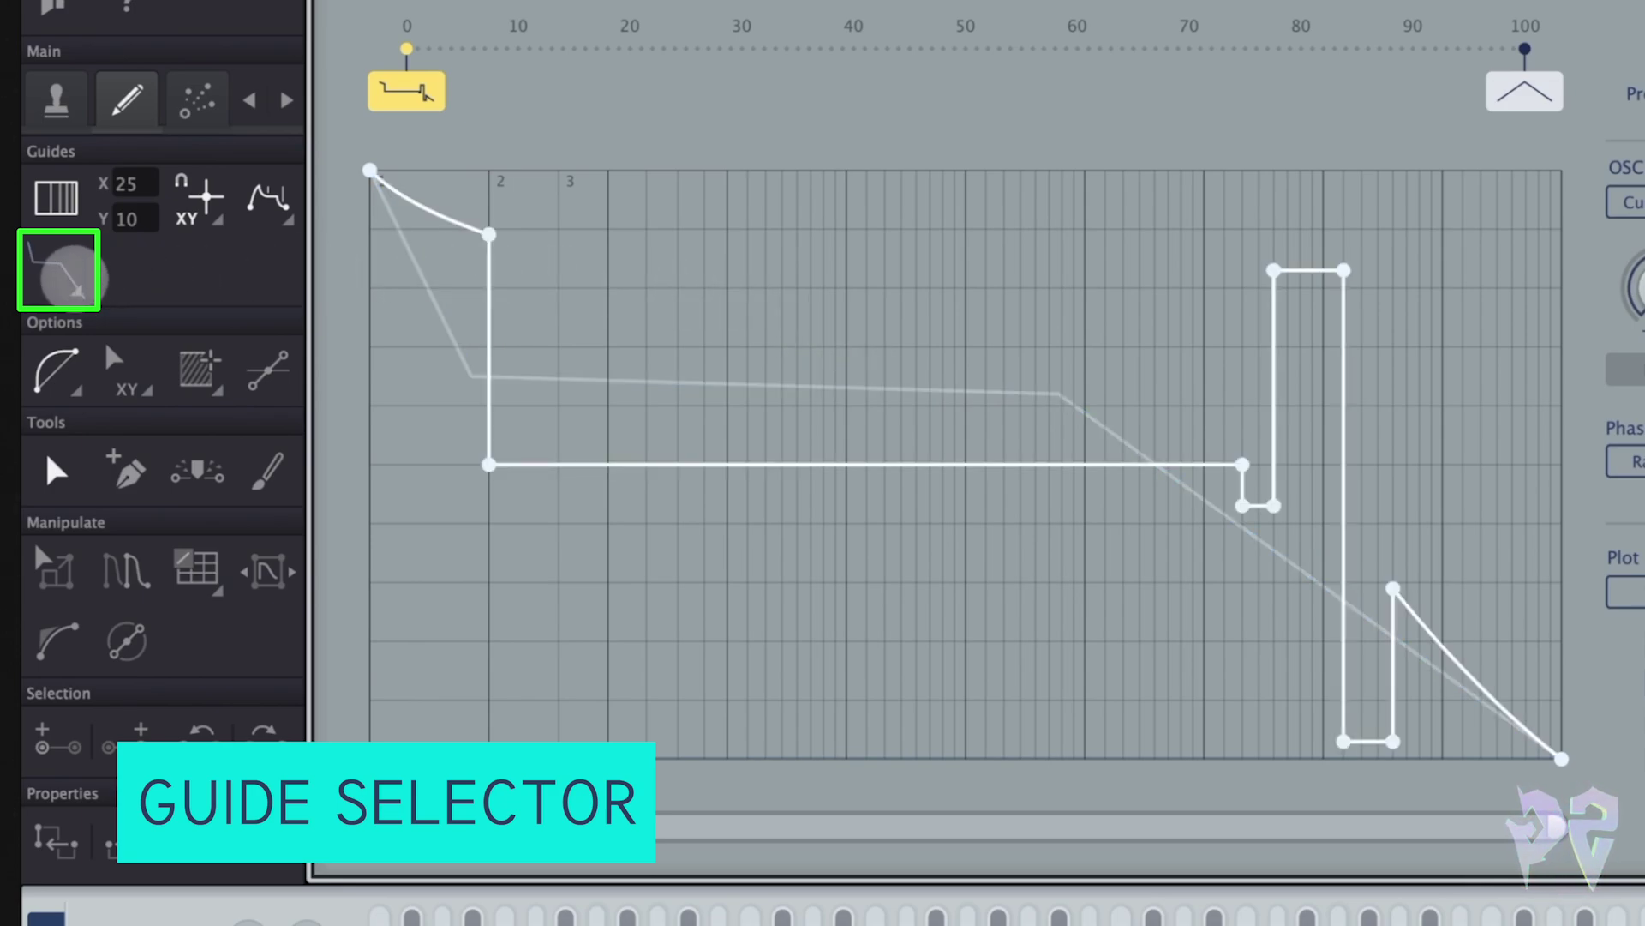
left_click(73, 289)
left_click(142, 379)
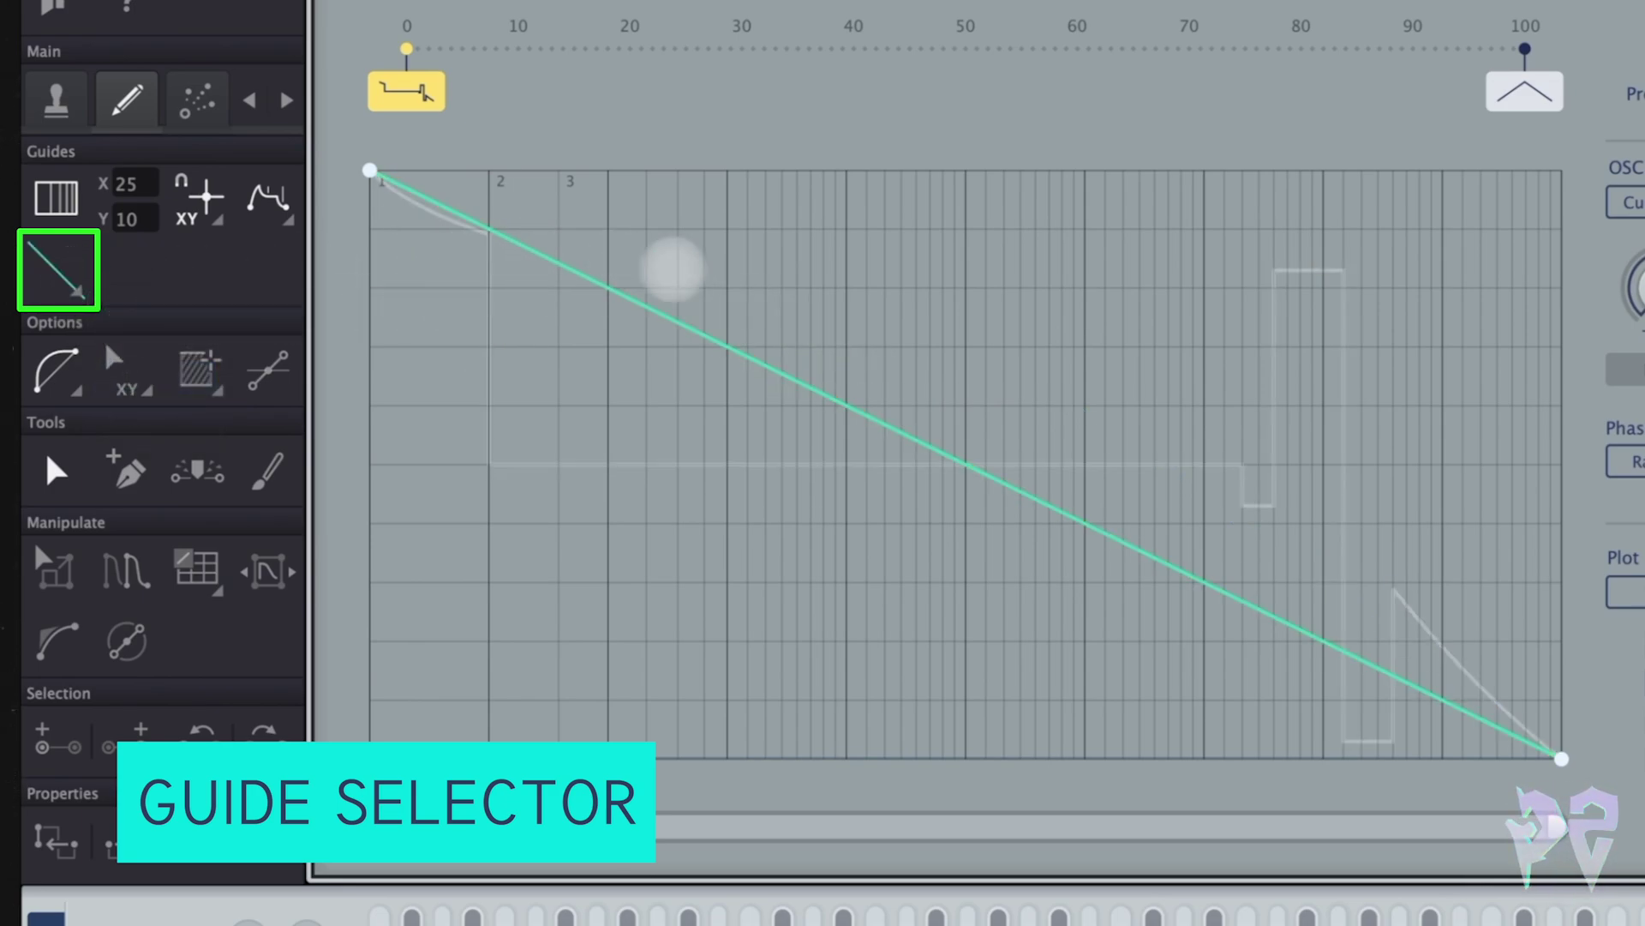
left_click_drag(841, 408, 819, 466)
Switch to the straight Guide3 guide, then choose GuidesOff.
left_click(86, 291)
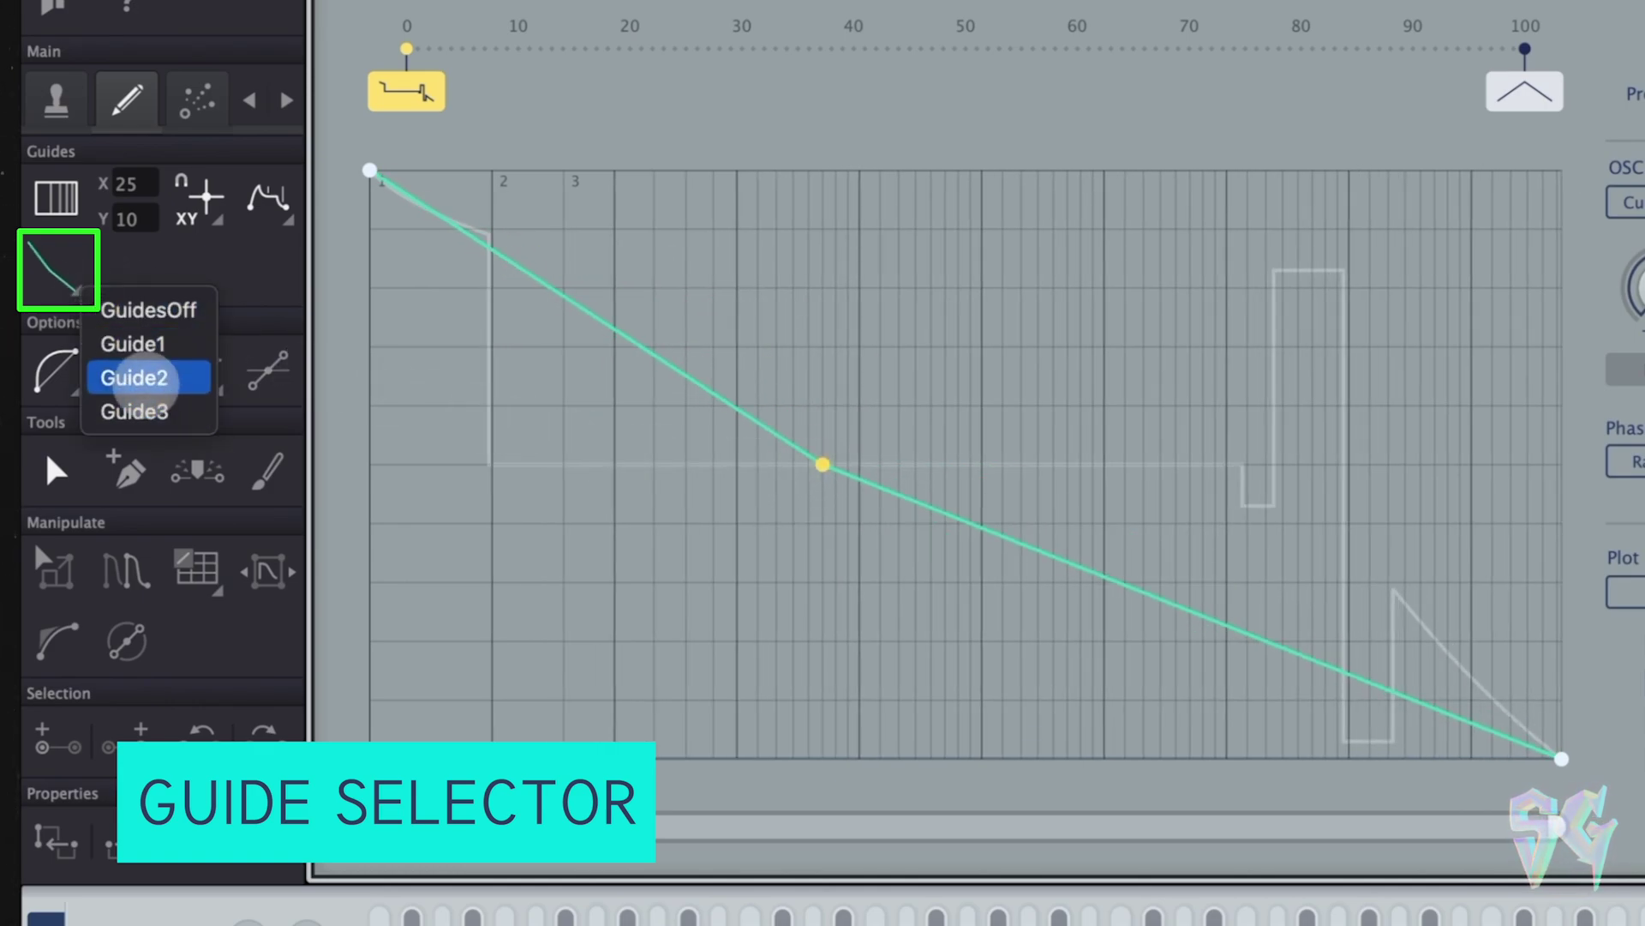
left_click(135, 411)
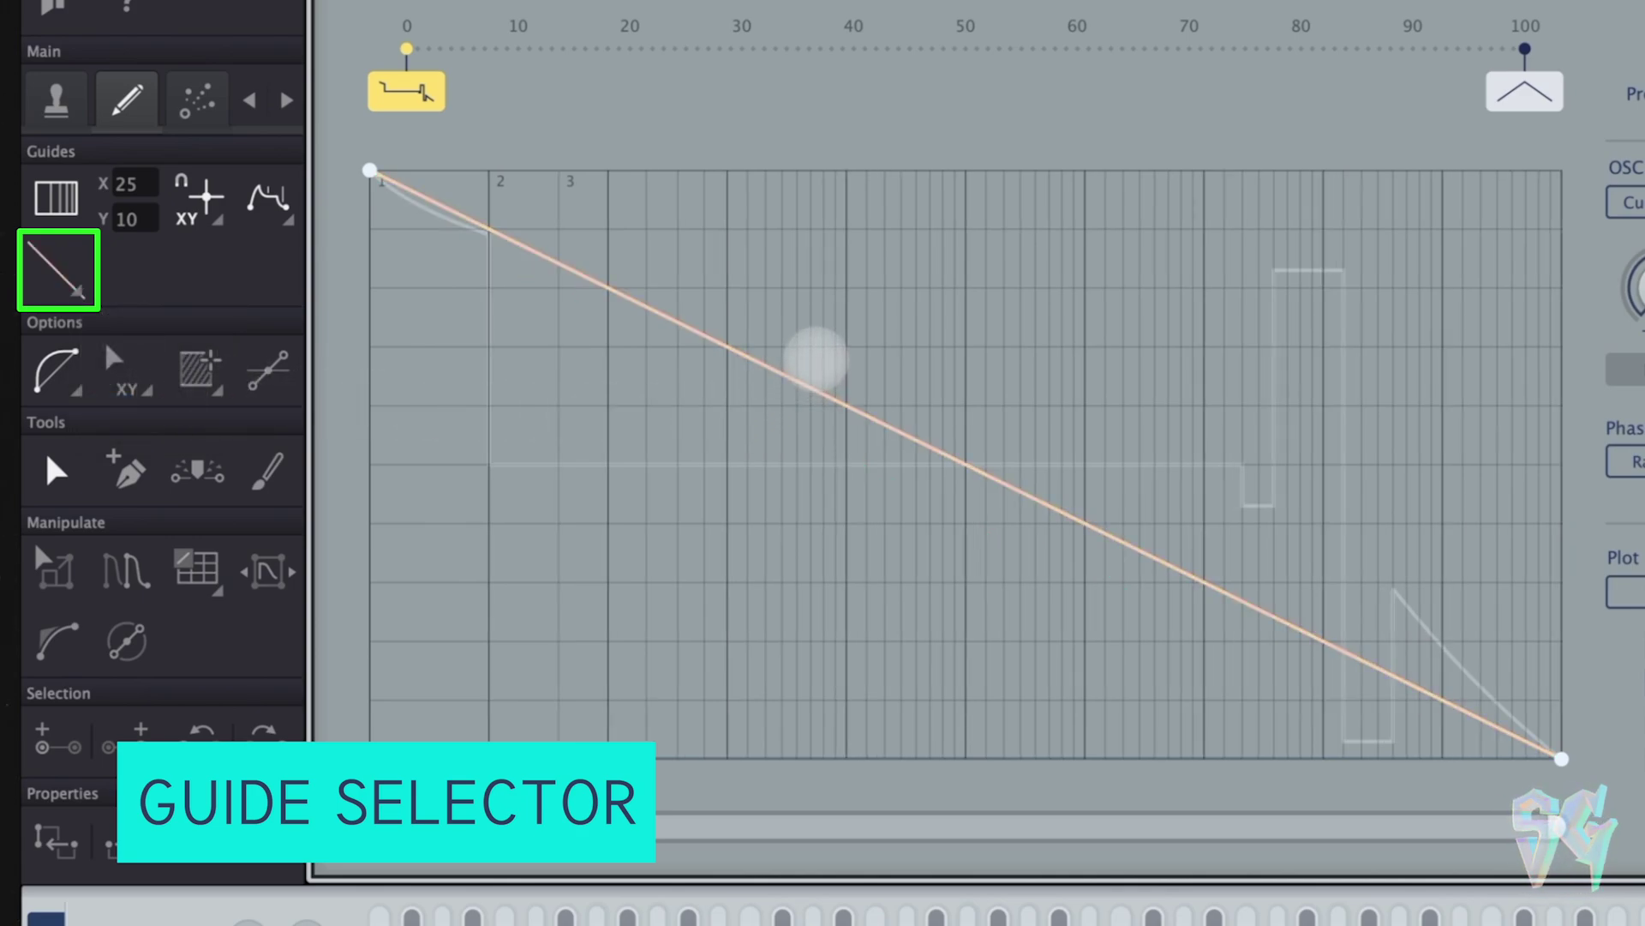
left_click(62, 271)
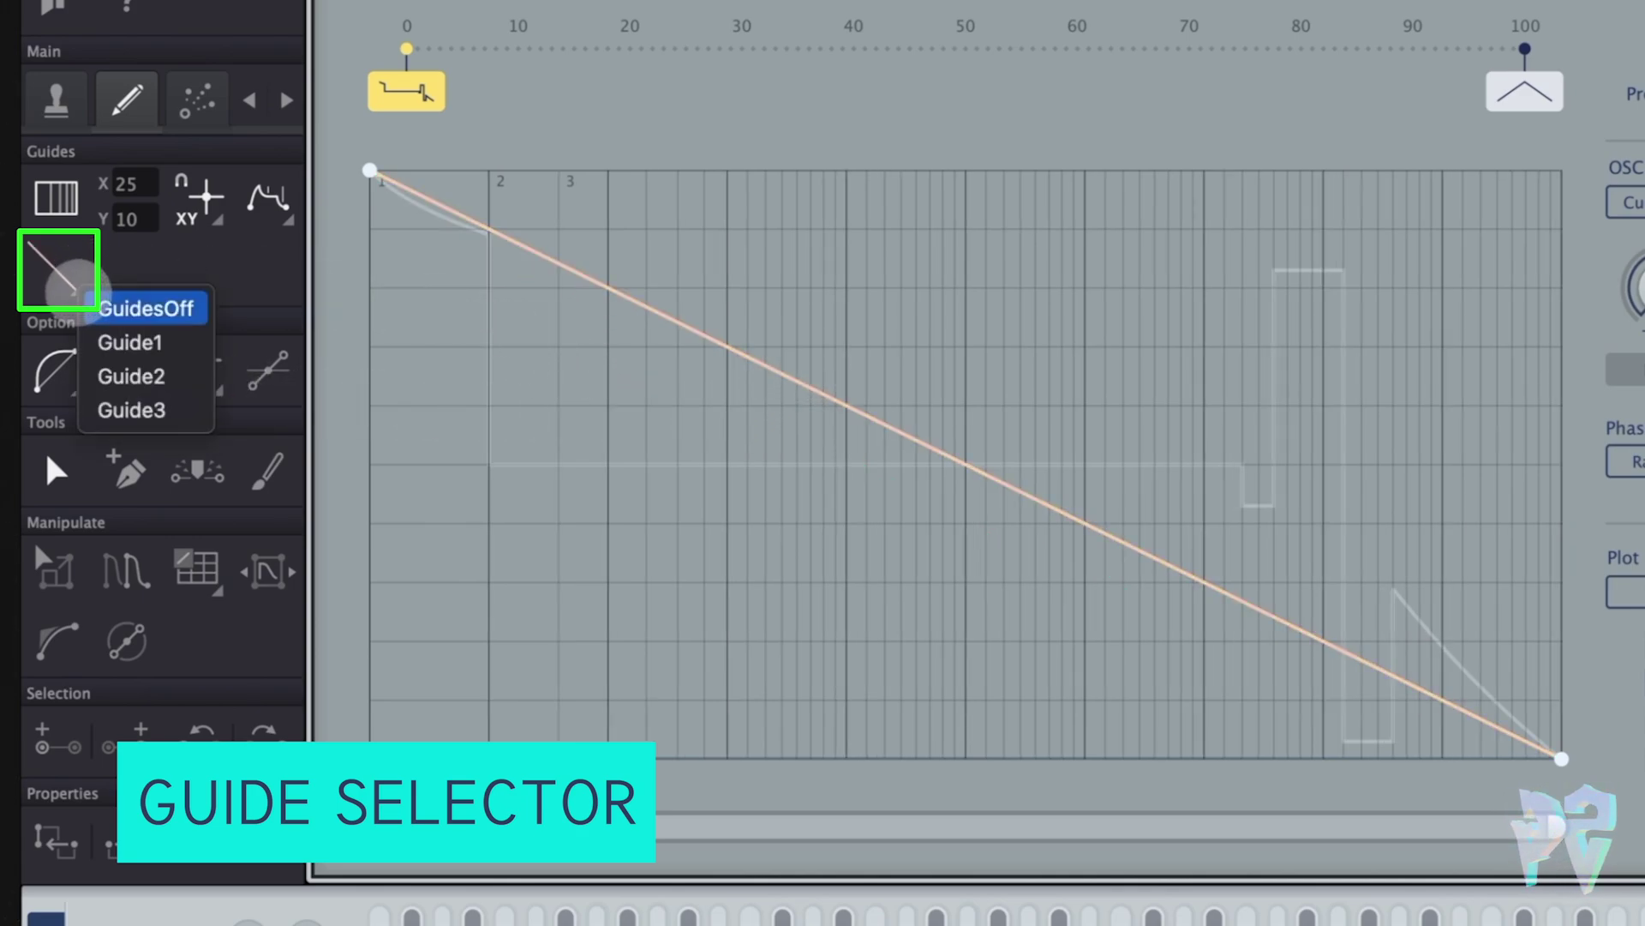
left_click(172, 308)
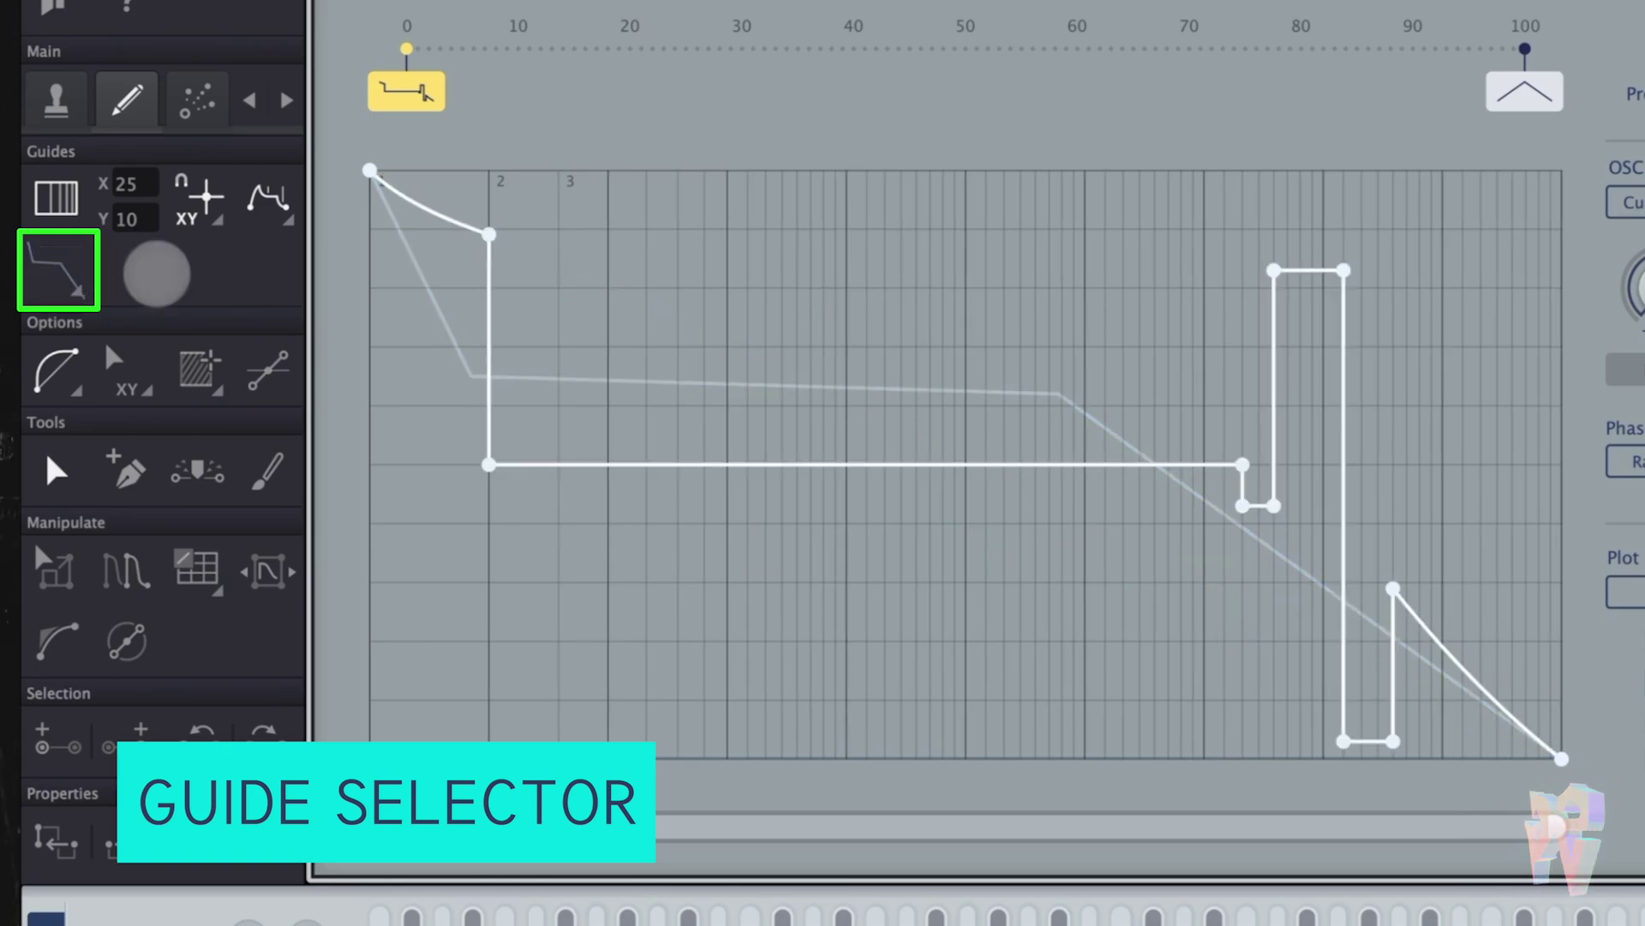
left_click(93, 291)
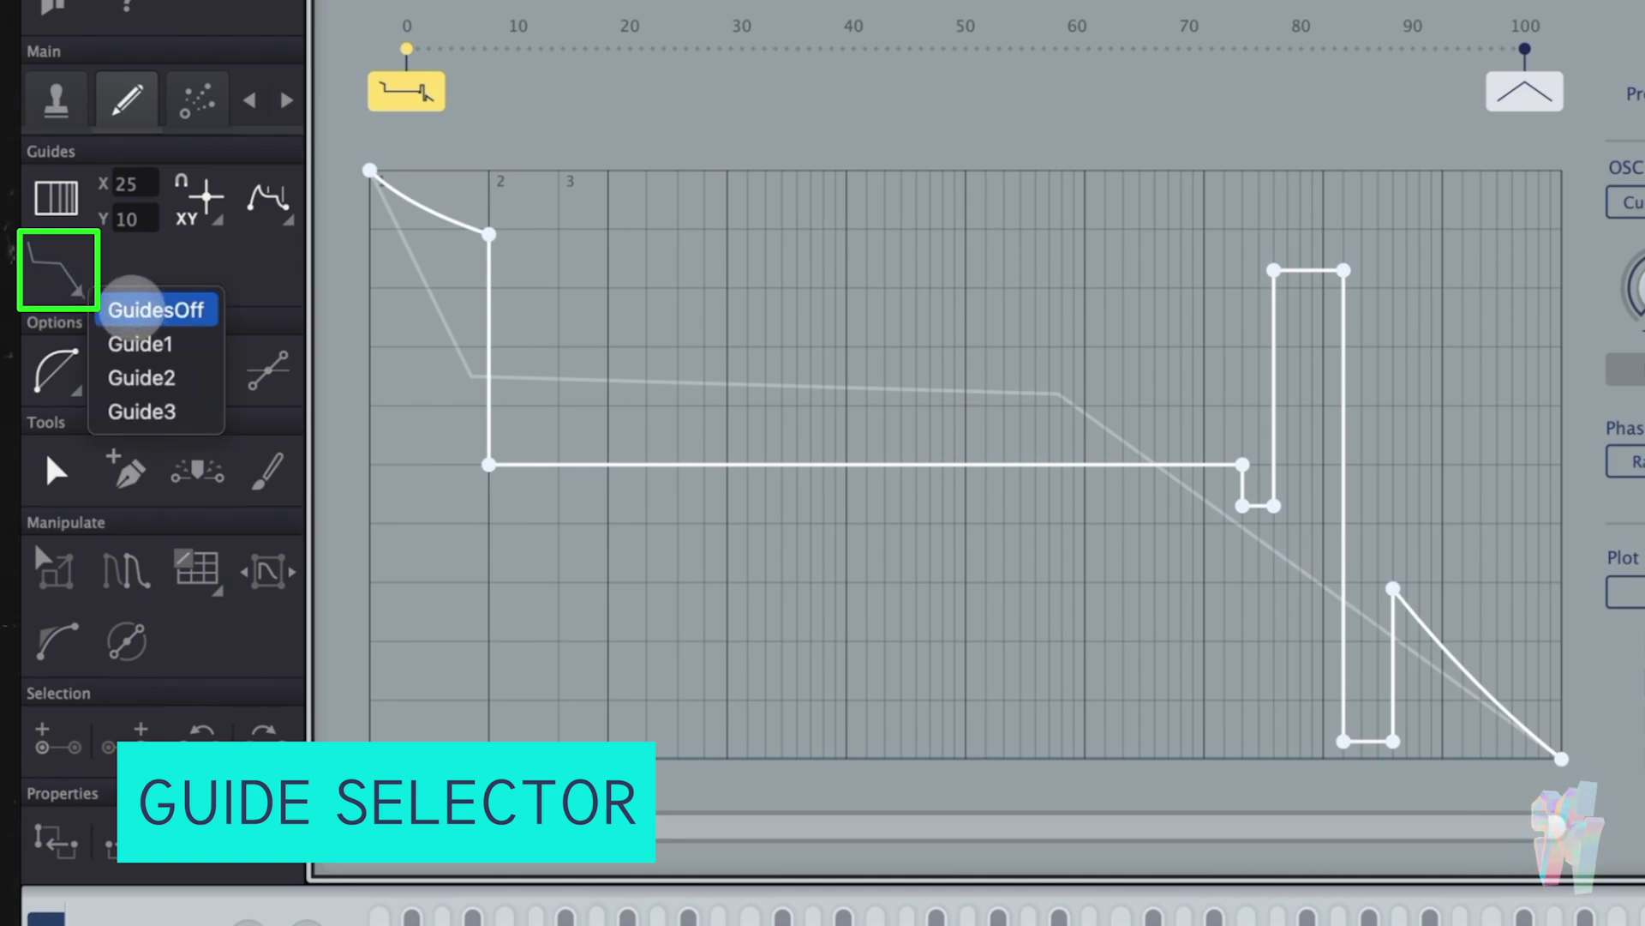
left_click(136, 308)
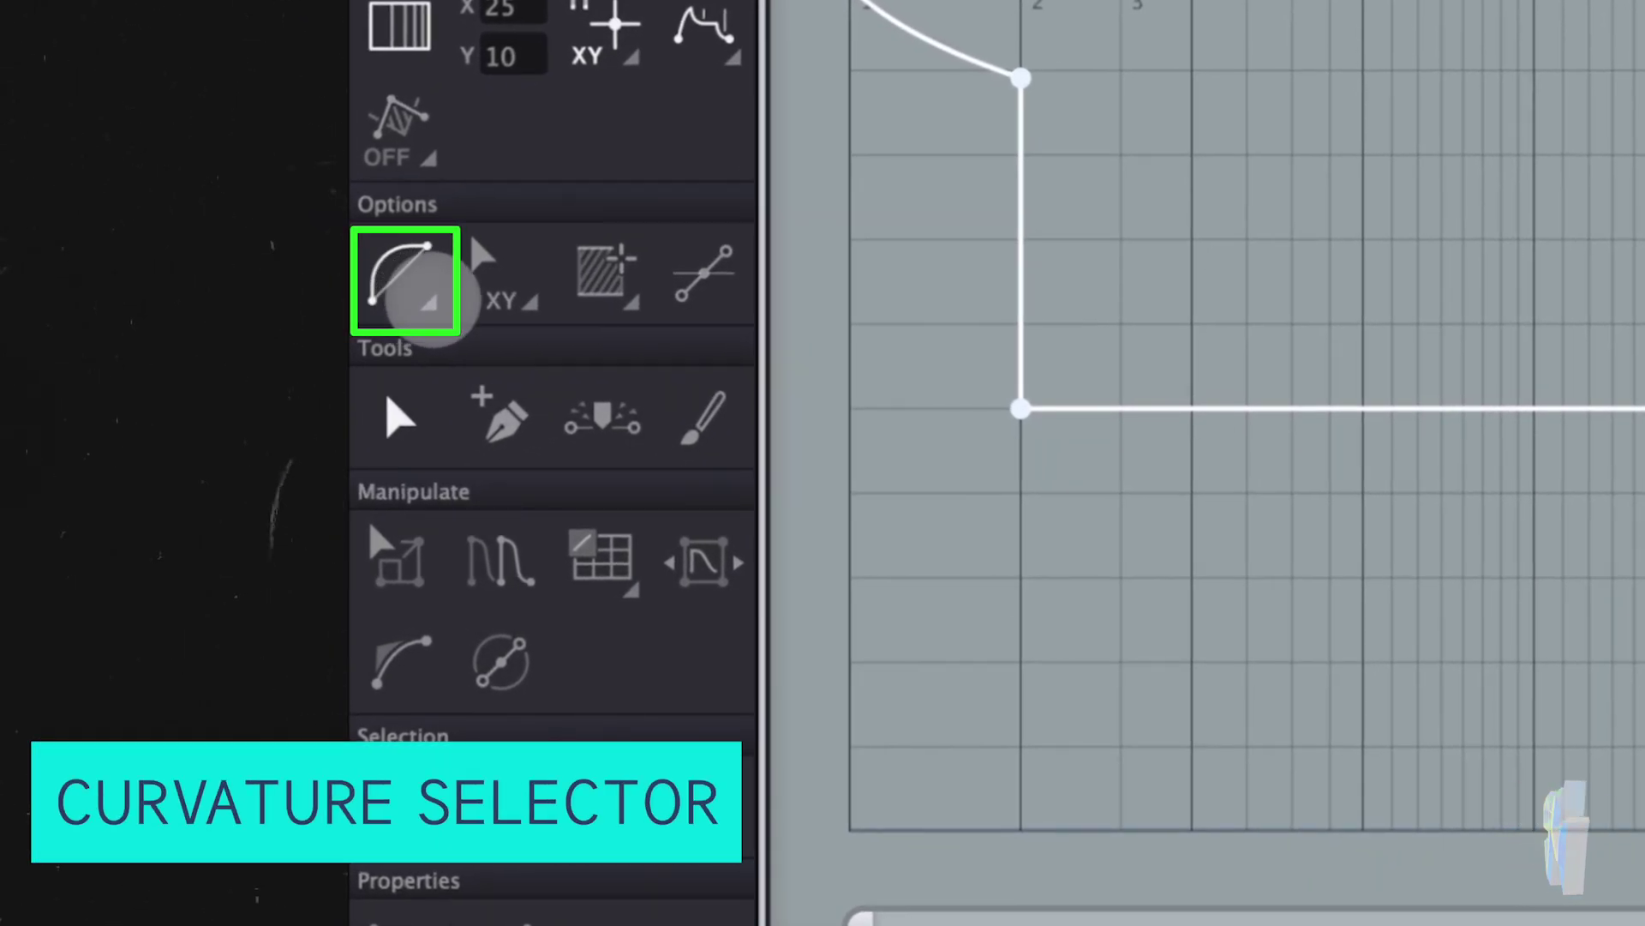
Cycle the Curvature type through S and Lpointy, ending on Lsharp.
left_click(431, 301)
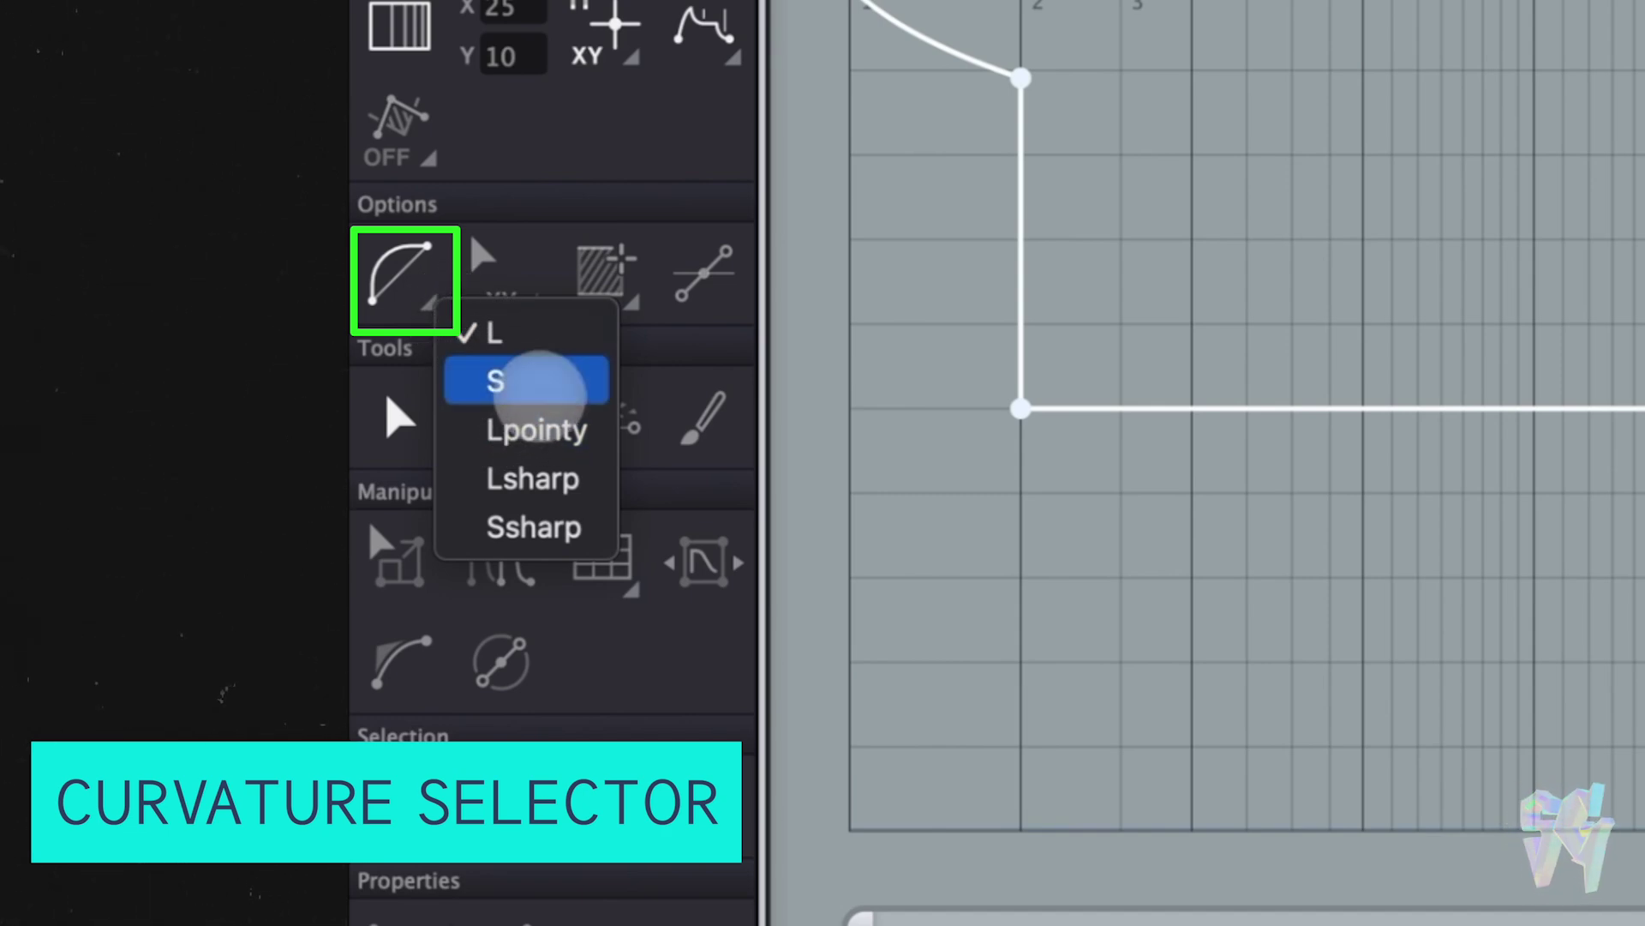
left_click(541, 380)
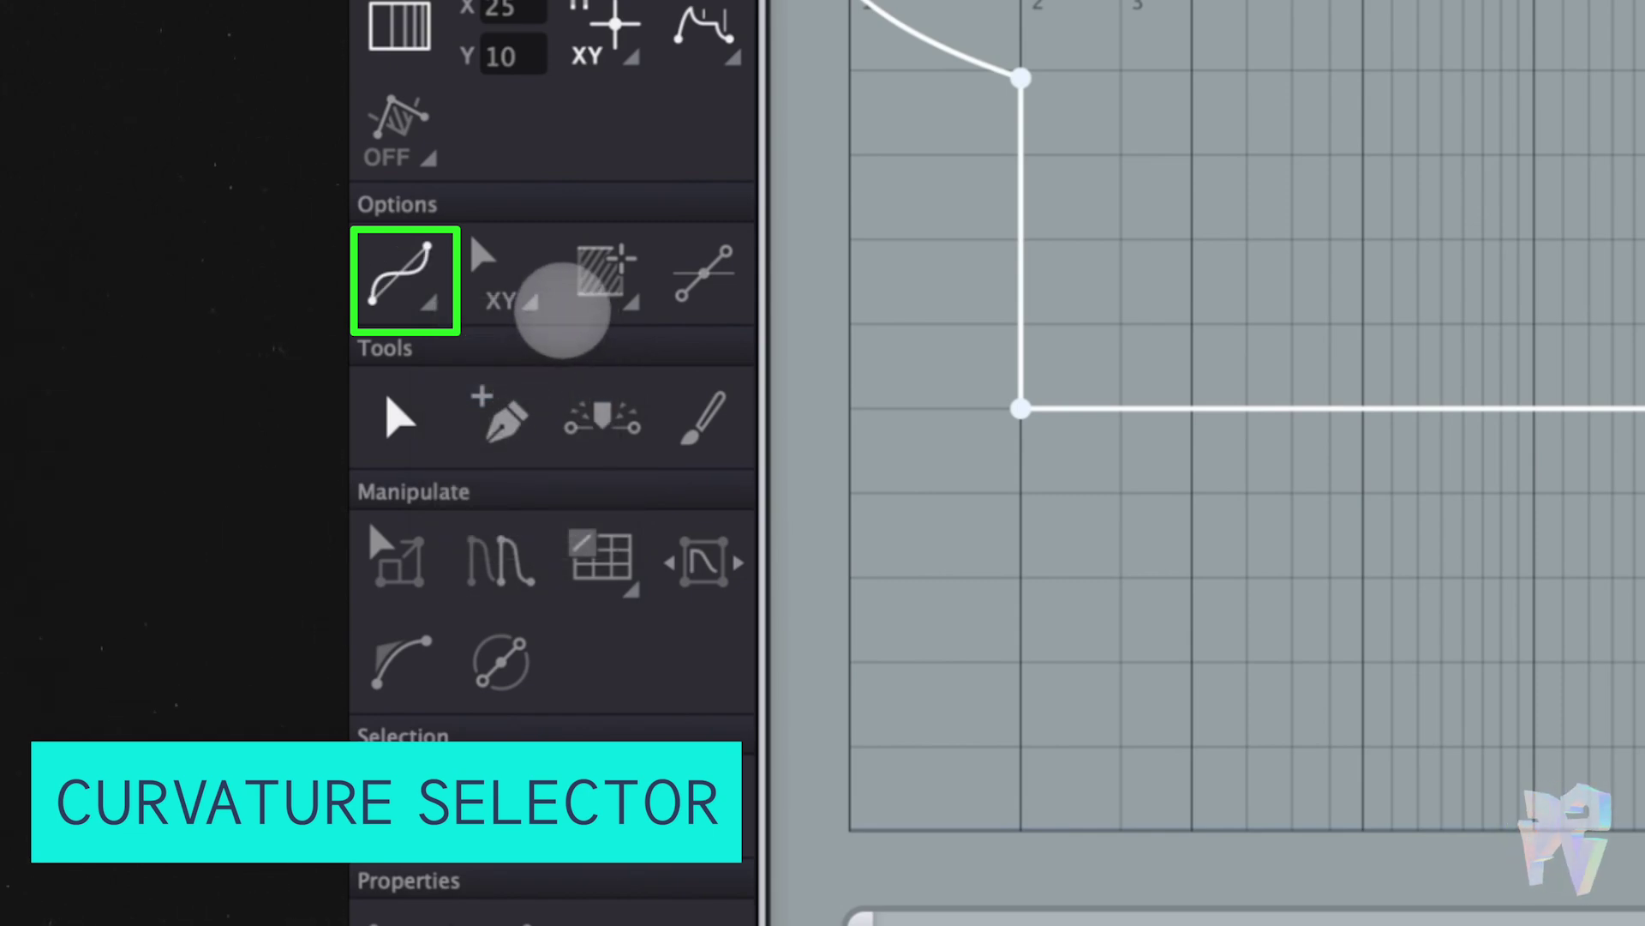
left_click(403, 269)
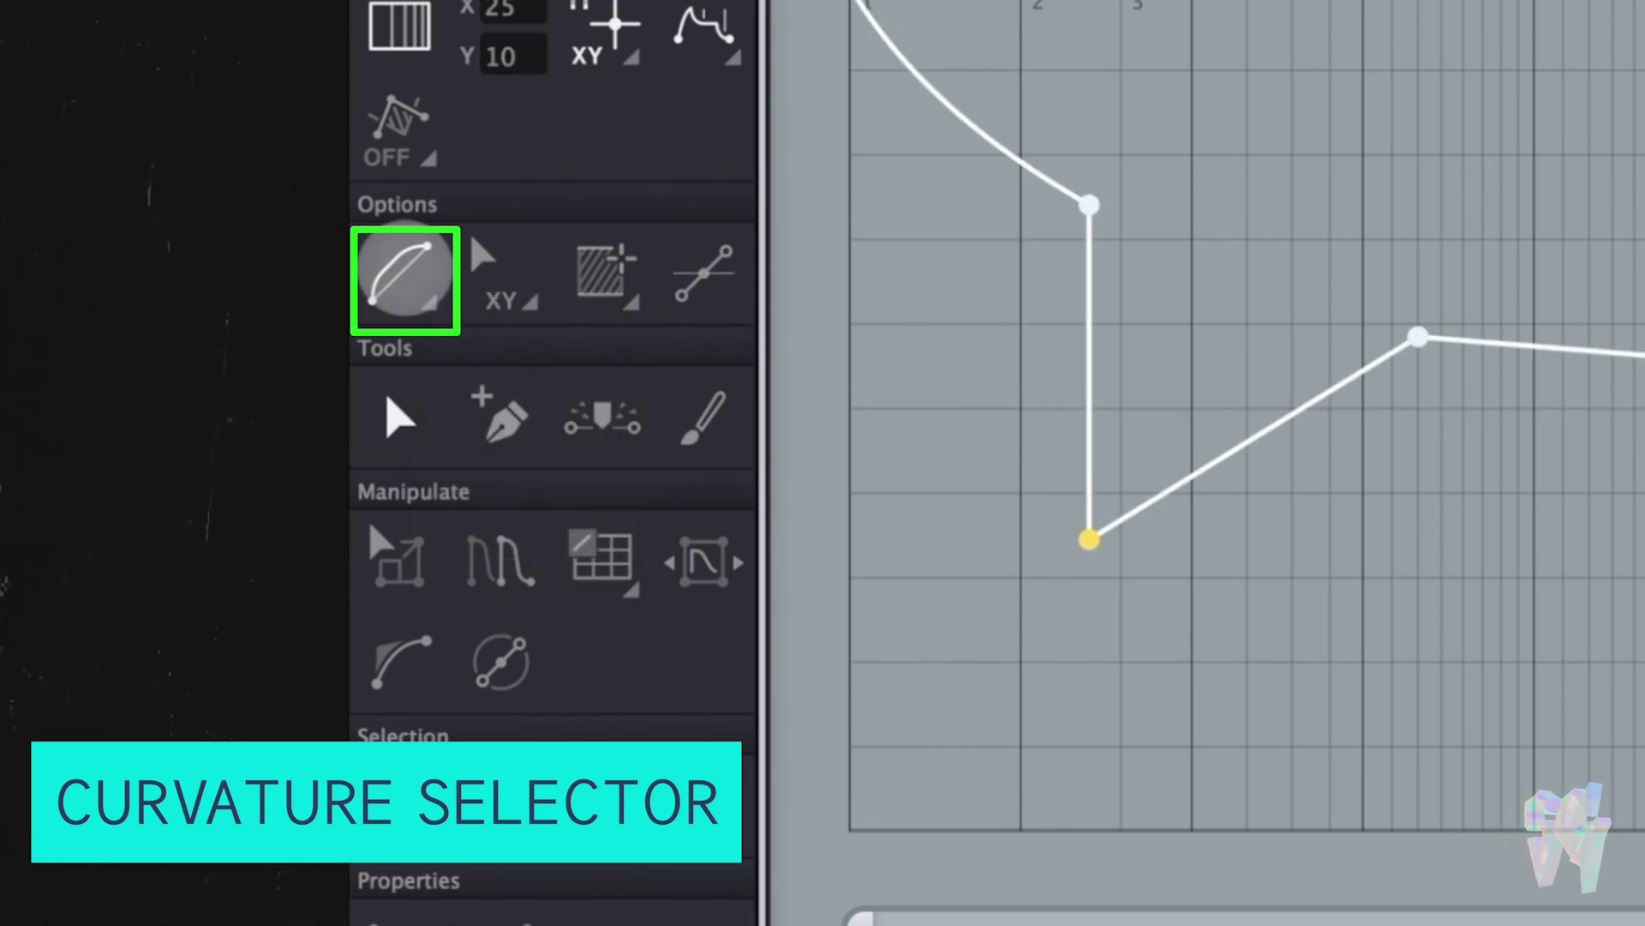
left_click(428, 302)
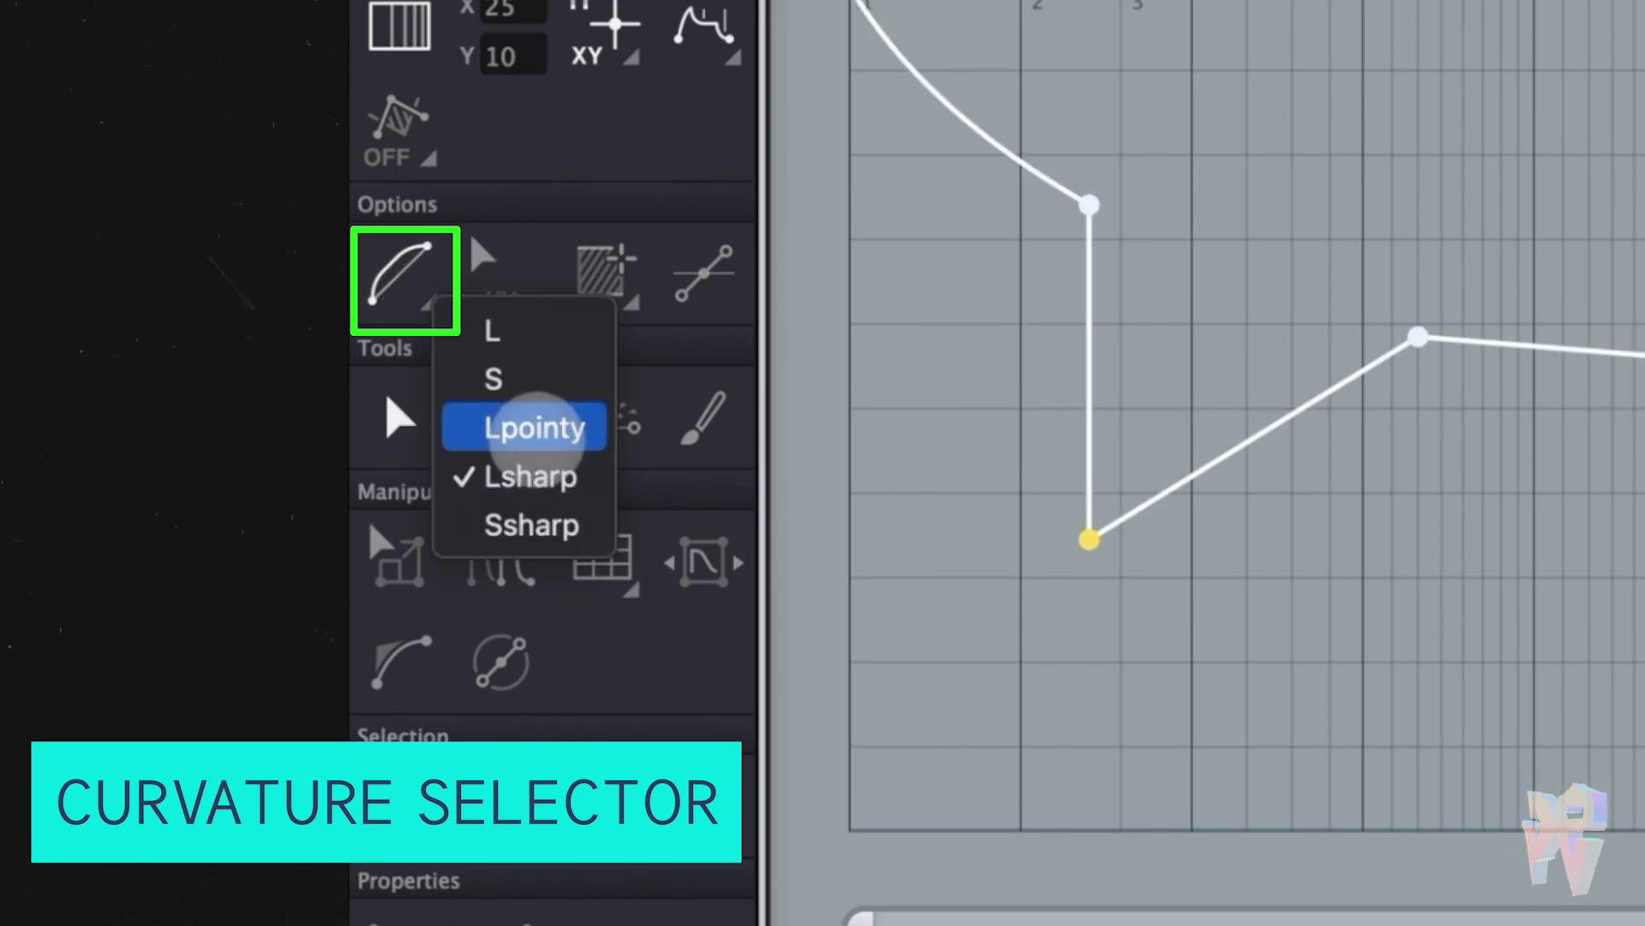
left_click(540, 428)
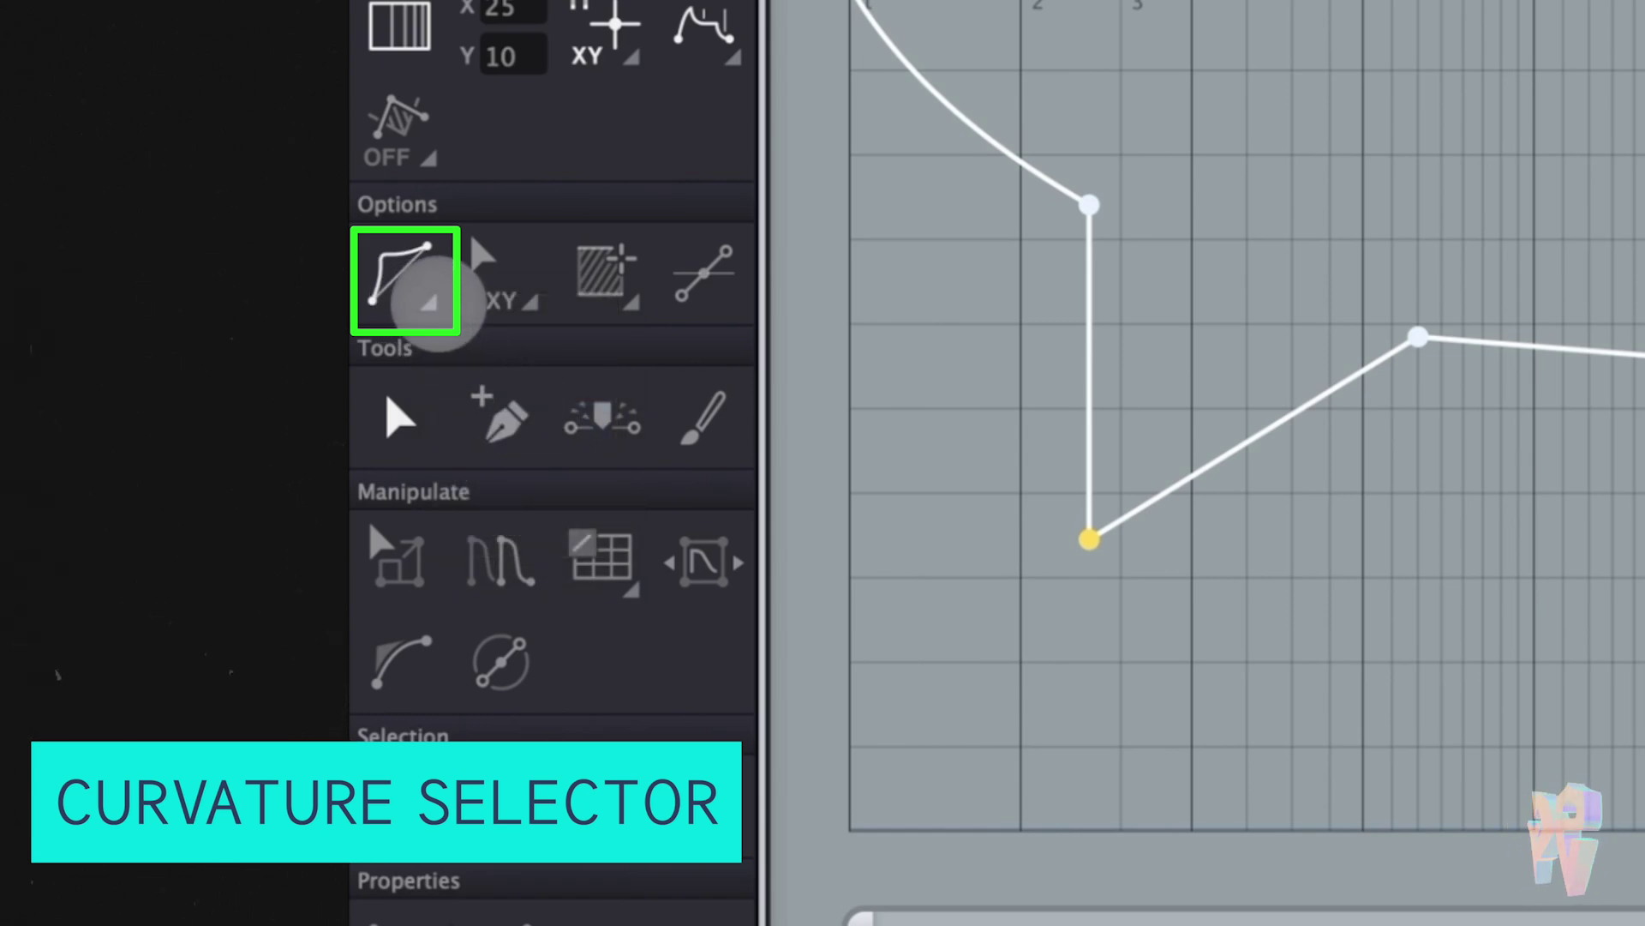
left_click(433, 300)
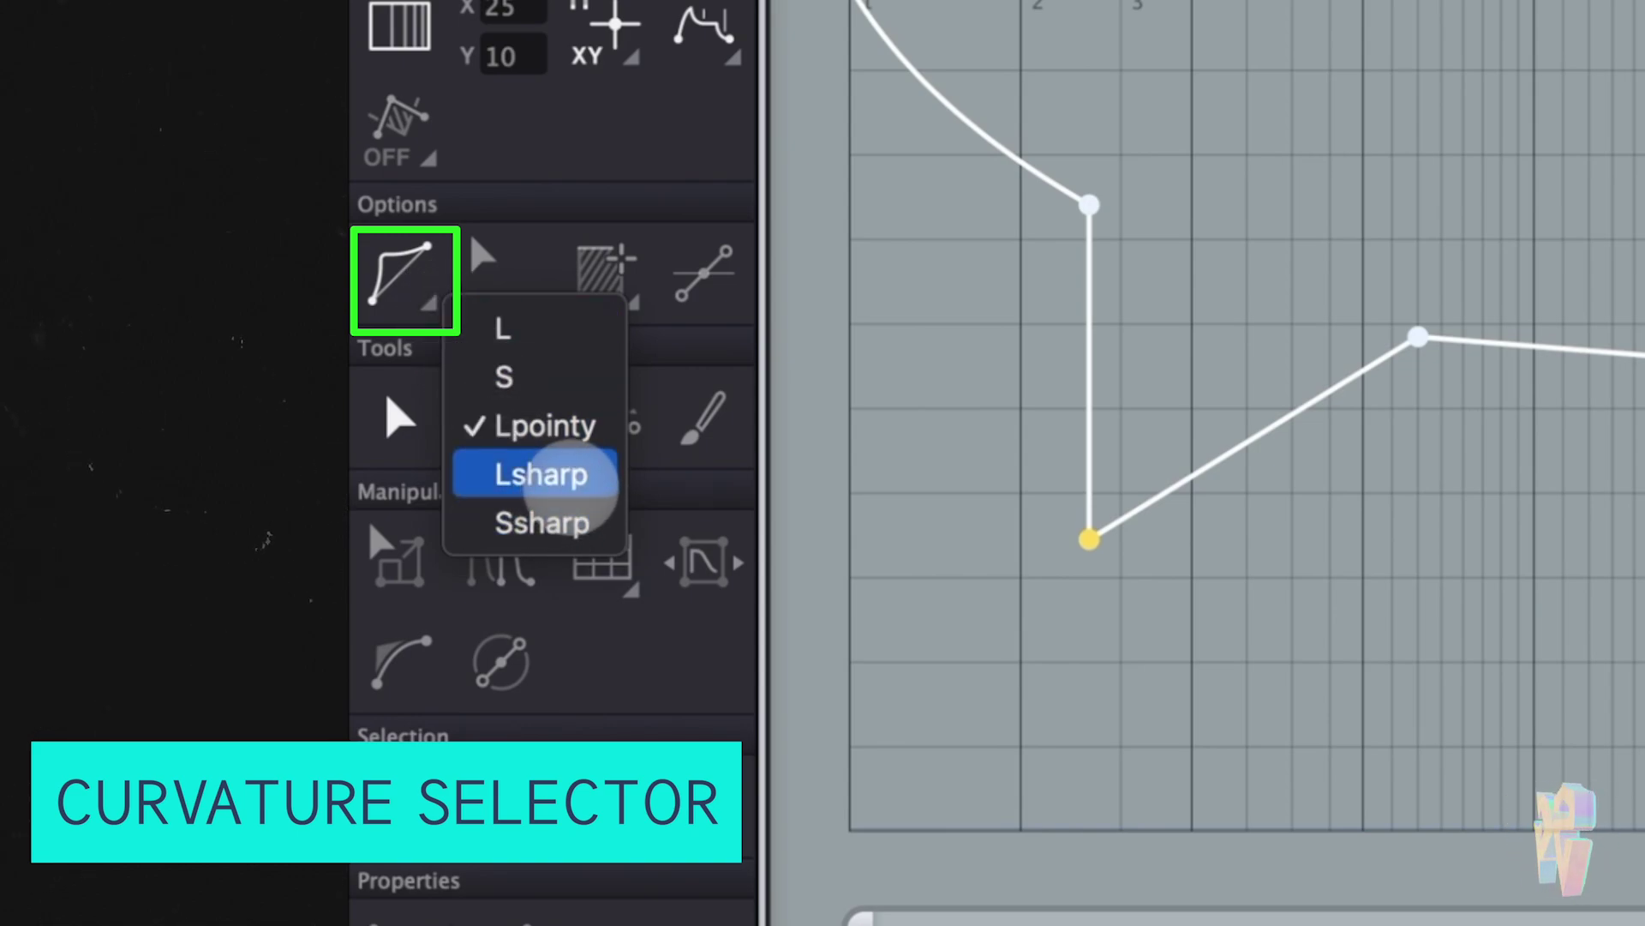
left_click(565, 476)
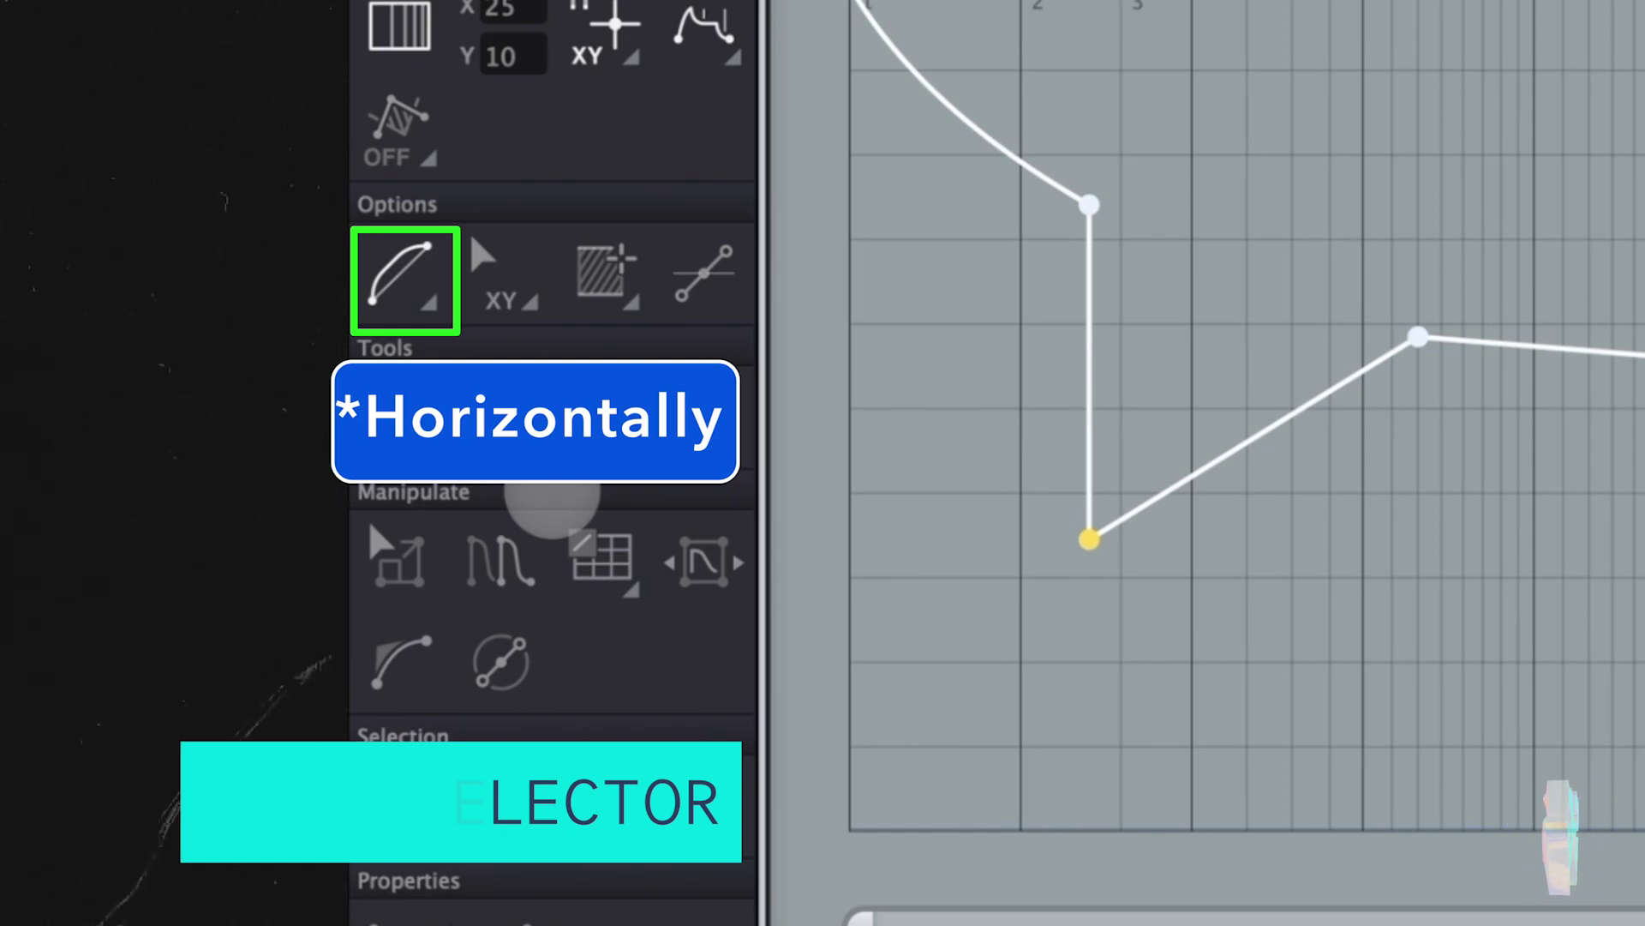
Set the Move tool to MoveX and slide the low yellow point right.
left_click(517, 285)
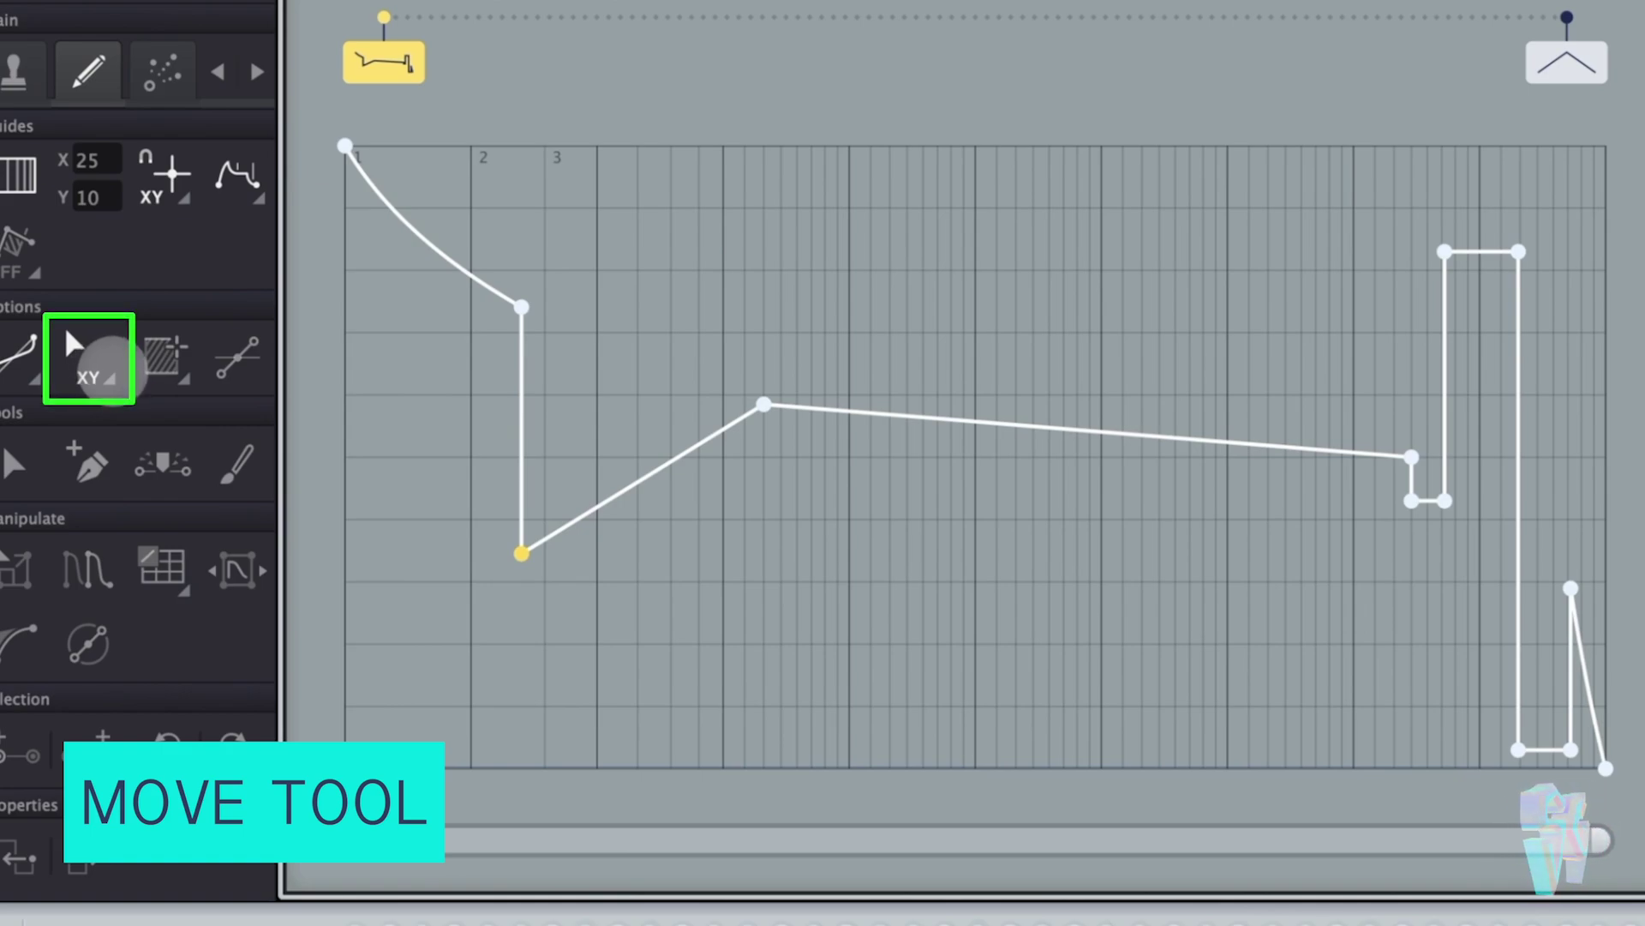
left_click(110, 368)
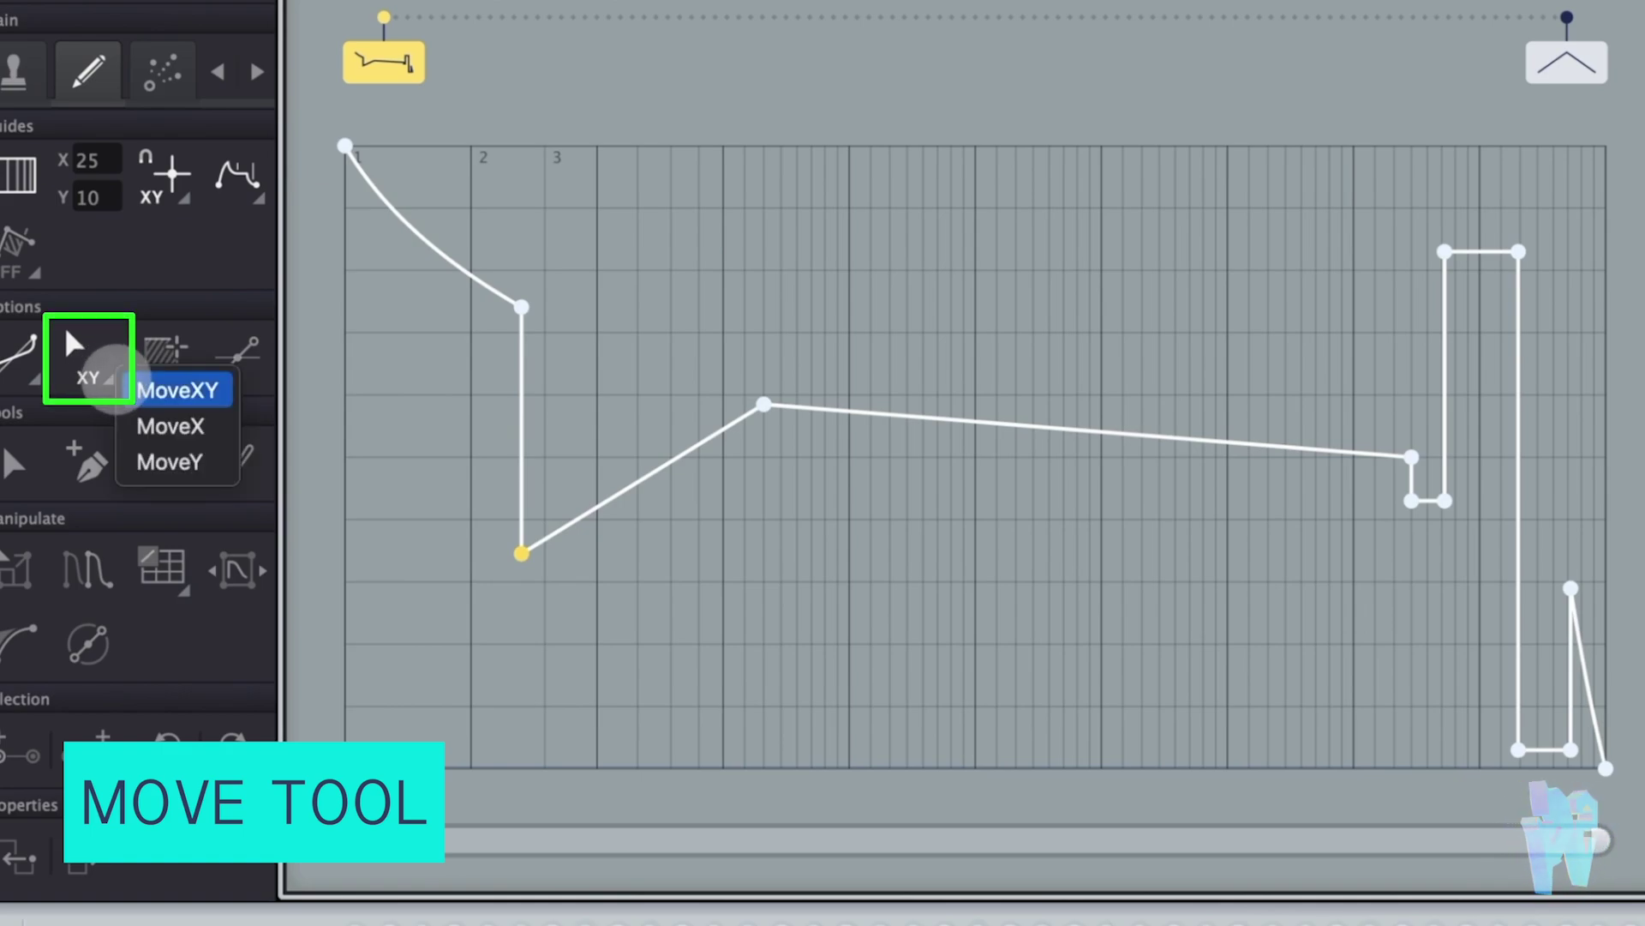
left_click(152, 418)
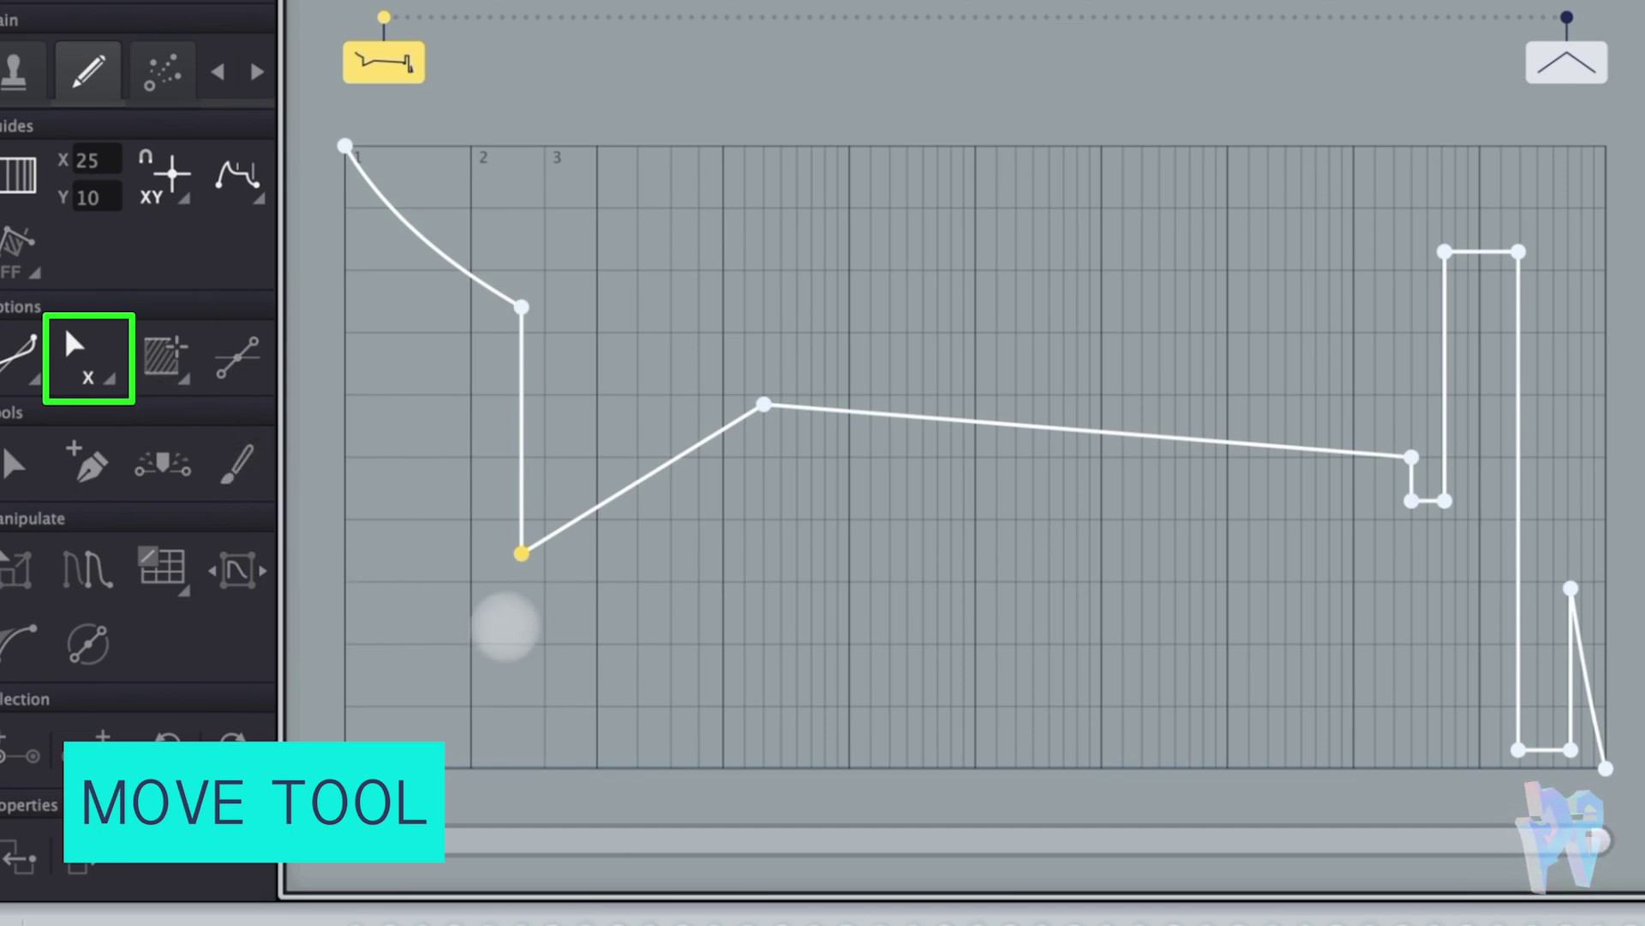
left_click_drag(521, 553, 570, 548)
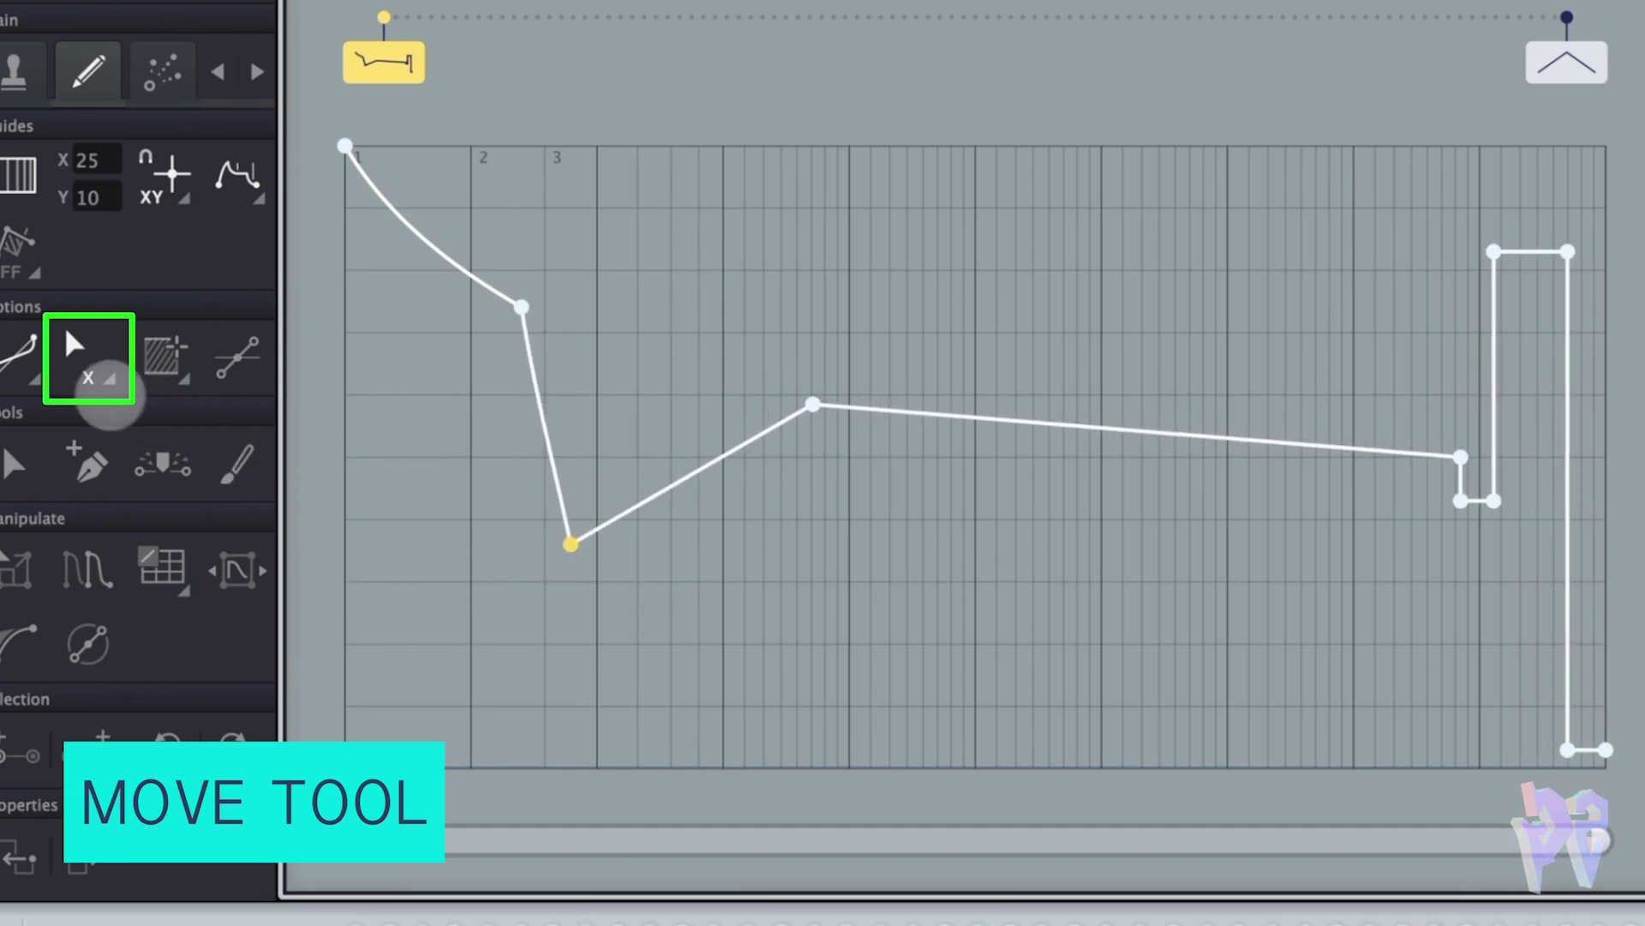
Switch to MoveY and drag the yellow point vertically.
left_click(110, 377)
left_click(163, 469)
left_click_drag(570, 544, 643, 514)
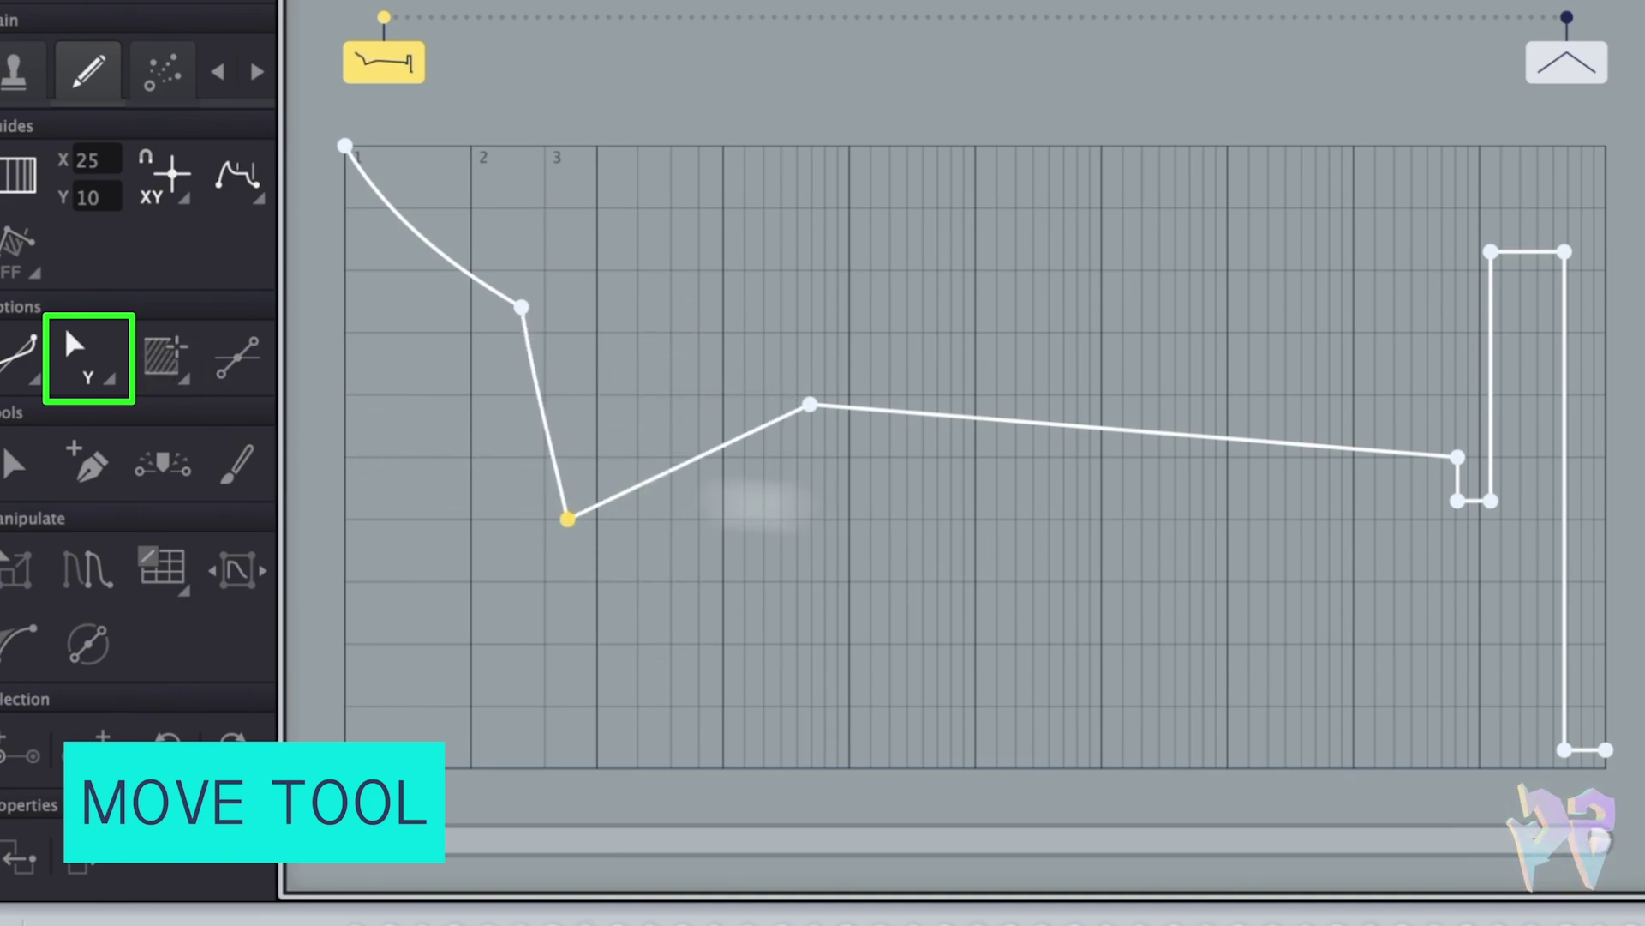
left_click_drag(826, 514, 569, 551)
Return to MoveX and slide the yellow point further right.
left_click(104, 374)
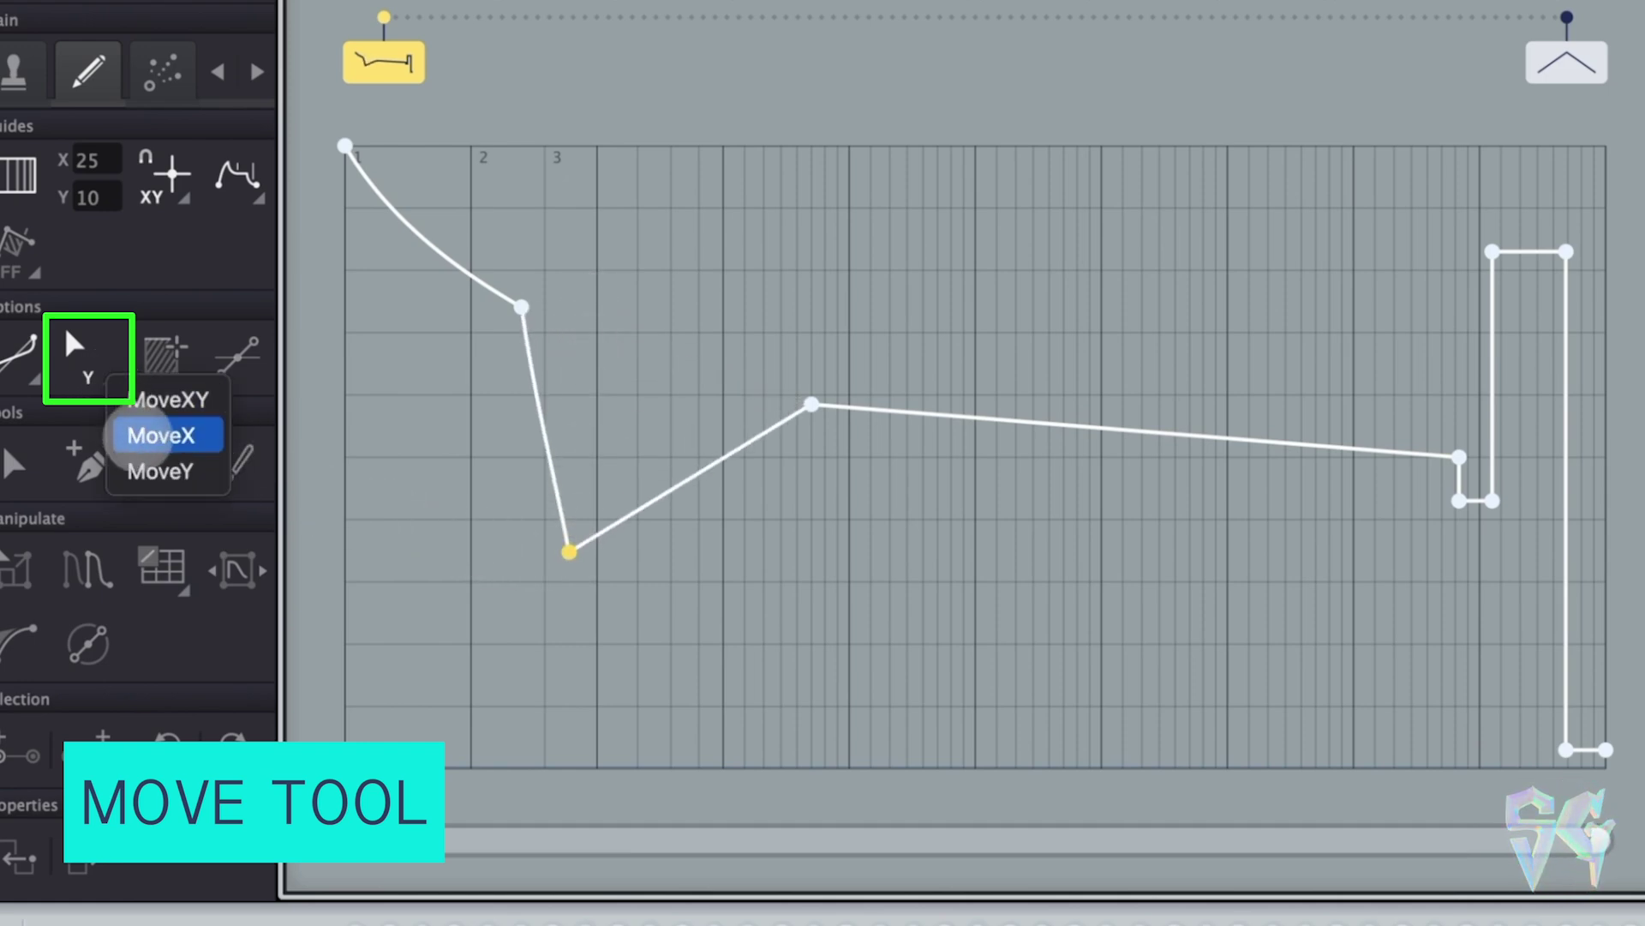
left_click(161, 437)
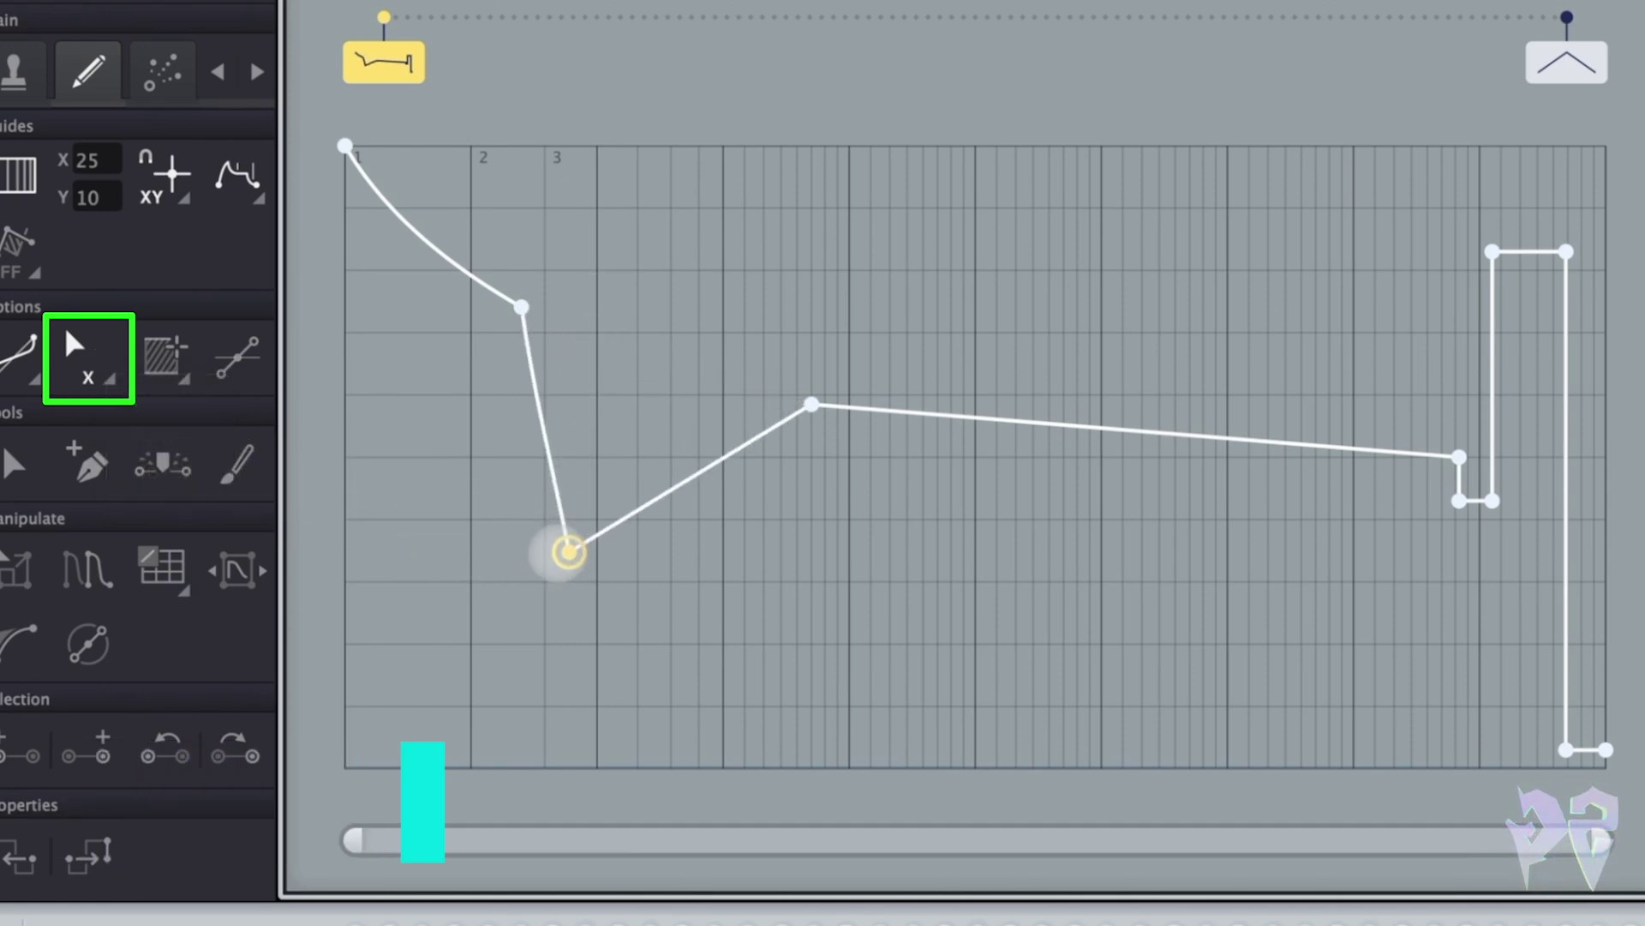
left_click_drag(564, 551, 606, 550)
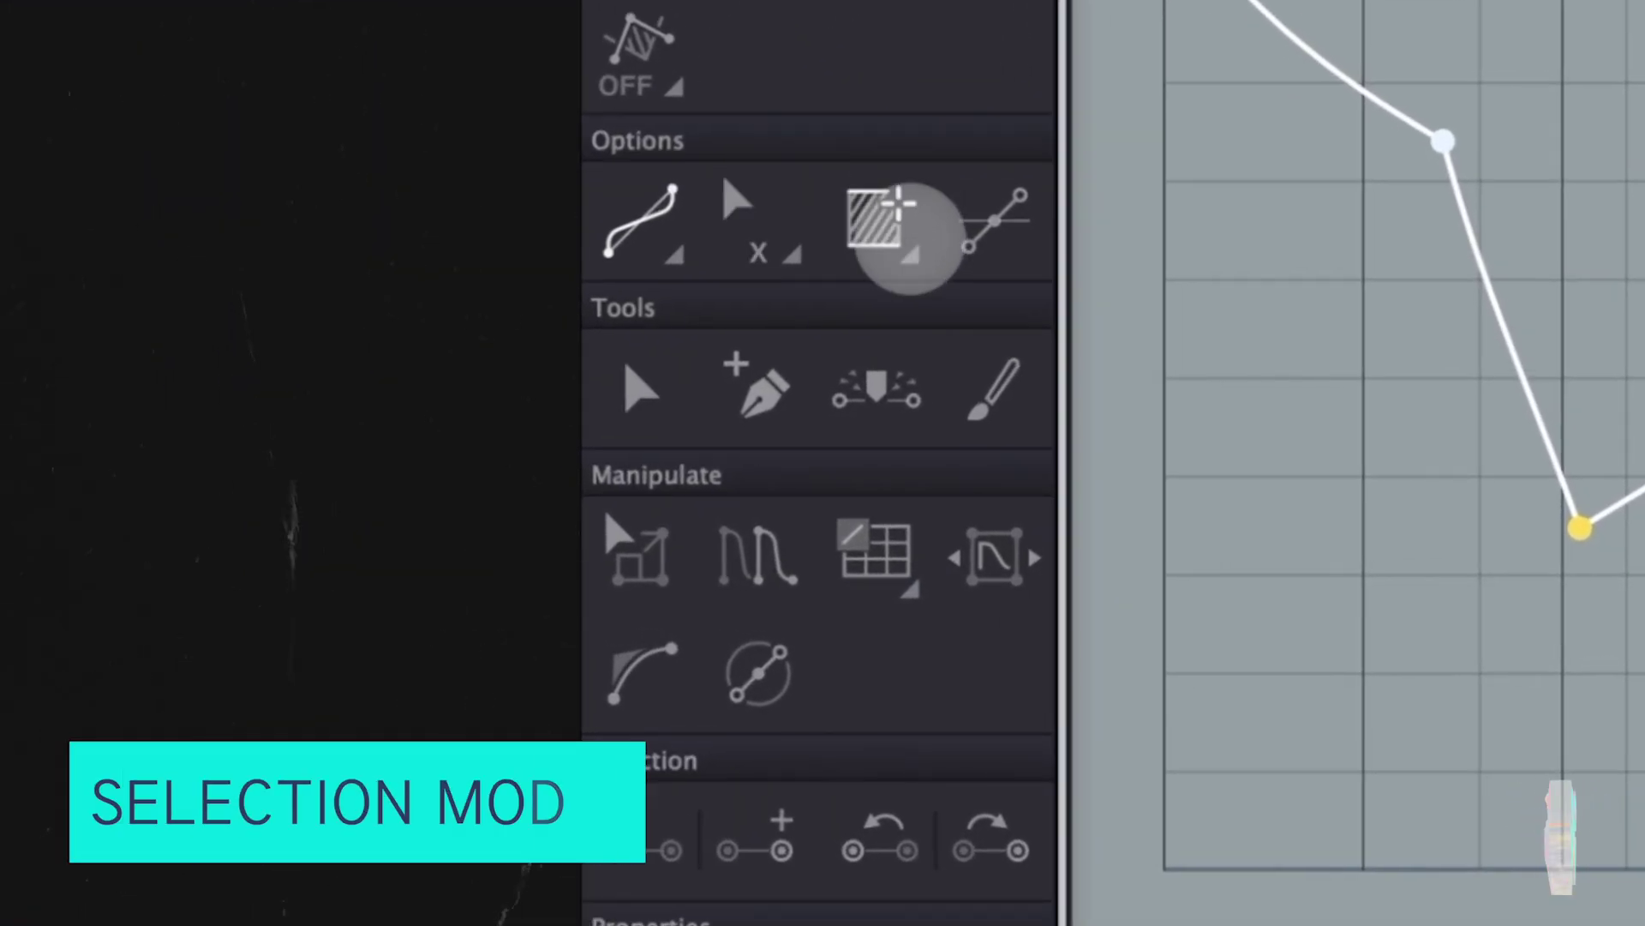
Change the selection mode and box-select the curve points up to the peak.
left_click(907, 238)
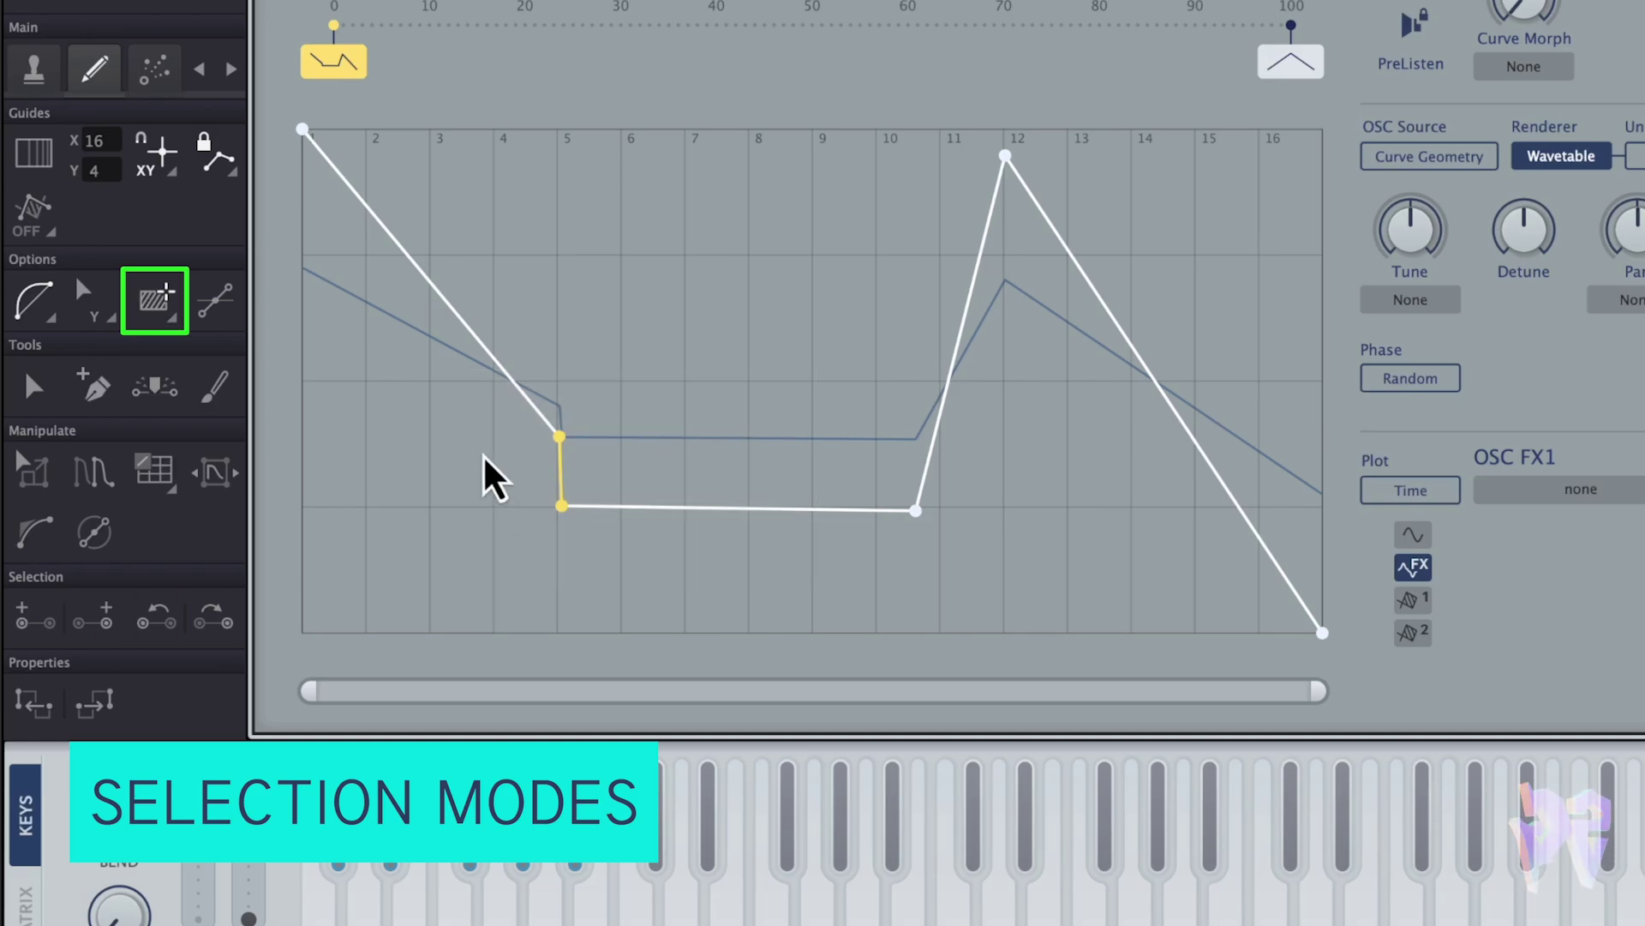
left_click_drag(478, 404, 1380, 628)
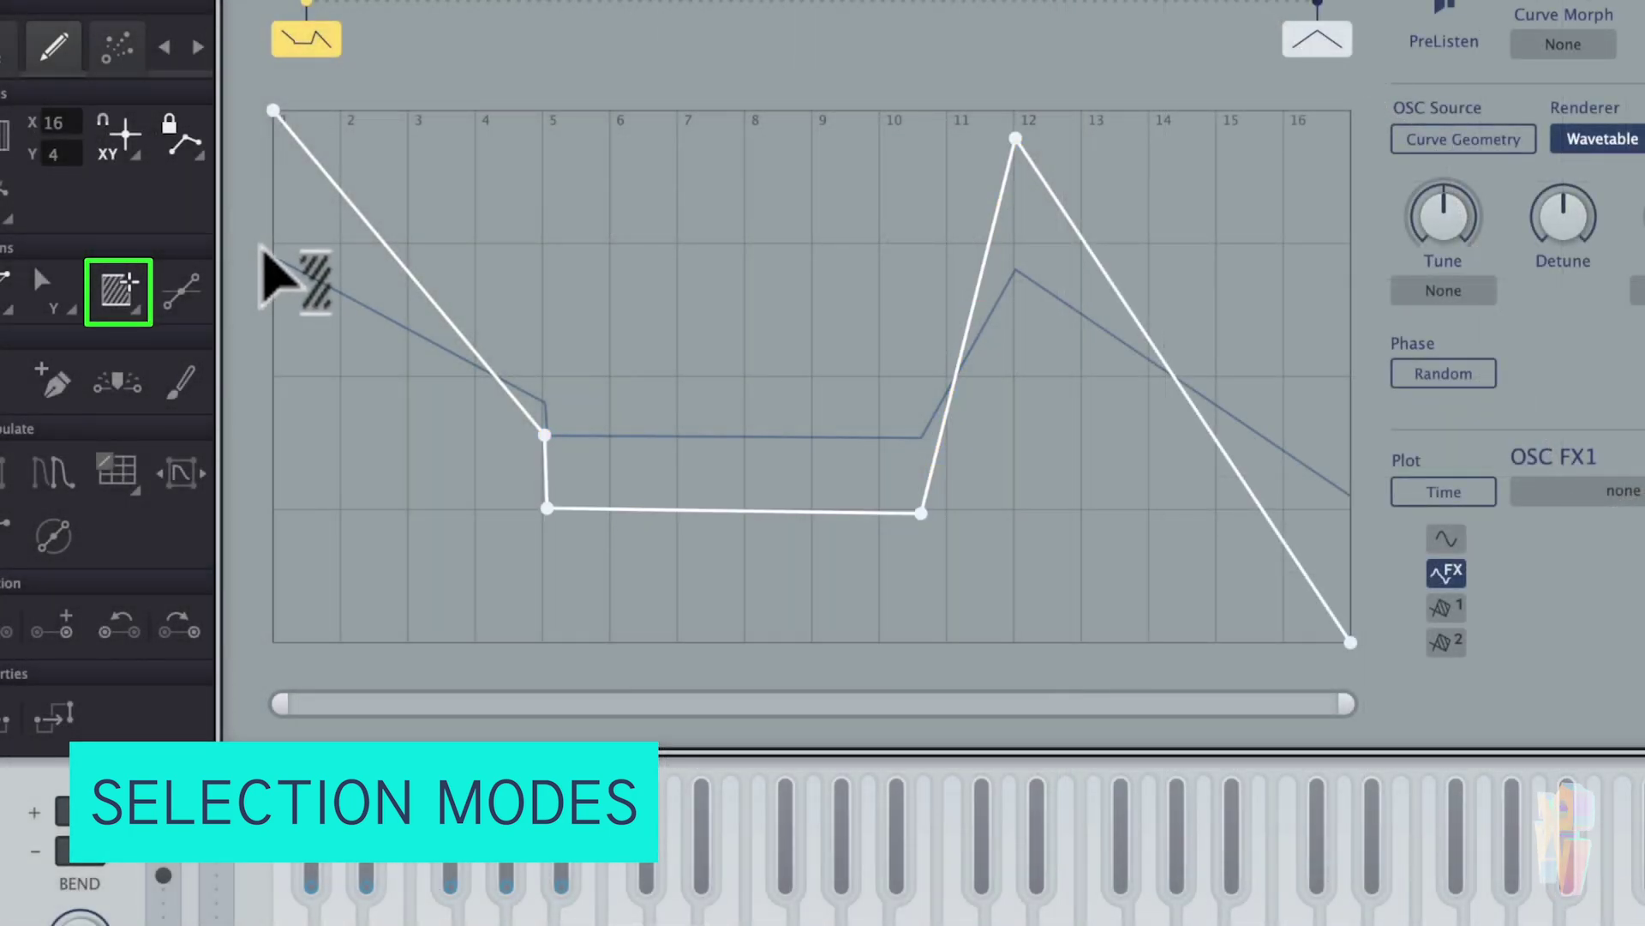
left_click_drag(275, 275, 1396, 459)
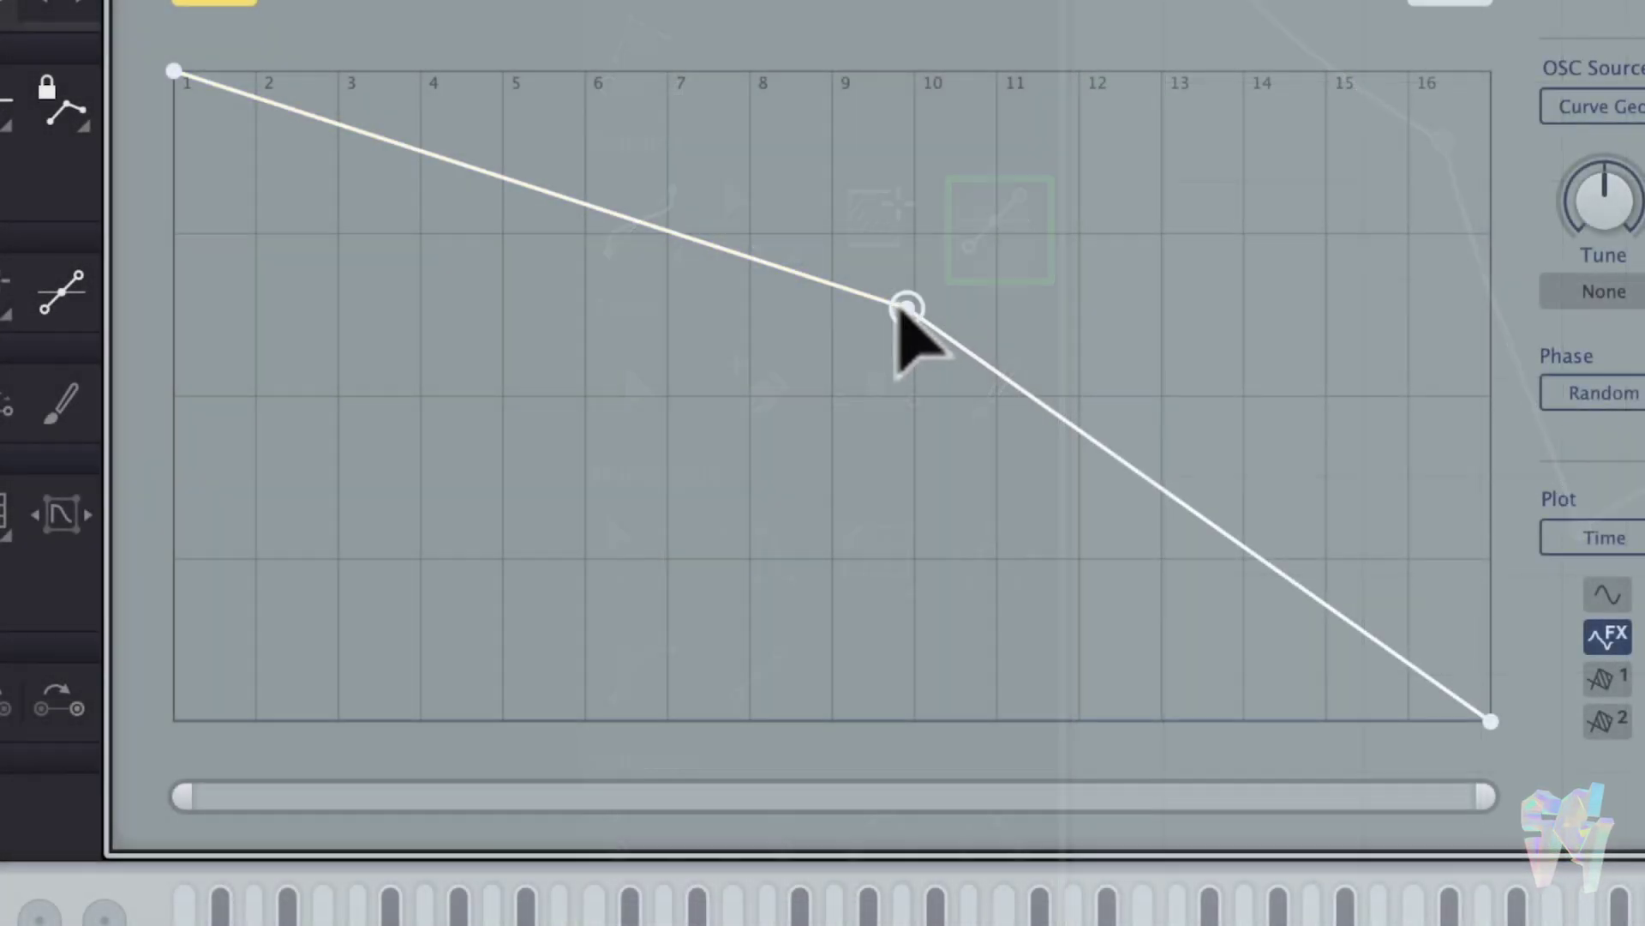
Drag the middle point's Bézier handles to bend both segments into S-curves.
left_click(906, 311)
left_click_drag(567, 205, 164, 588)
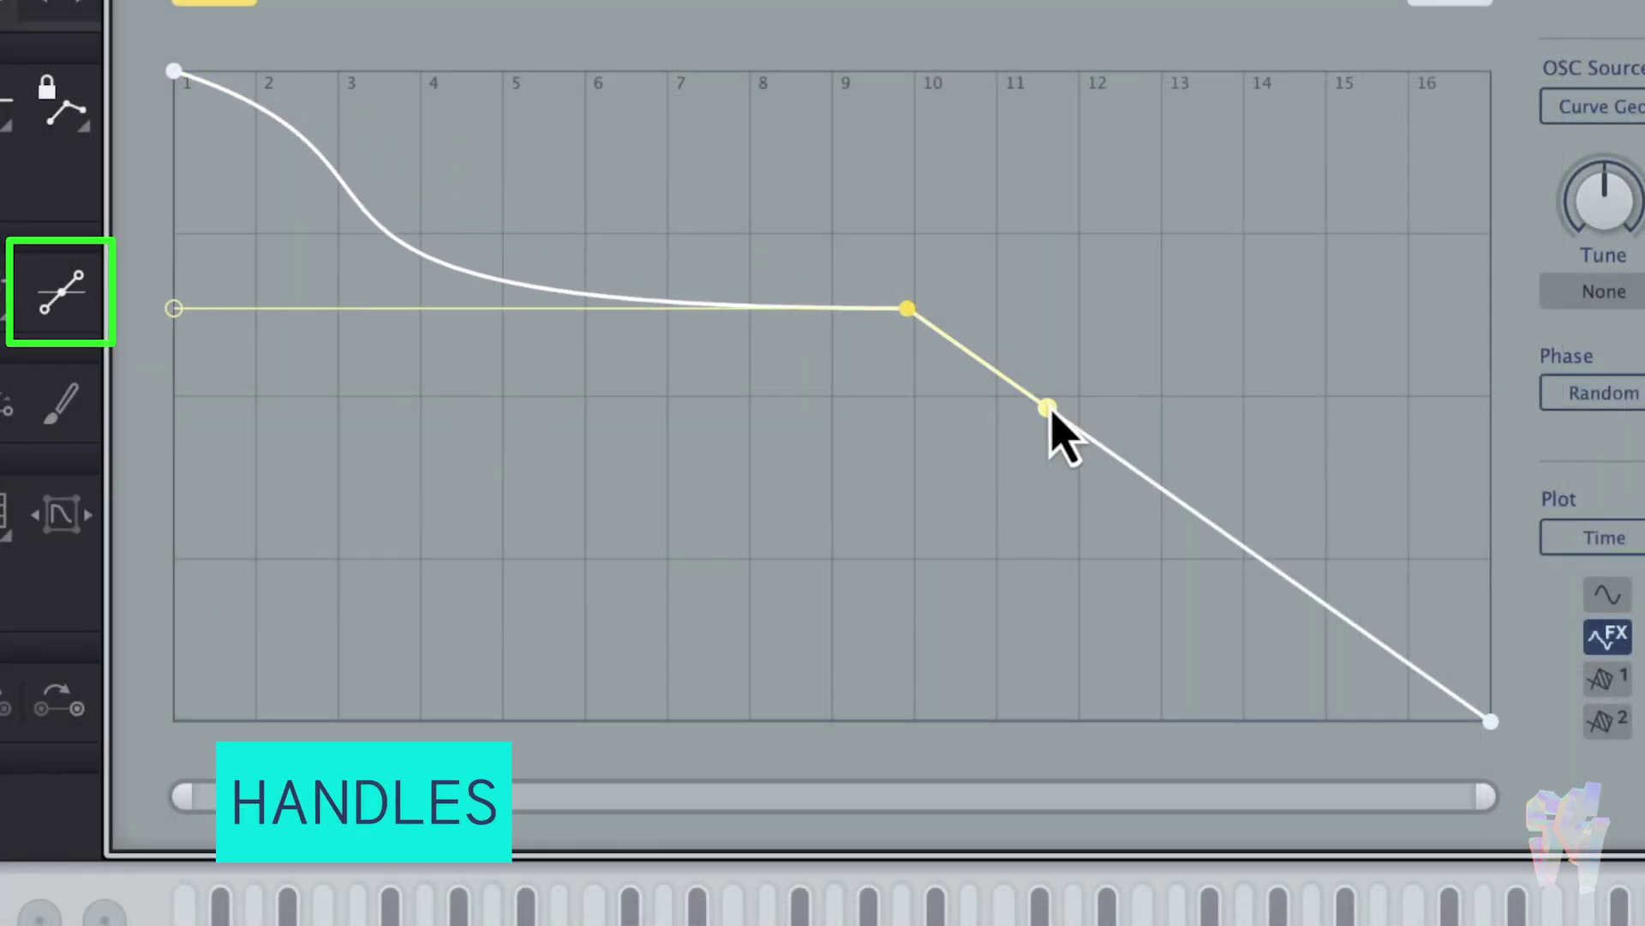
left_click_drag(1050, 411, 907, 720)
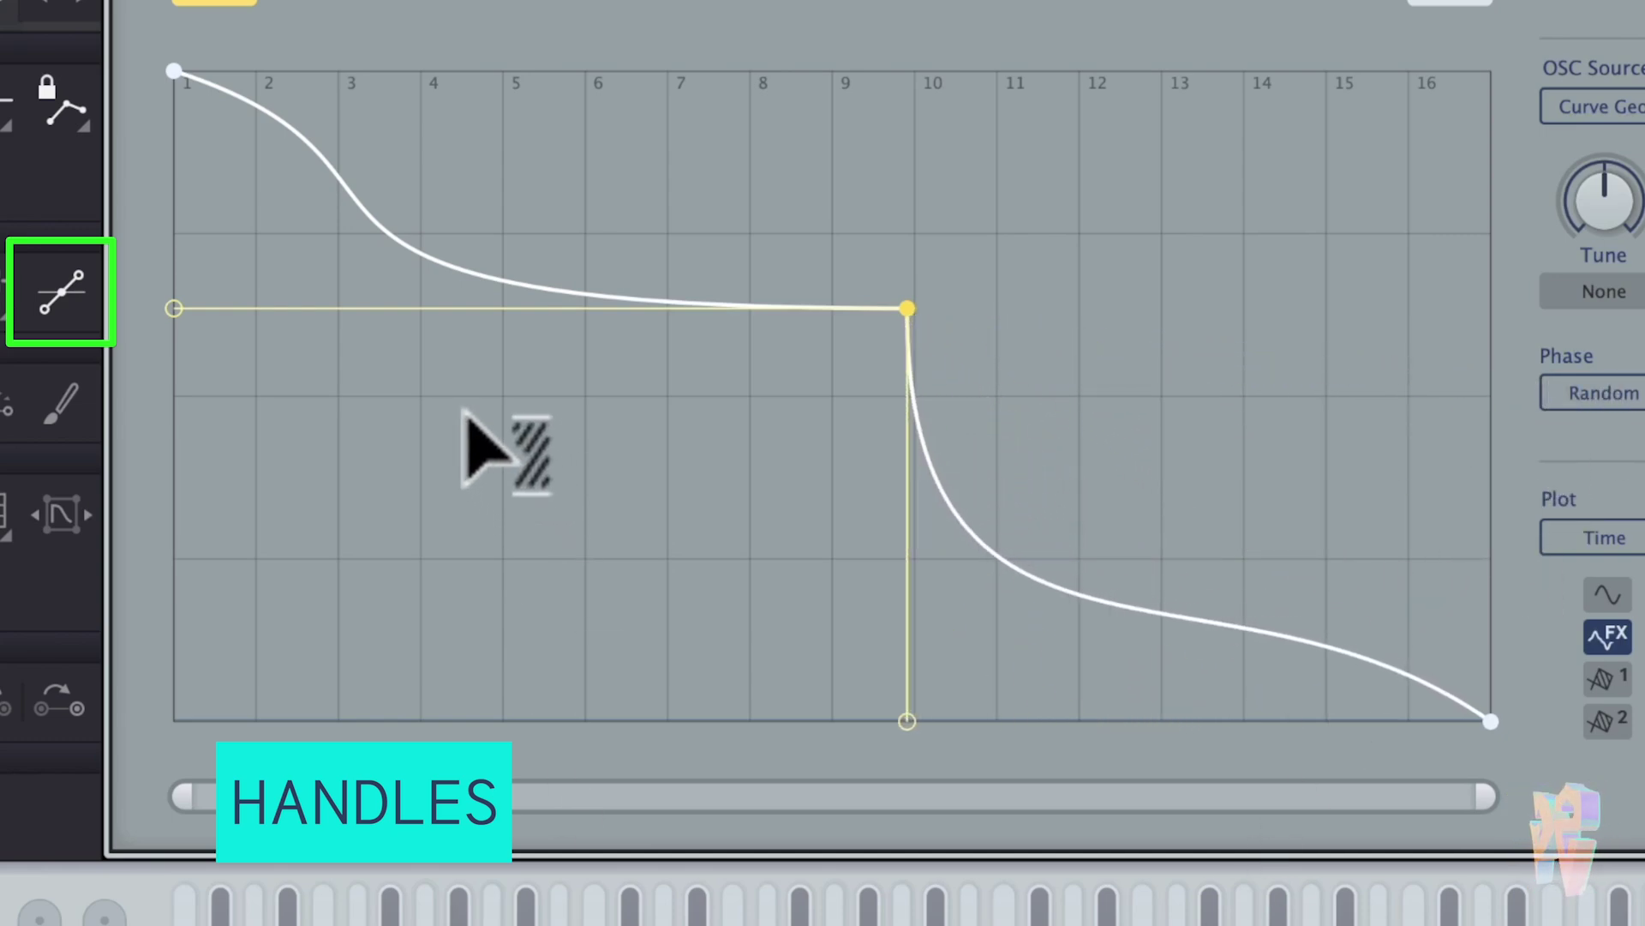
left_click_drag(175, 308, 907, 70)
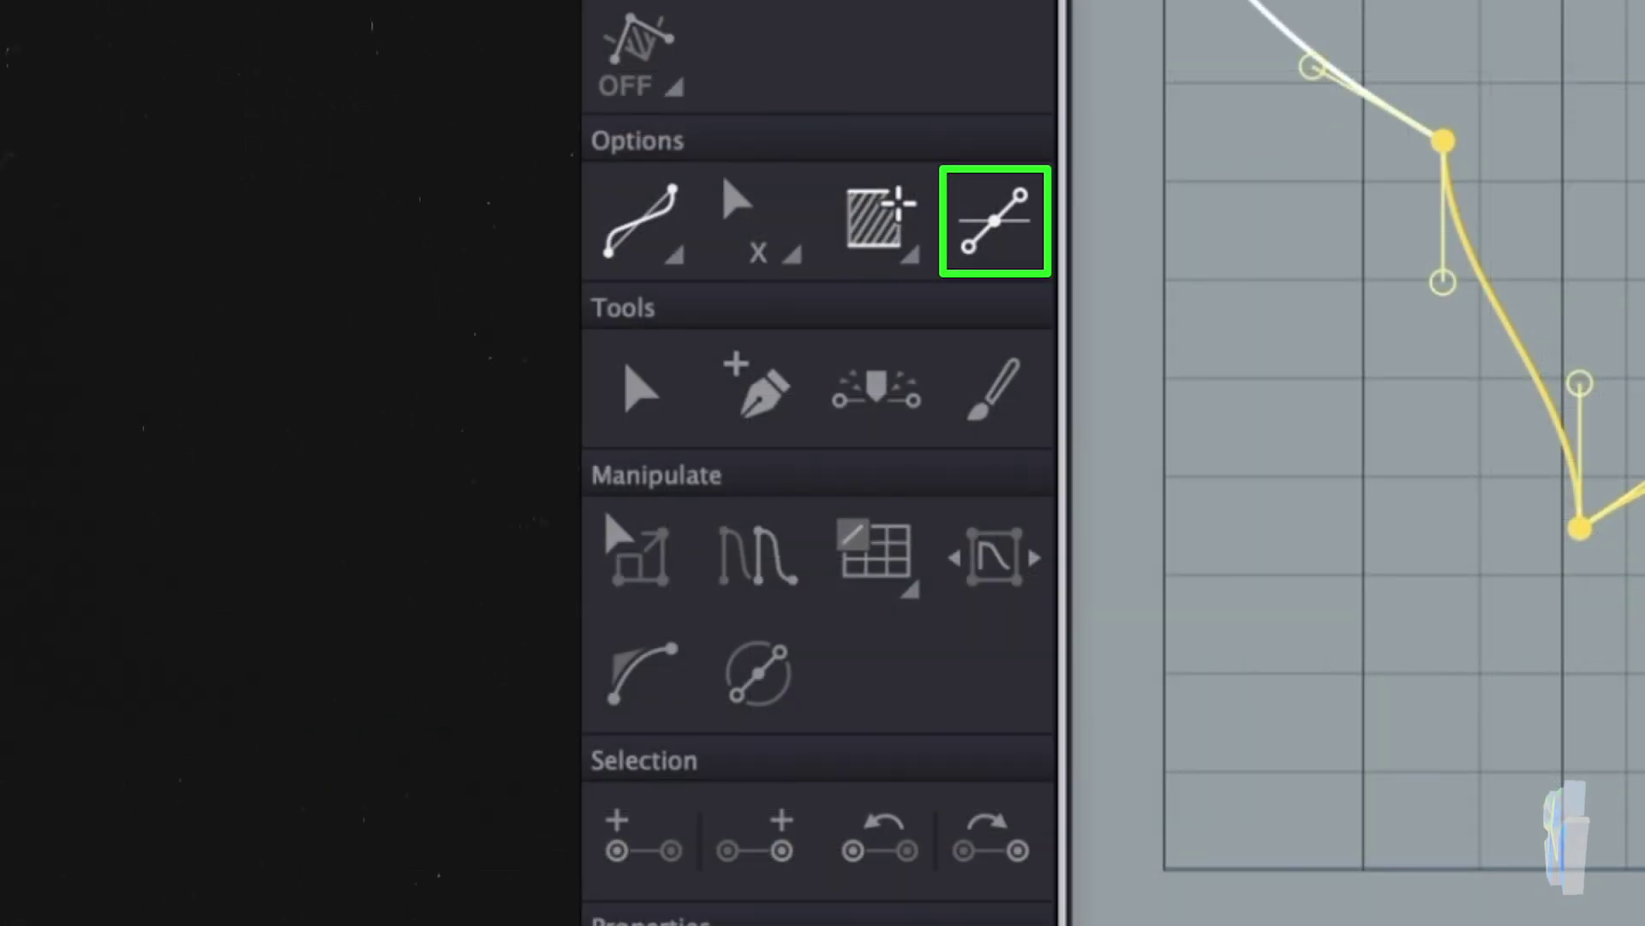
left_click(1603, 502)
Add three points to the curve, forming a V in the first segment, then split one point into two joined points.
left_click(644, 388)
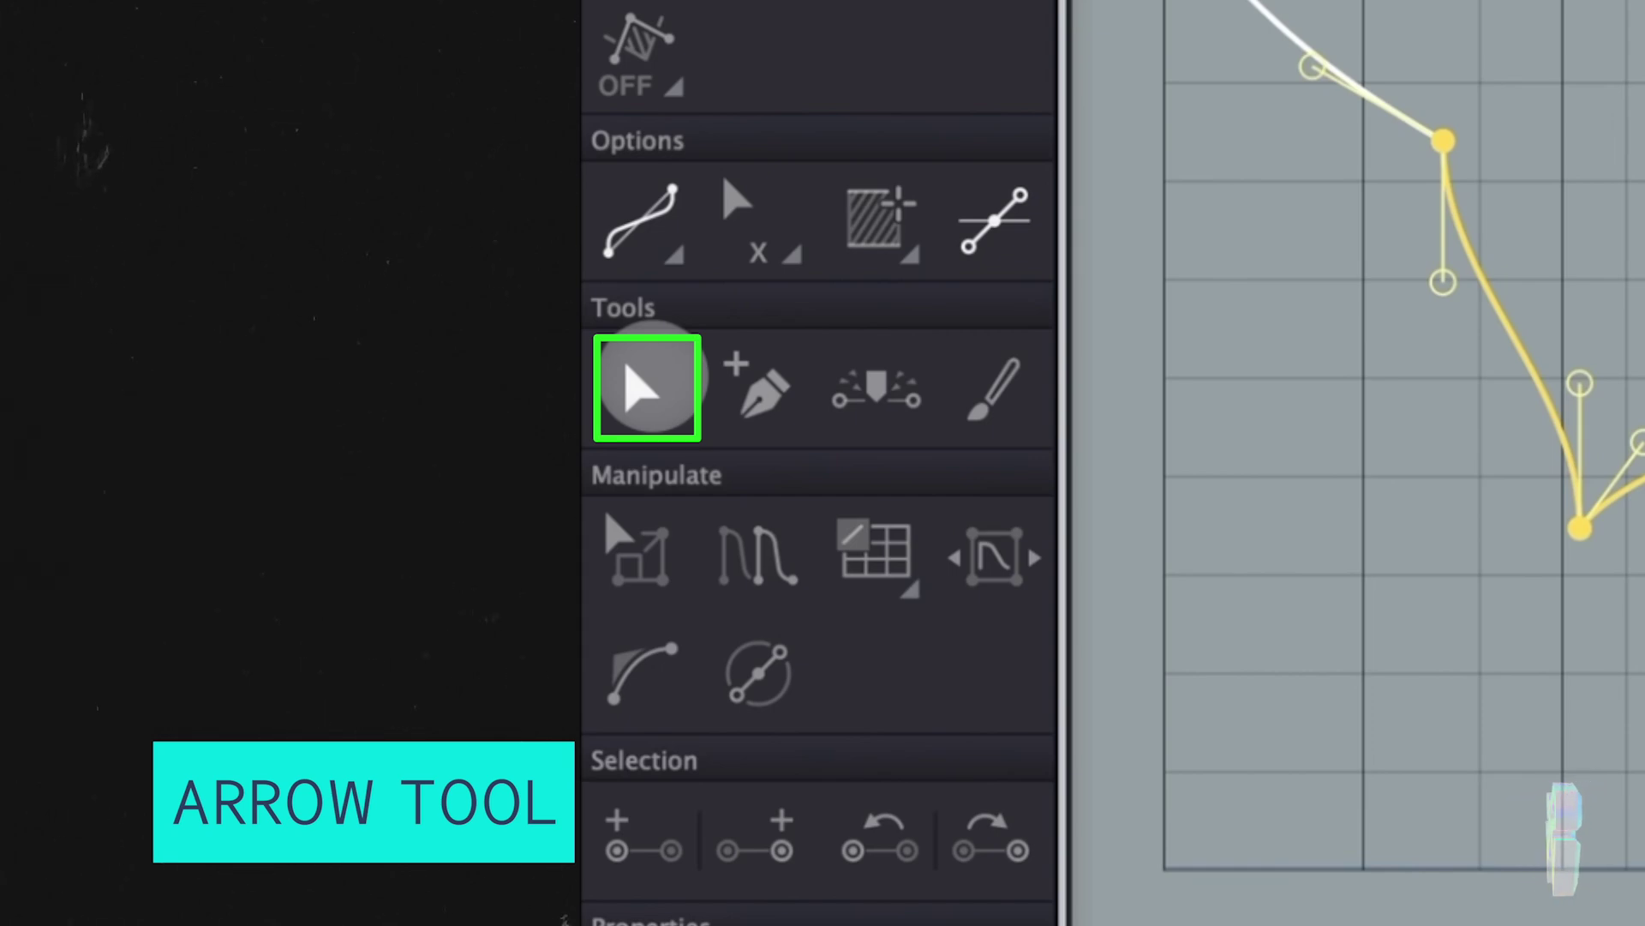
left_click(1521, 304)
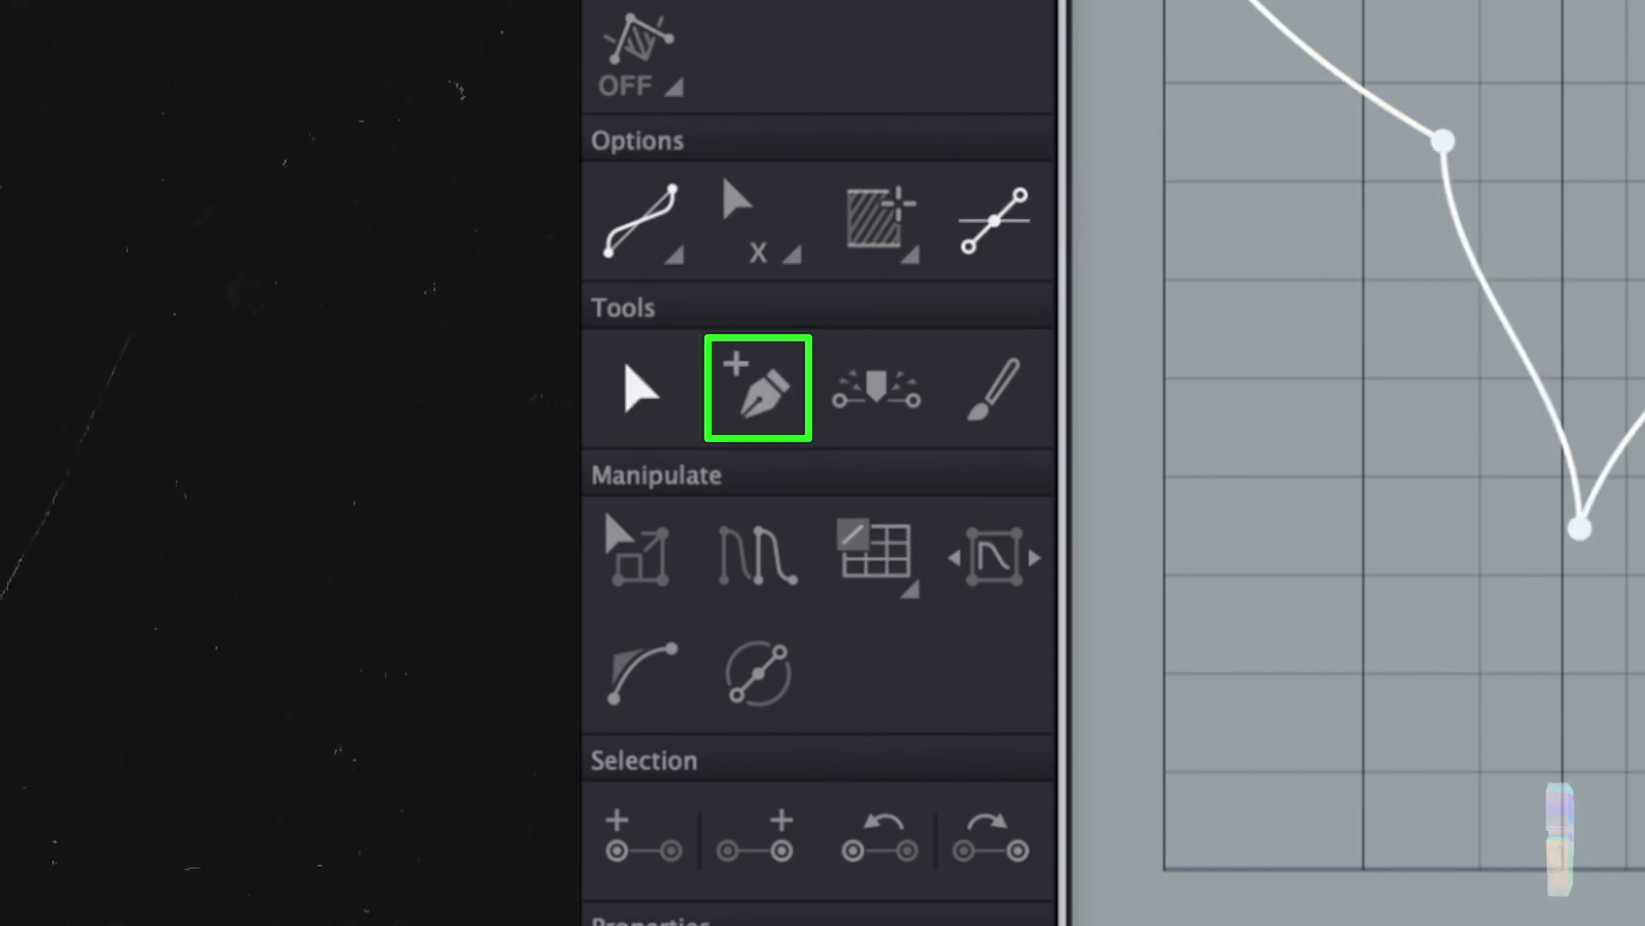
left_click(755, 386)
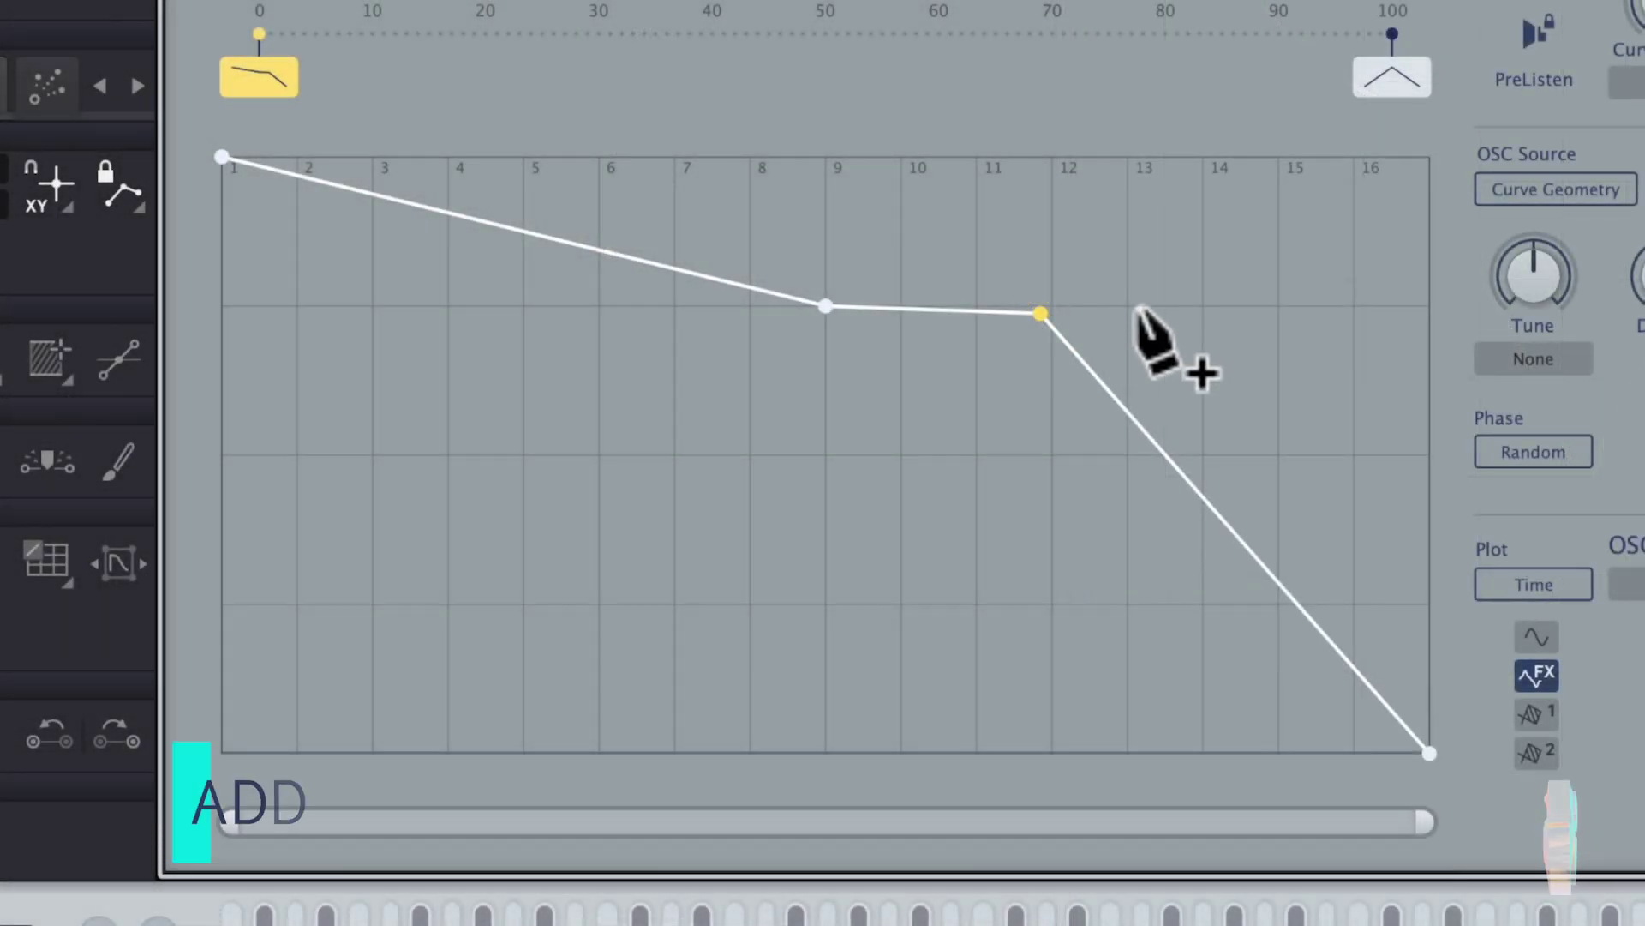
left_click(1192, 307)
left_click(833, 521)
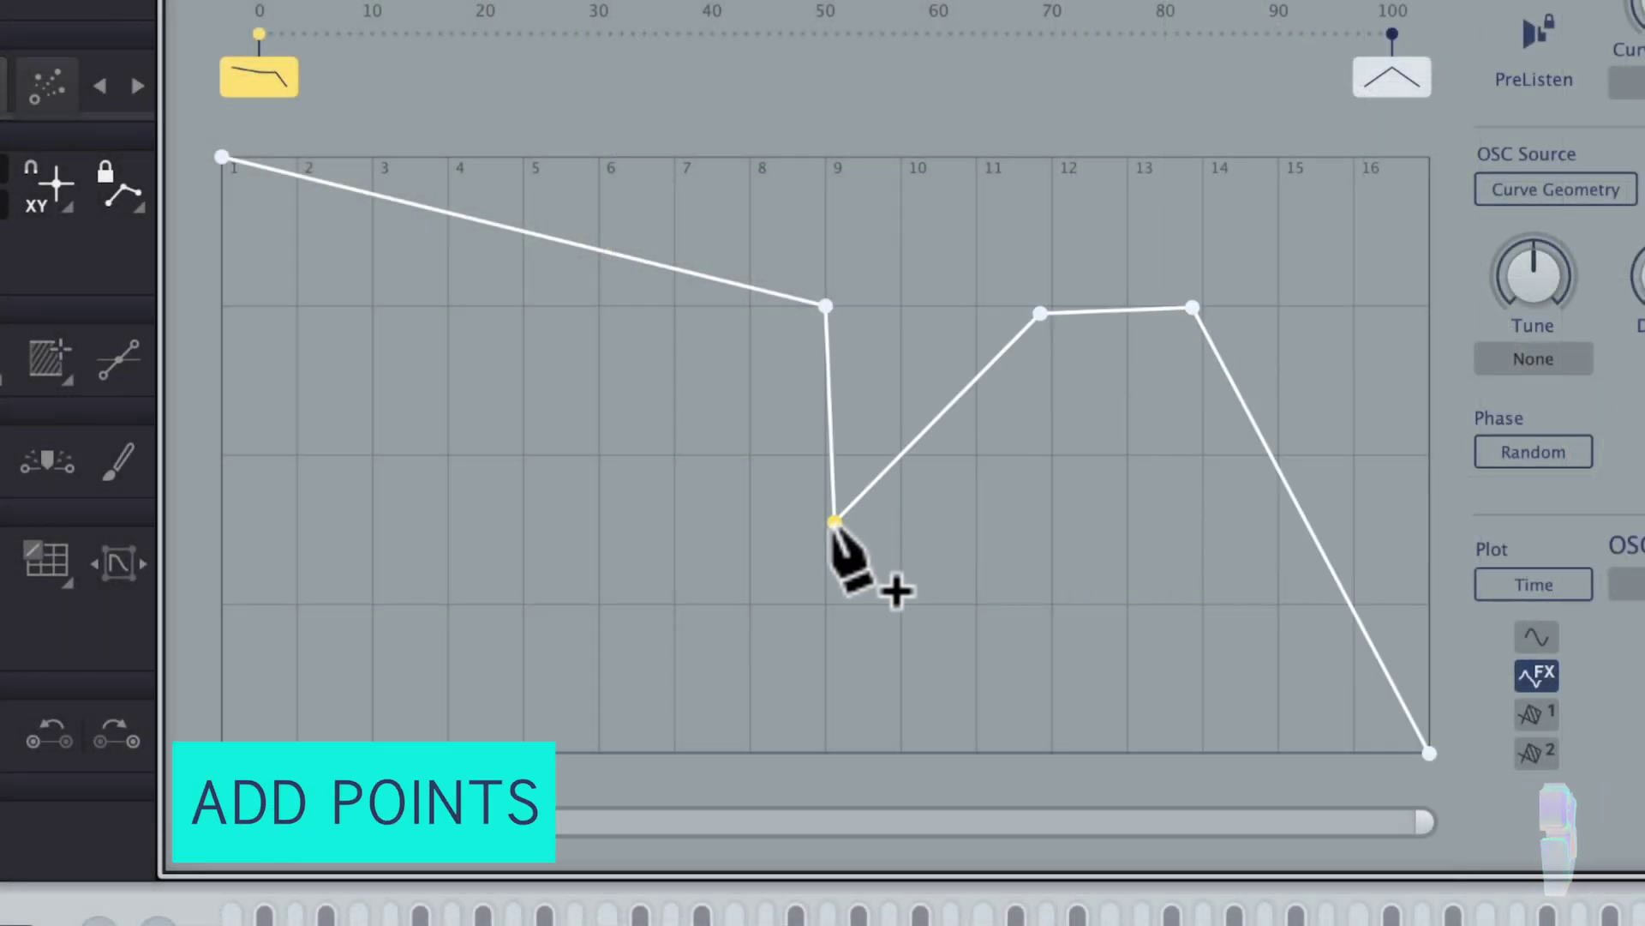
left_click(580, 545)
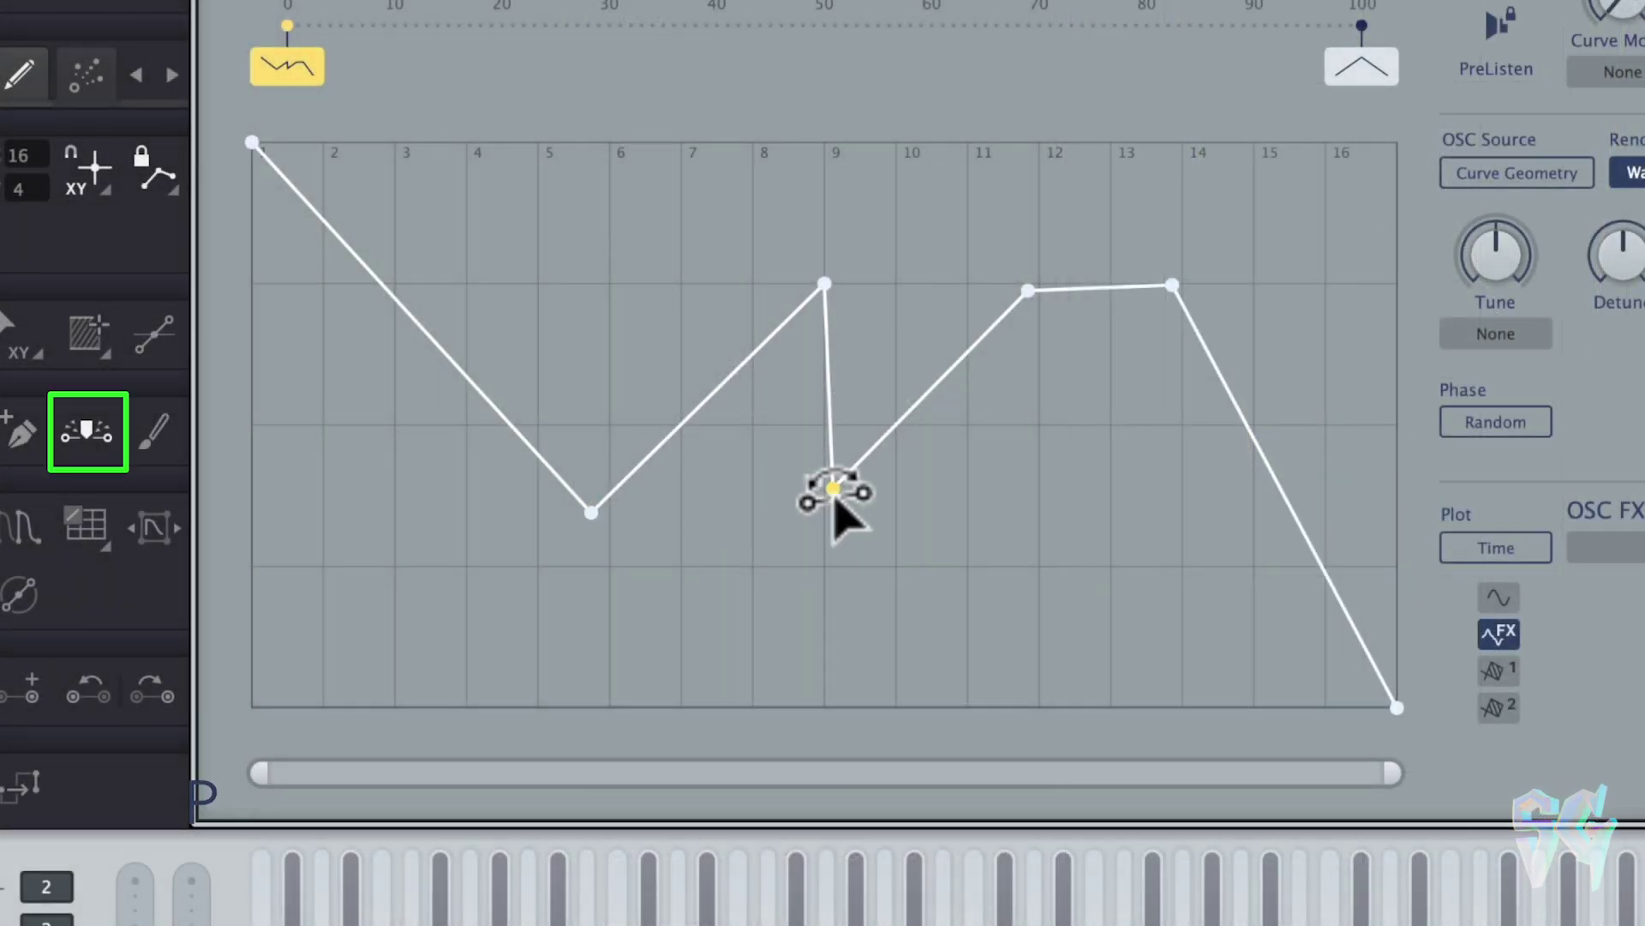
mouse_move(833, 498)
left_mouse_down()
mouse_move(898, 495)
mouse_move(918, 1)
left_mouse_up()
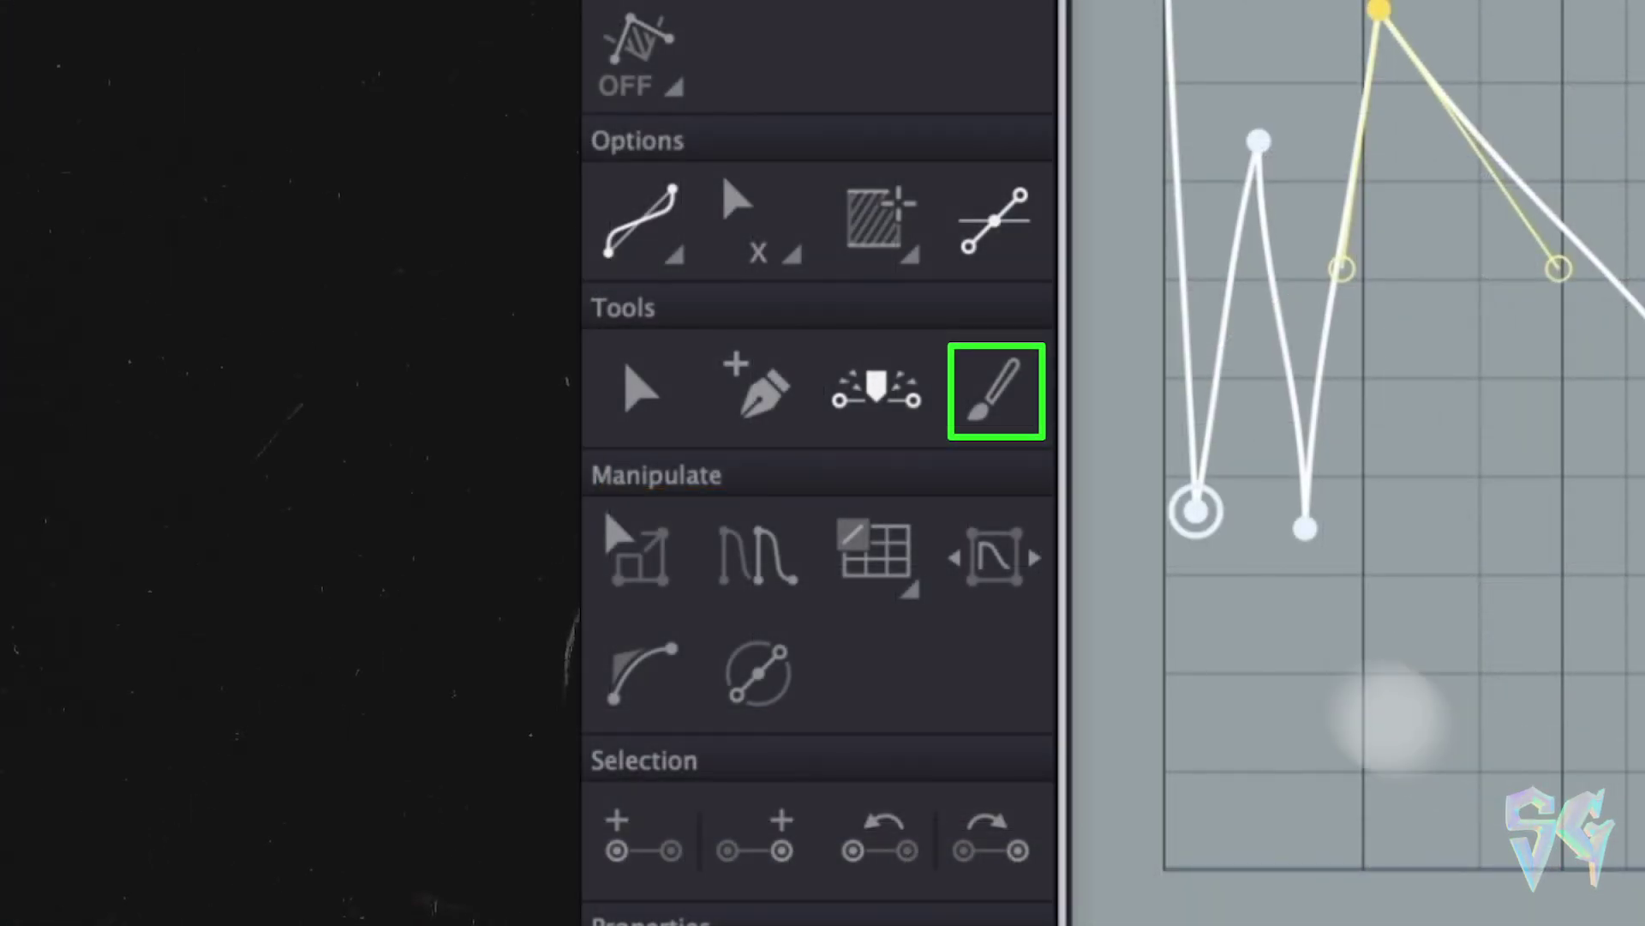
Paint a freehand run of points with the Brush from step 1 to about step 10.
left_click(998, 420)
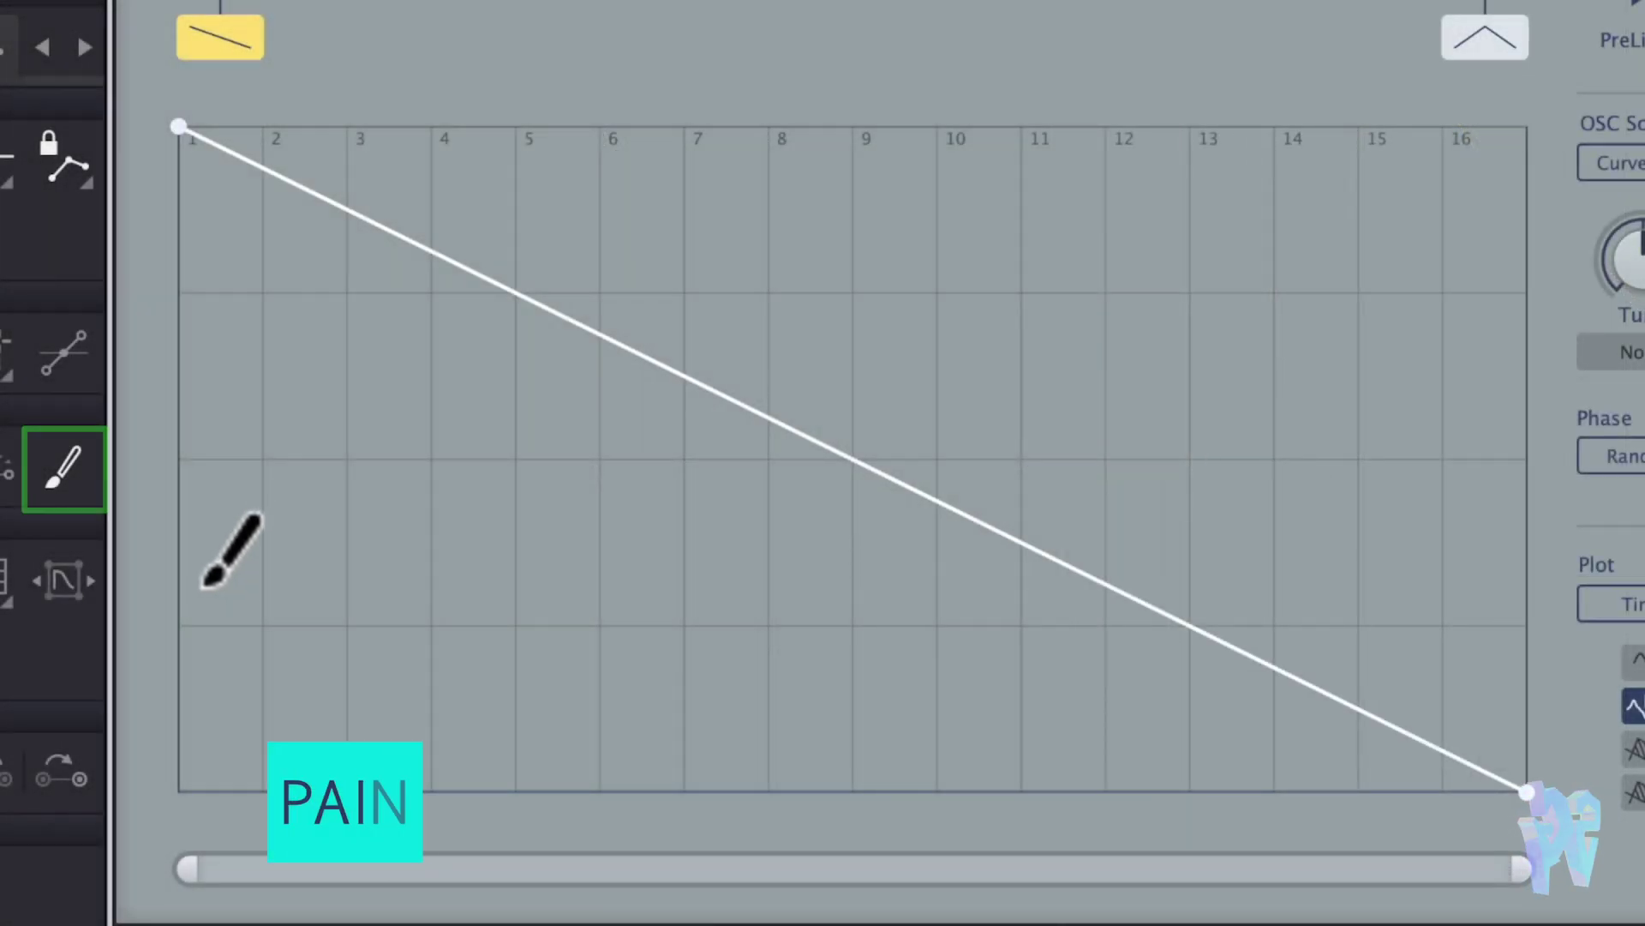
mouse_move(204, 585)
left_mouse_down()
mouse_move(436, 345)
mouse_move(535, 271)
mouse_move(587, 260)
mouse_move(747, 324)
mouse_move(863, 442)
mouse_move(957, 594)
mouse_move(1100, 679)
mouse_move(1271, 624)
mouse_move(1398, 514)
mouse_move(1465, 436)
mouse_move(1536, 297)
mouse_move(1527, 227)
left_mouse_up()
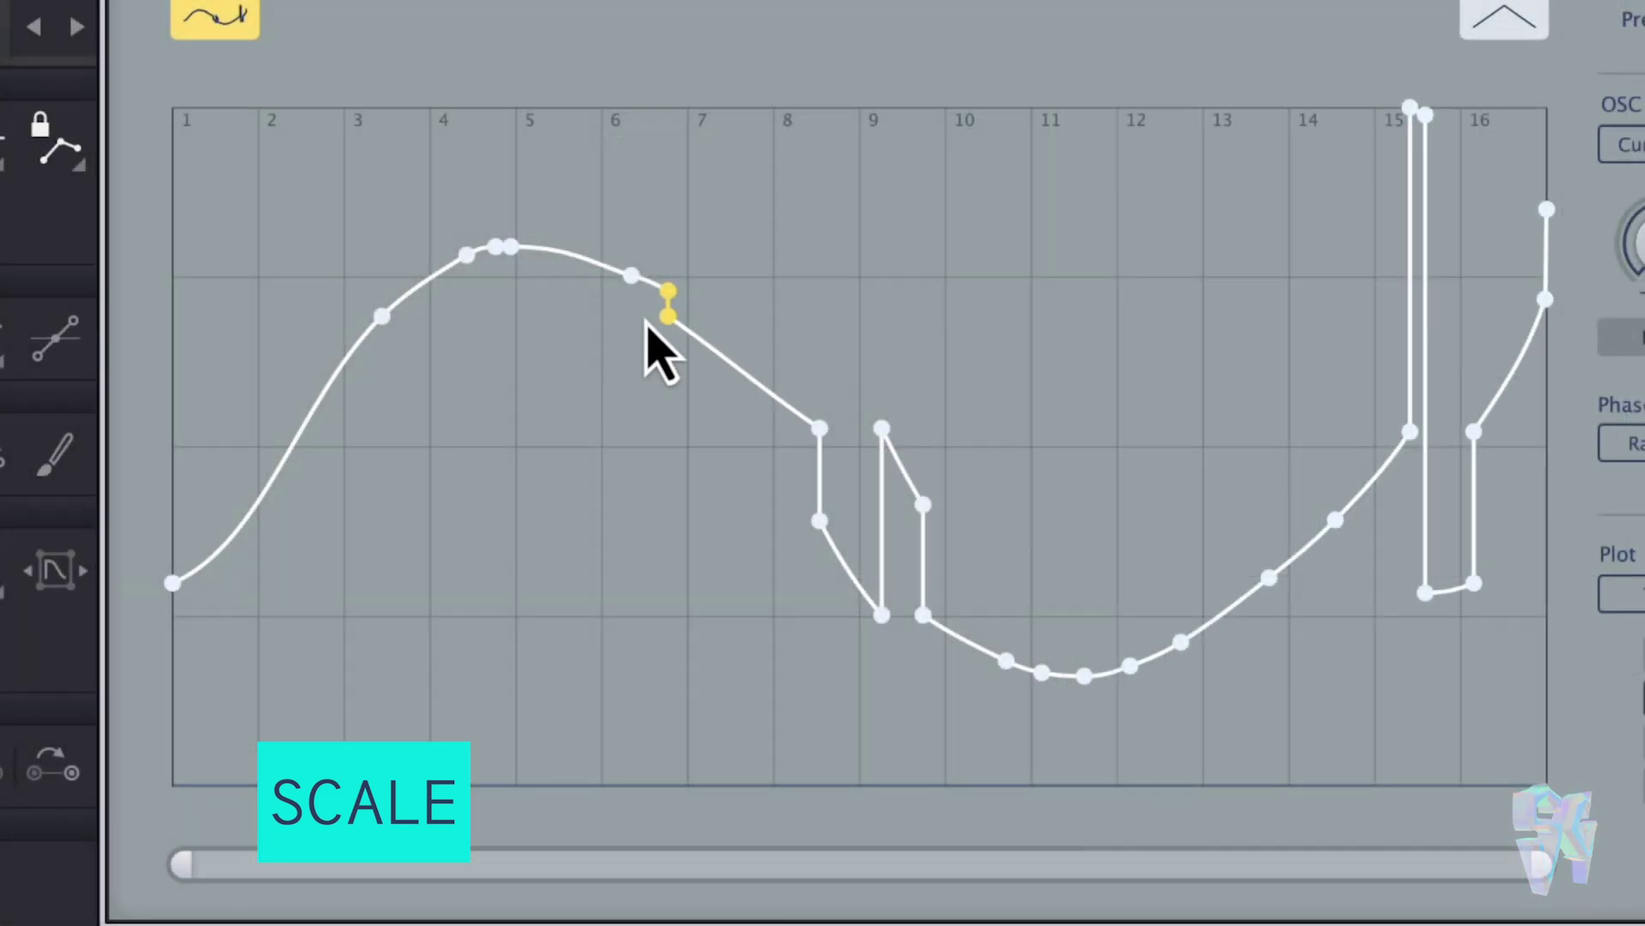
Scale a selected segment up and left, then compress the points near bars 15–16 downward.
left_click(716, 315, "shift")
left_click_drag(718, 318, 700, 285)
left_click(1496, 197)
left_click_drag(1467, 172, 1488, 66)
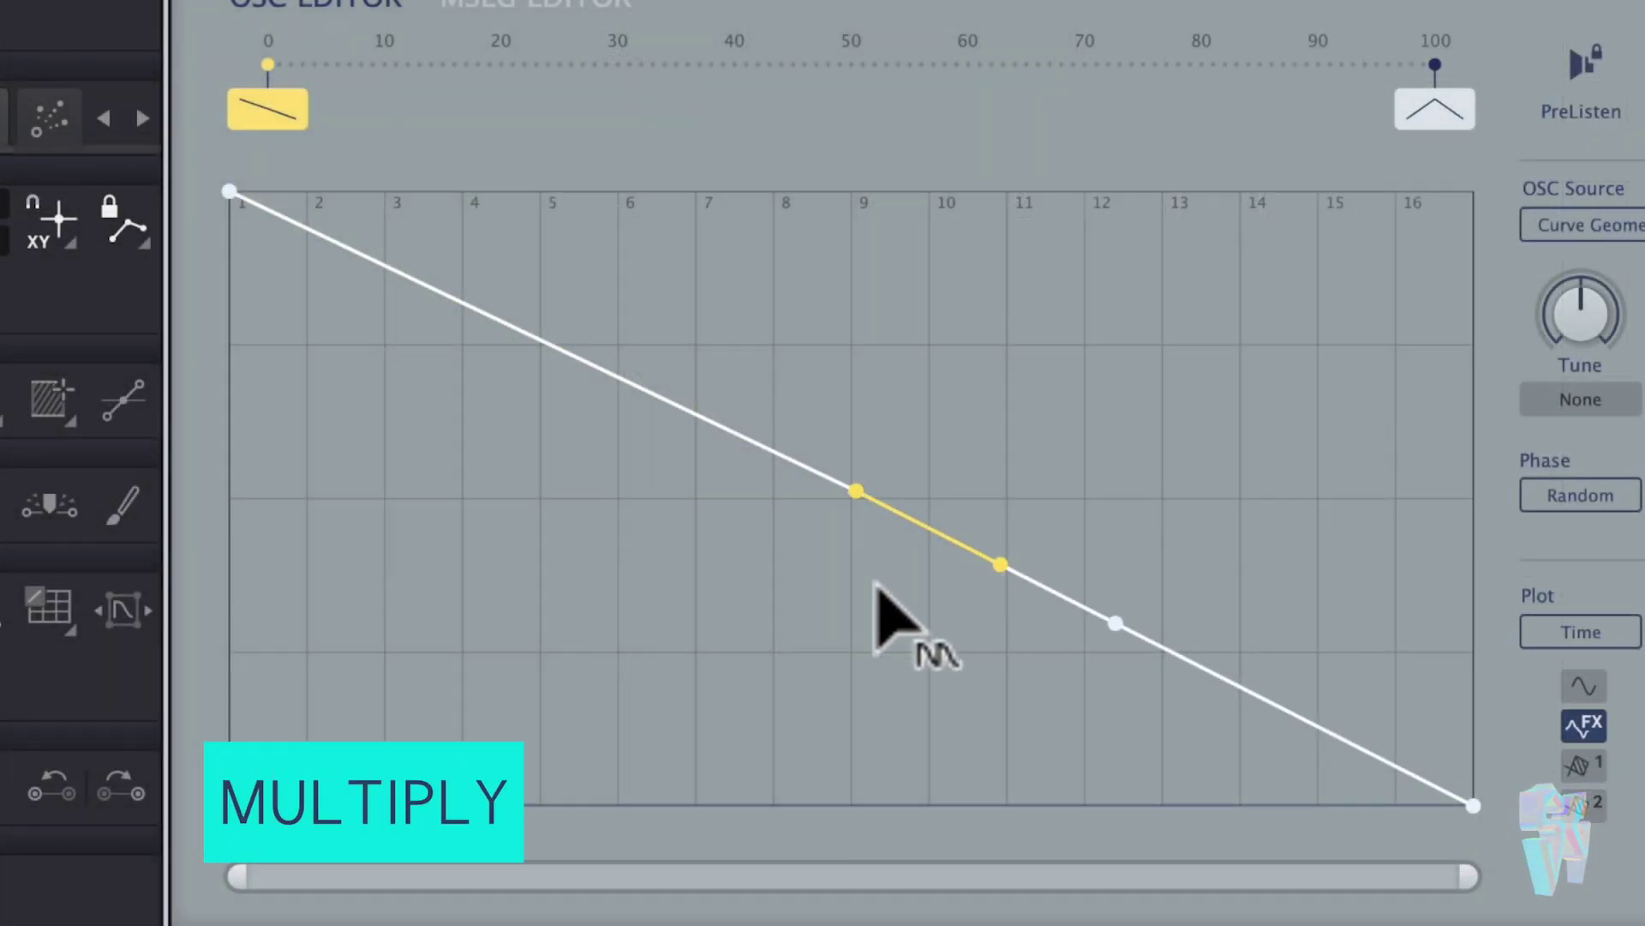
Multiply the segment between bars 11 and 12 into sawtooth repeats along the line's tail.
left_click_drag(892, 624, 963, 558)
left_click(1054, 589)
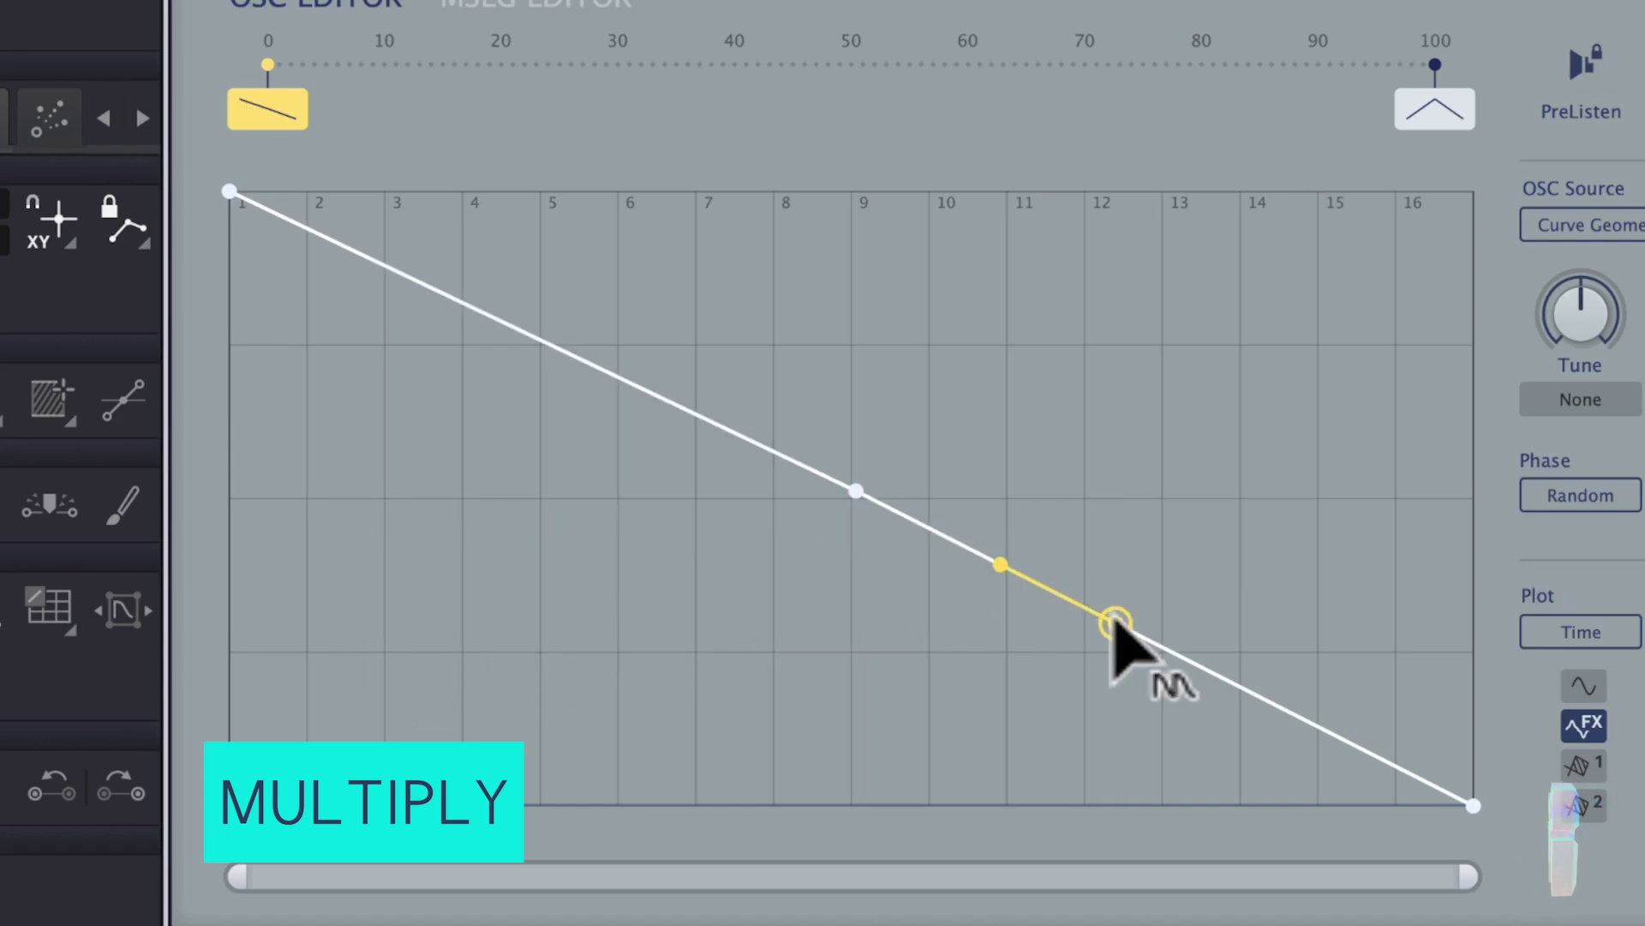
left_click_drag(1270, 564, 1198, 614)
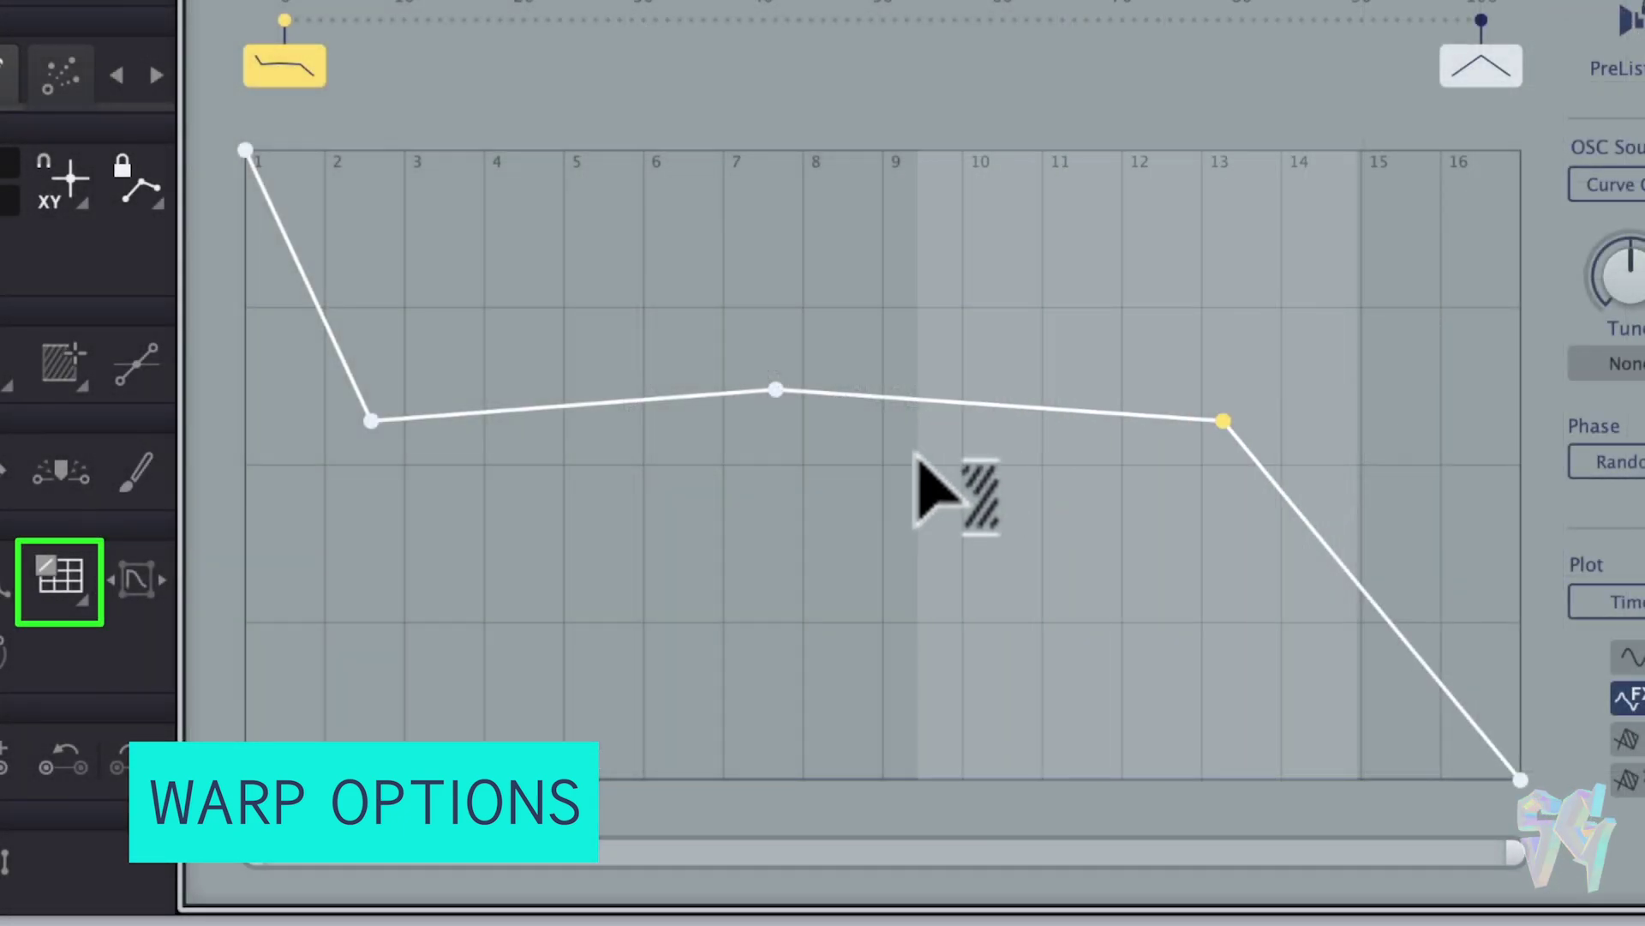
Warp the envelope by pulling a node, then switch to WarpExpo and warp the curve left over columns 1–10.
left_click_drag(1226, 427, 1274, 464)
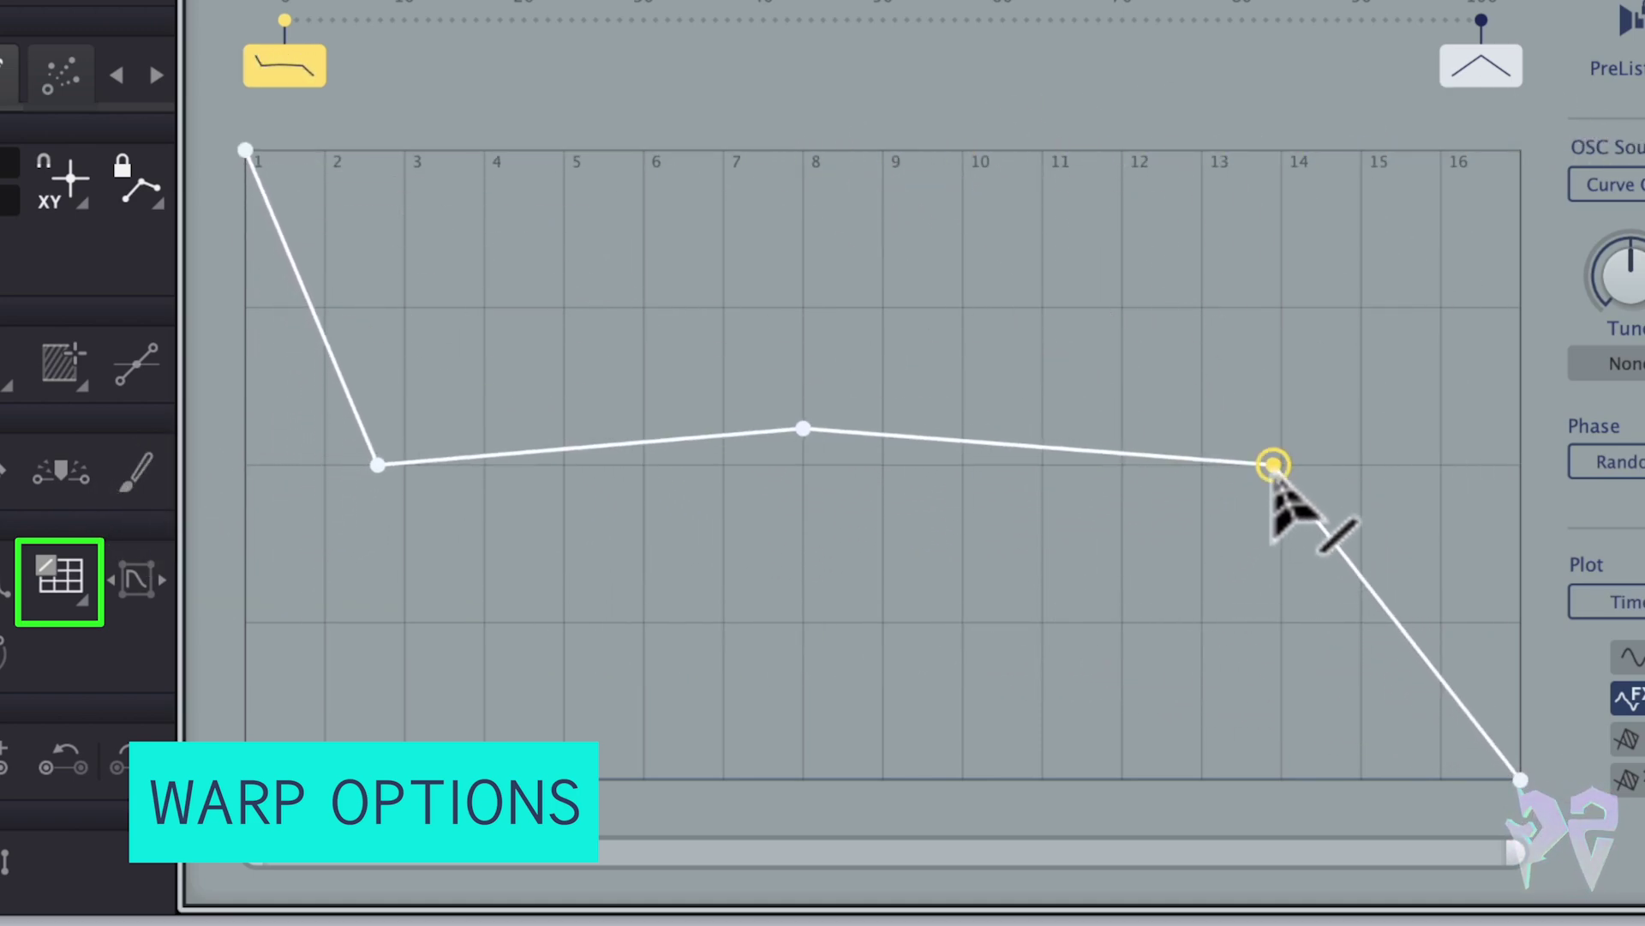
left_click(79, 589)
left_click(114, 641)
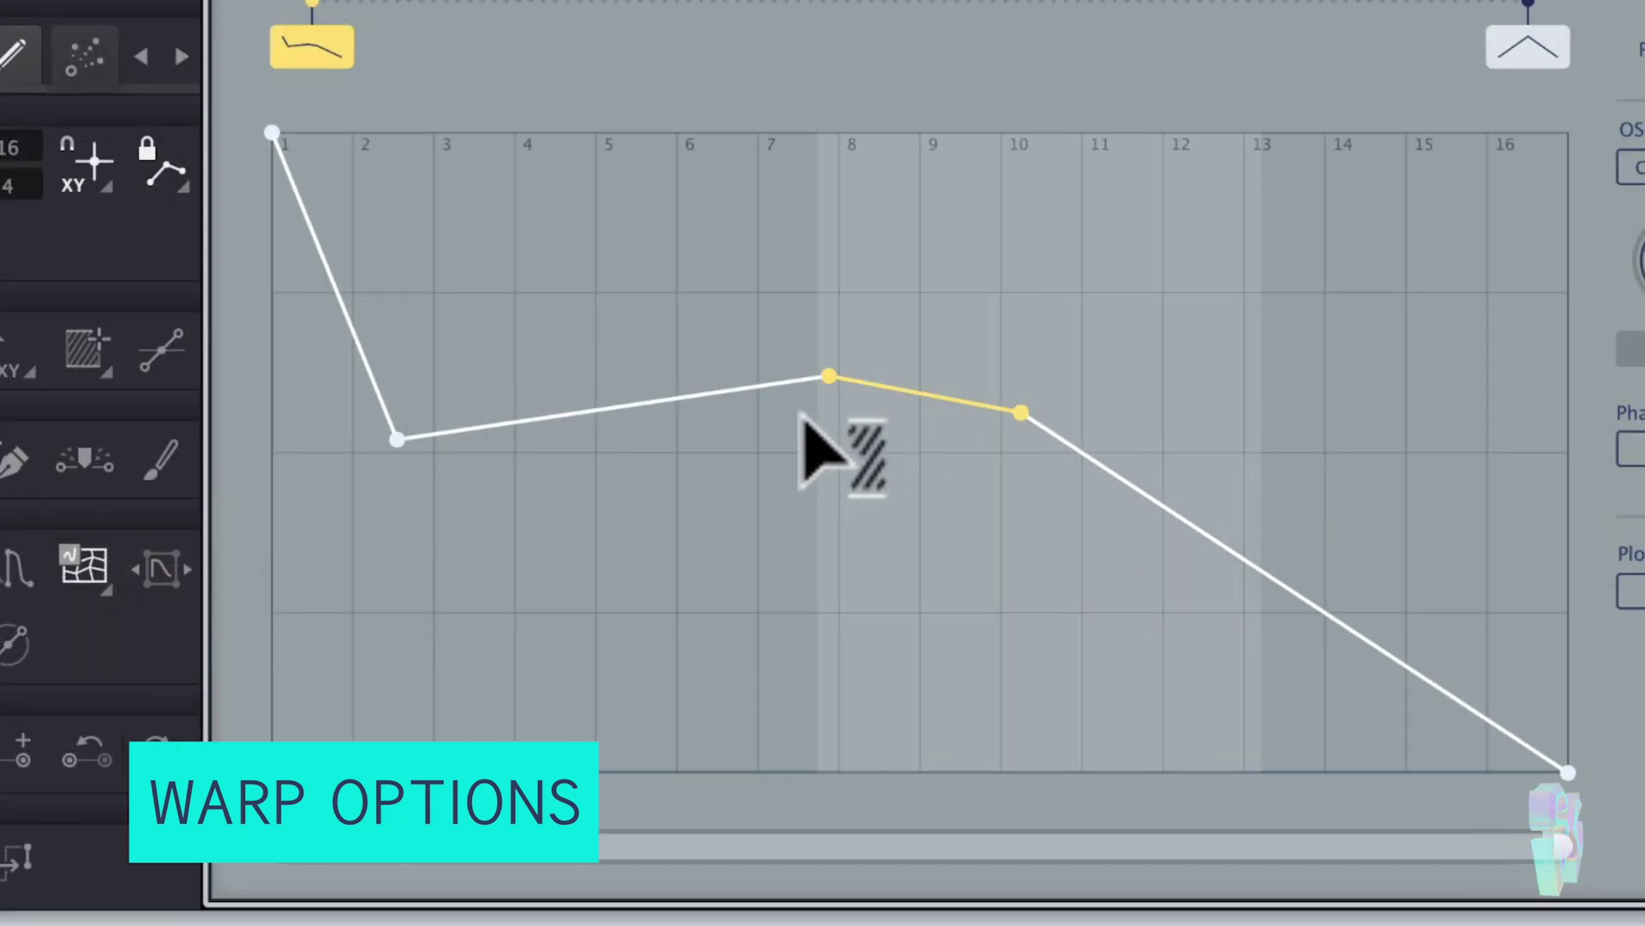
left_click_drag(828, 407, 233, 353)
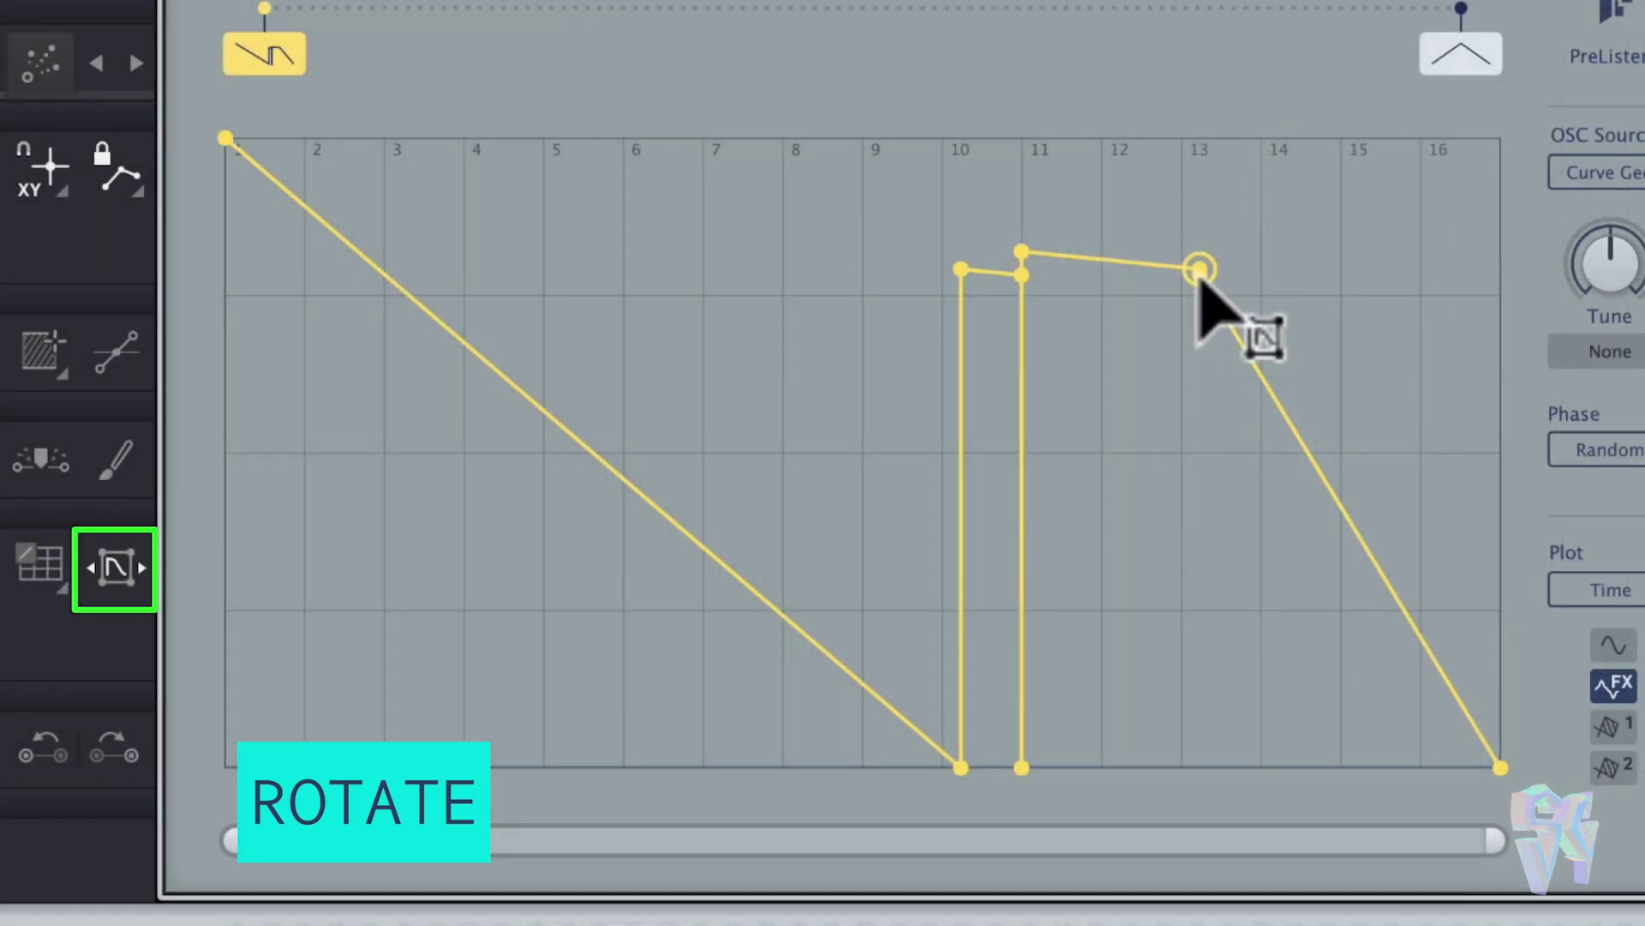
Rotate the curve left so it wraps around, then bend the straight line into an exponential curve.
left_click_drag(1200, 273, 0, 326)
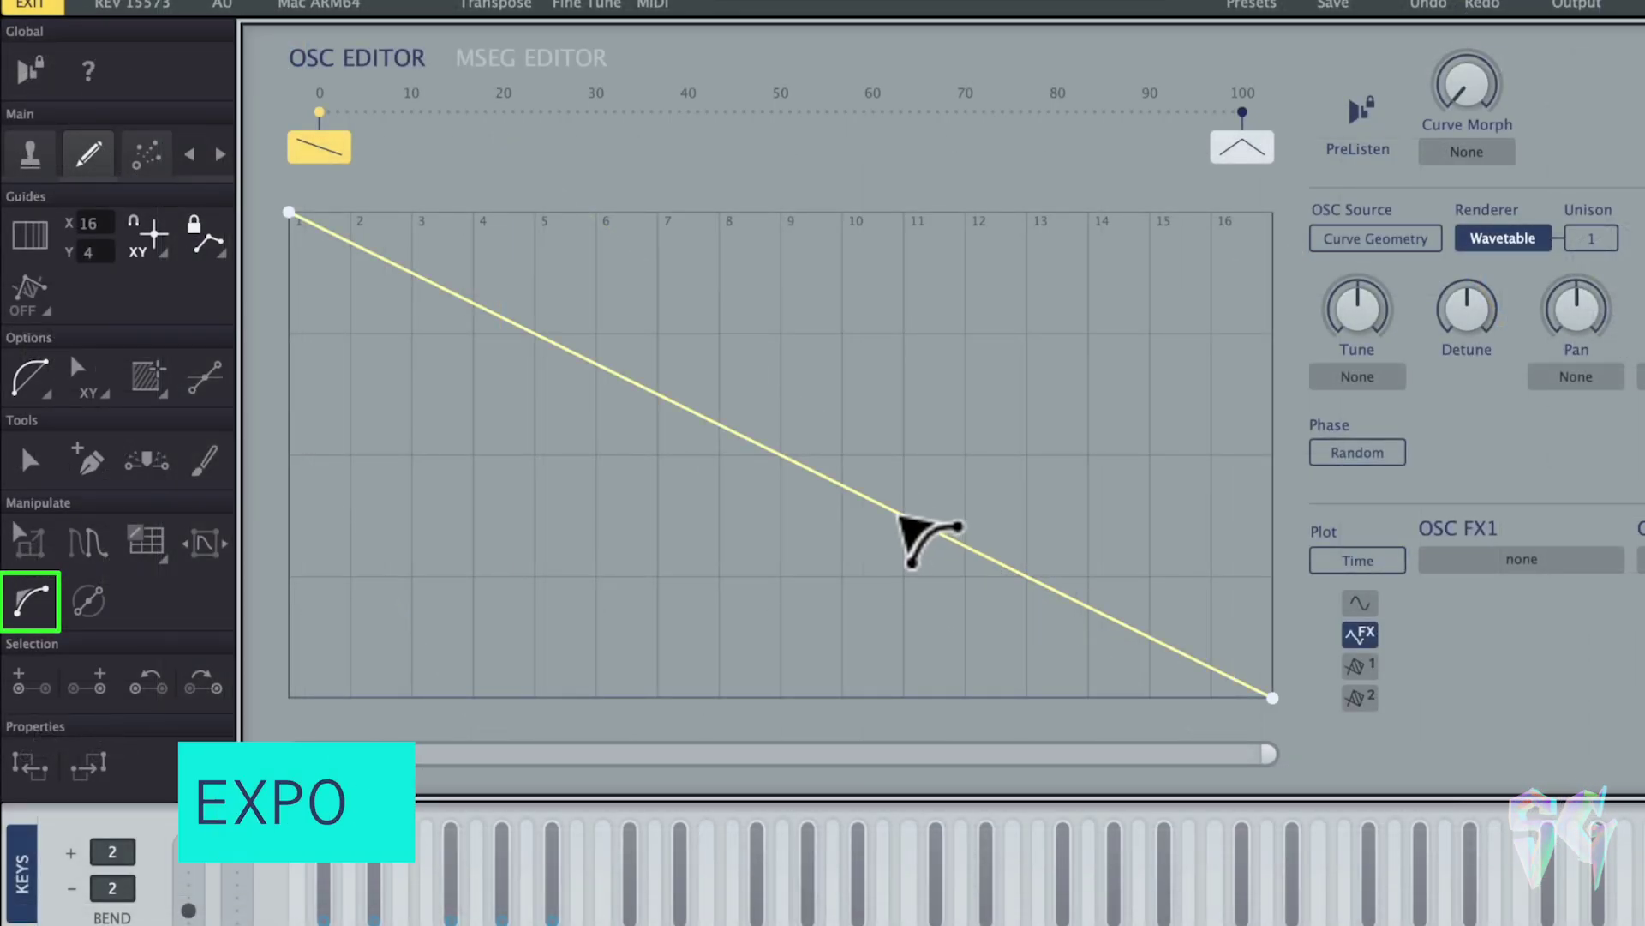
left_click_drag(904, 518, 883, 571)
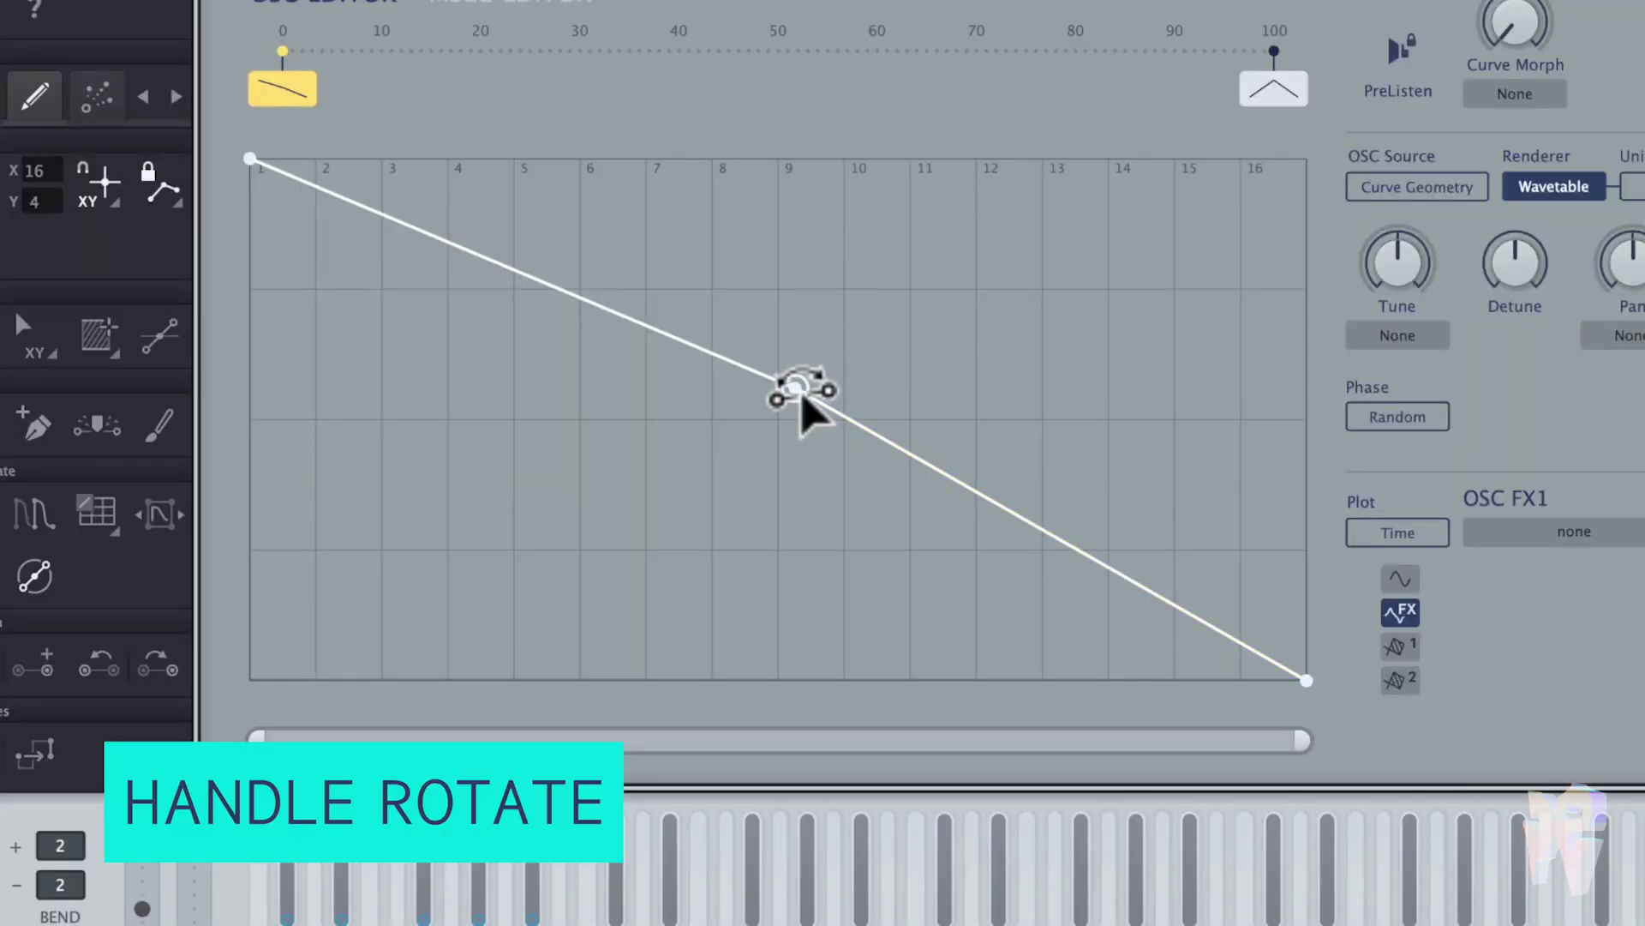
Rotate the selected midpoint's handles upward to turn the diagonal line into an S-curve.
left_click_drag(825, 370, 922, 5)
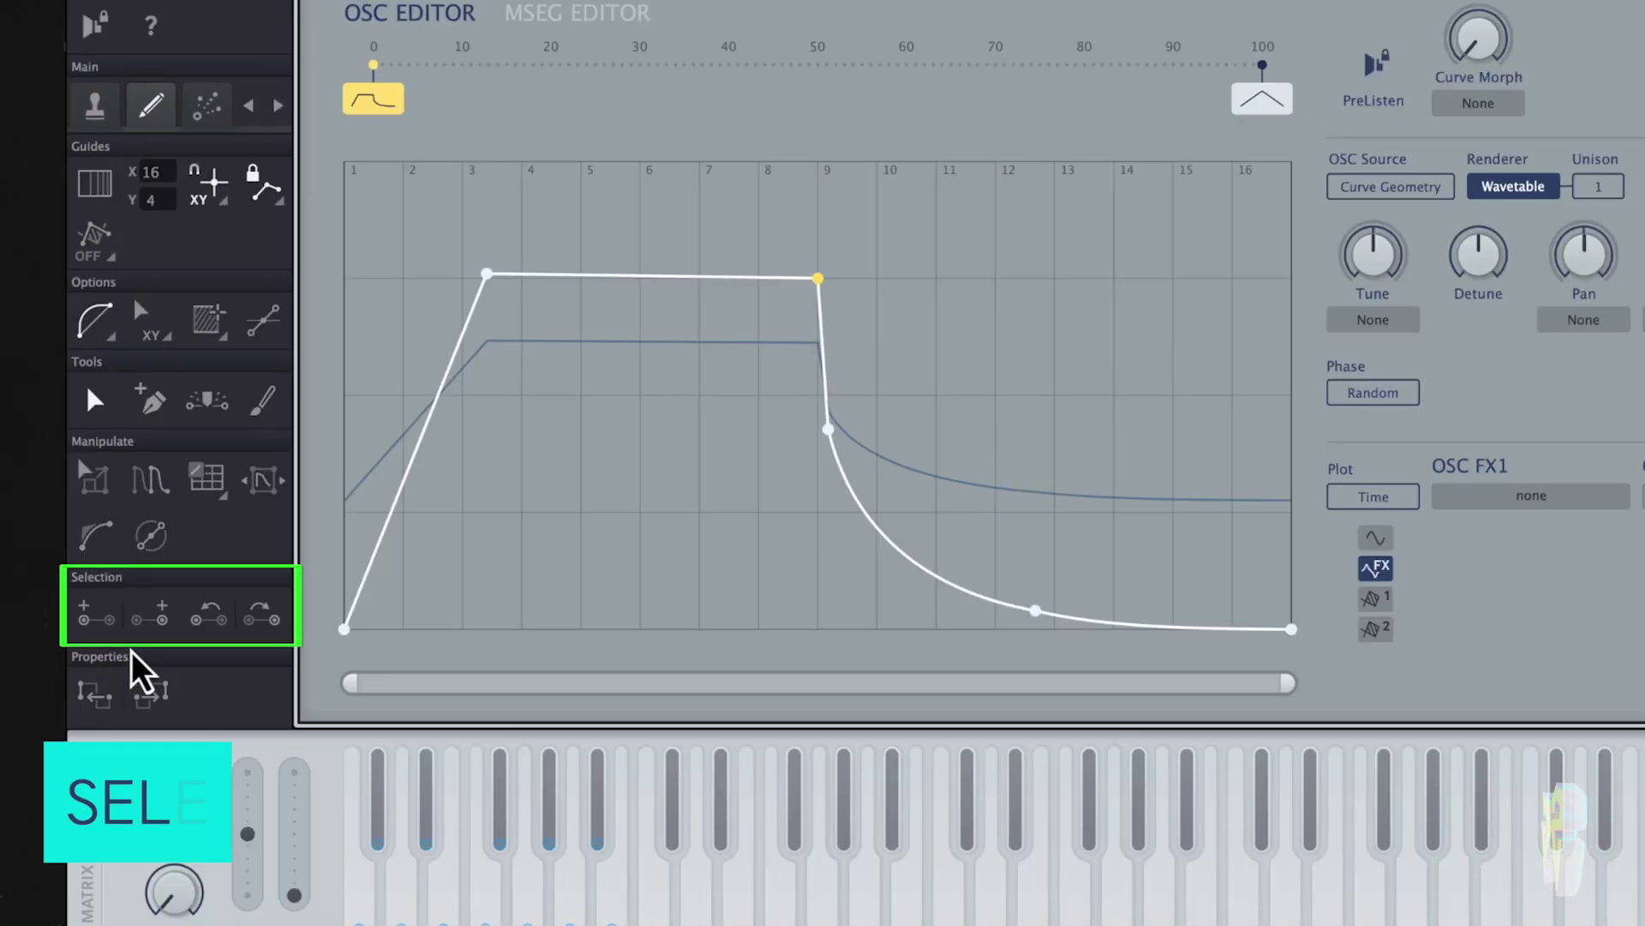
Extend the selection forward one segment and back to the first, then shrink it down to the last segment.
left_click(152, 615)
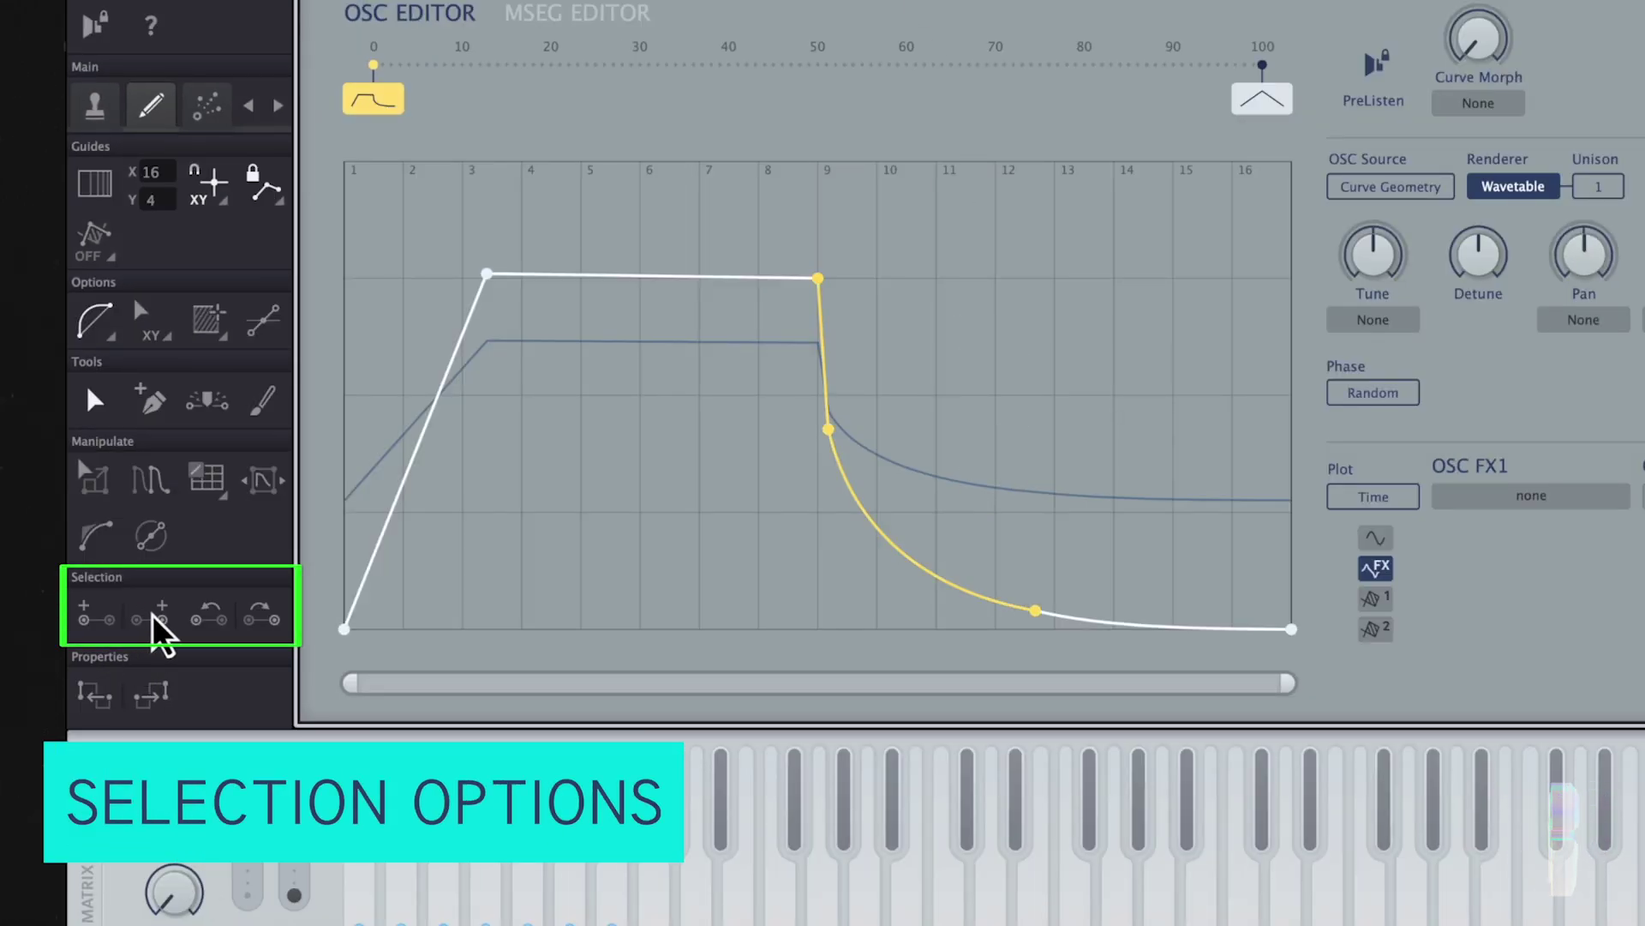
left_click(96, 617)
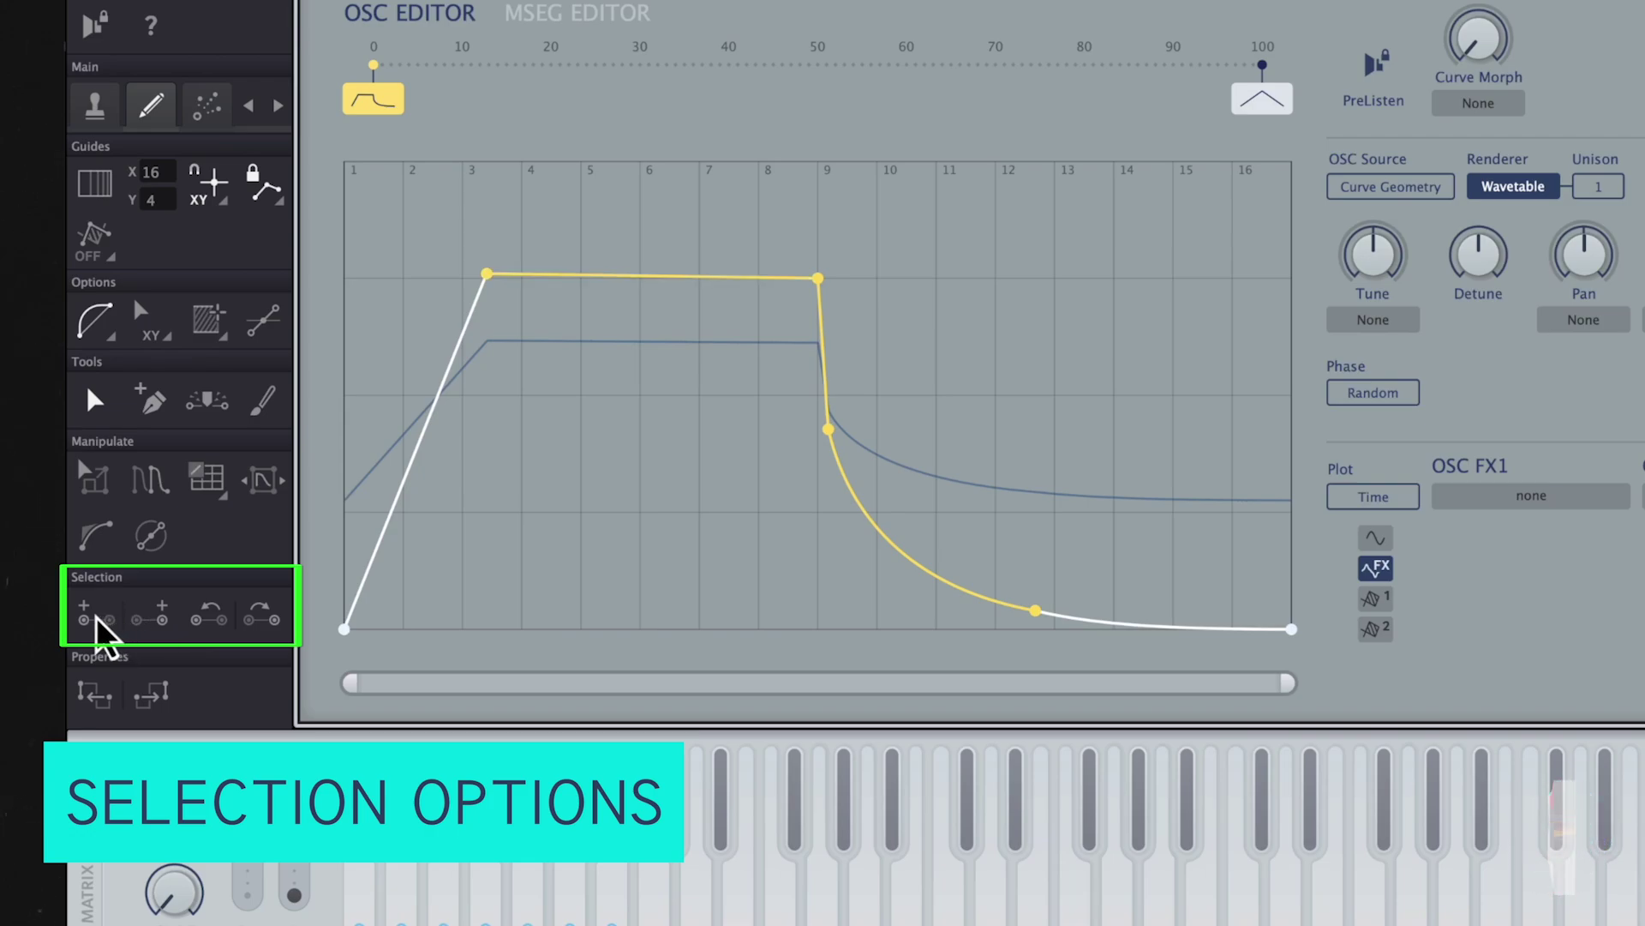
left_click(96, 618)
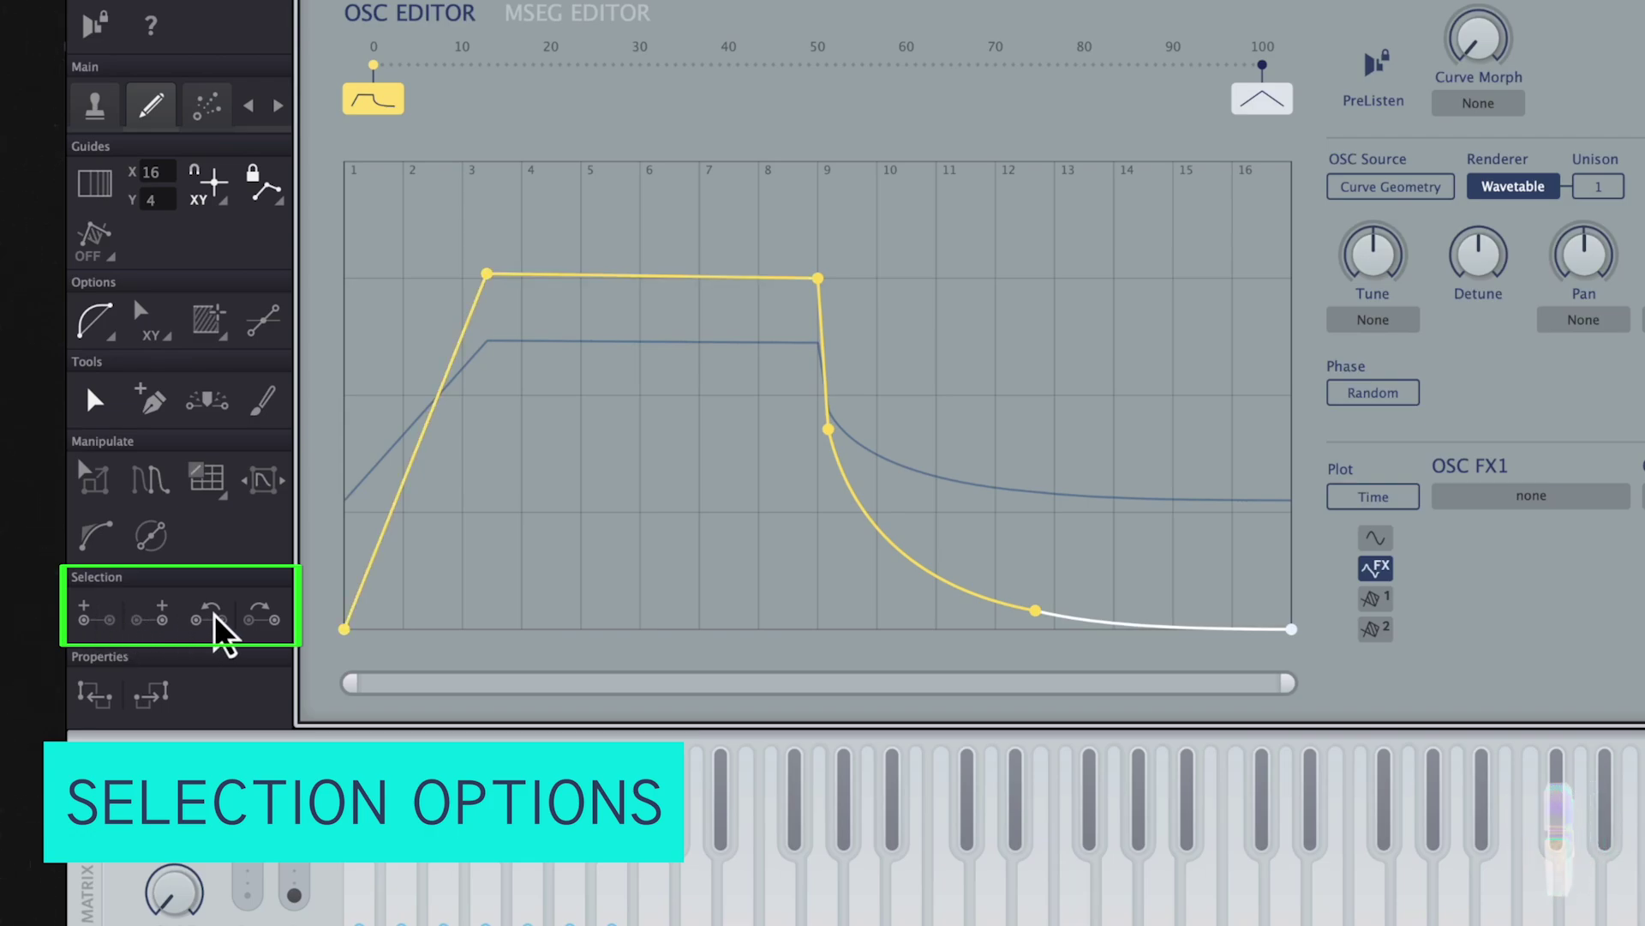
left_click(261, 618)
left_click(261, 619)
left_click(261, 619)
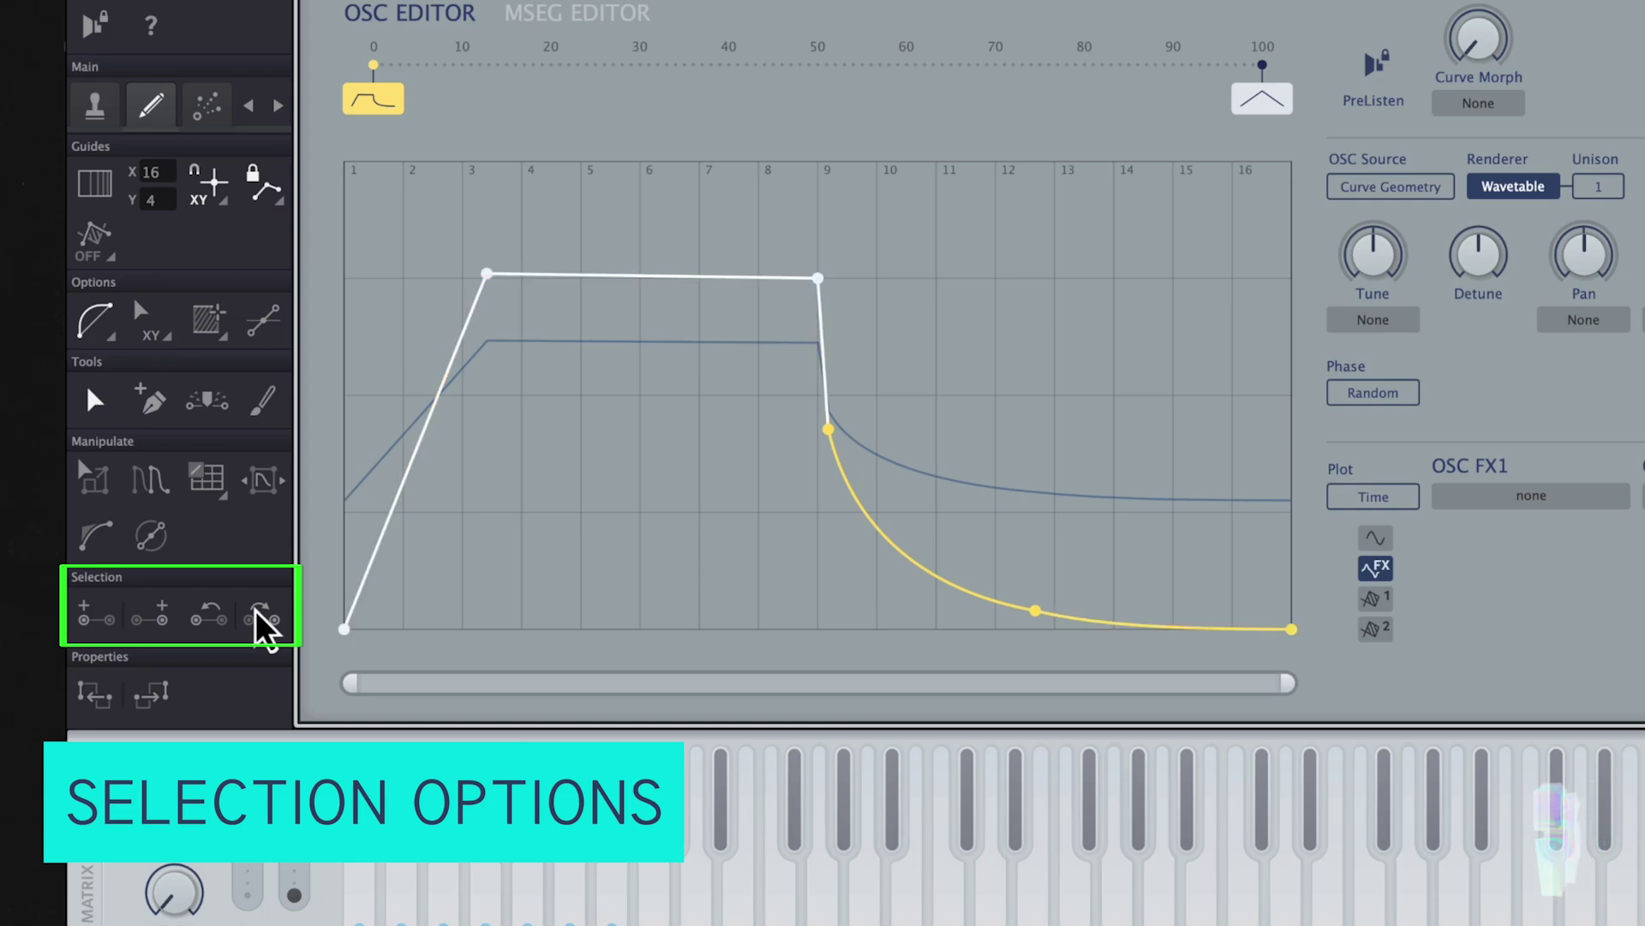
left_click(262, 618)
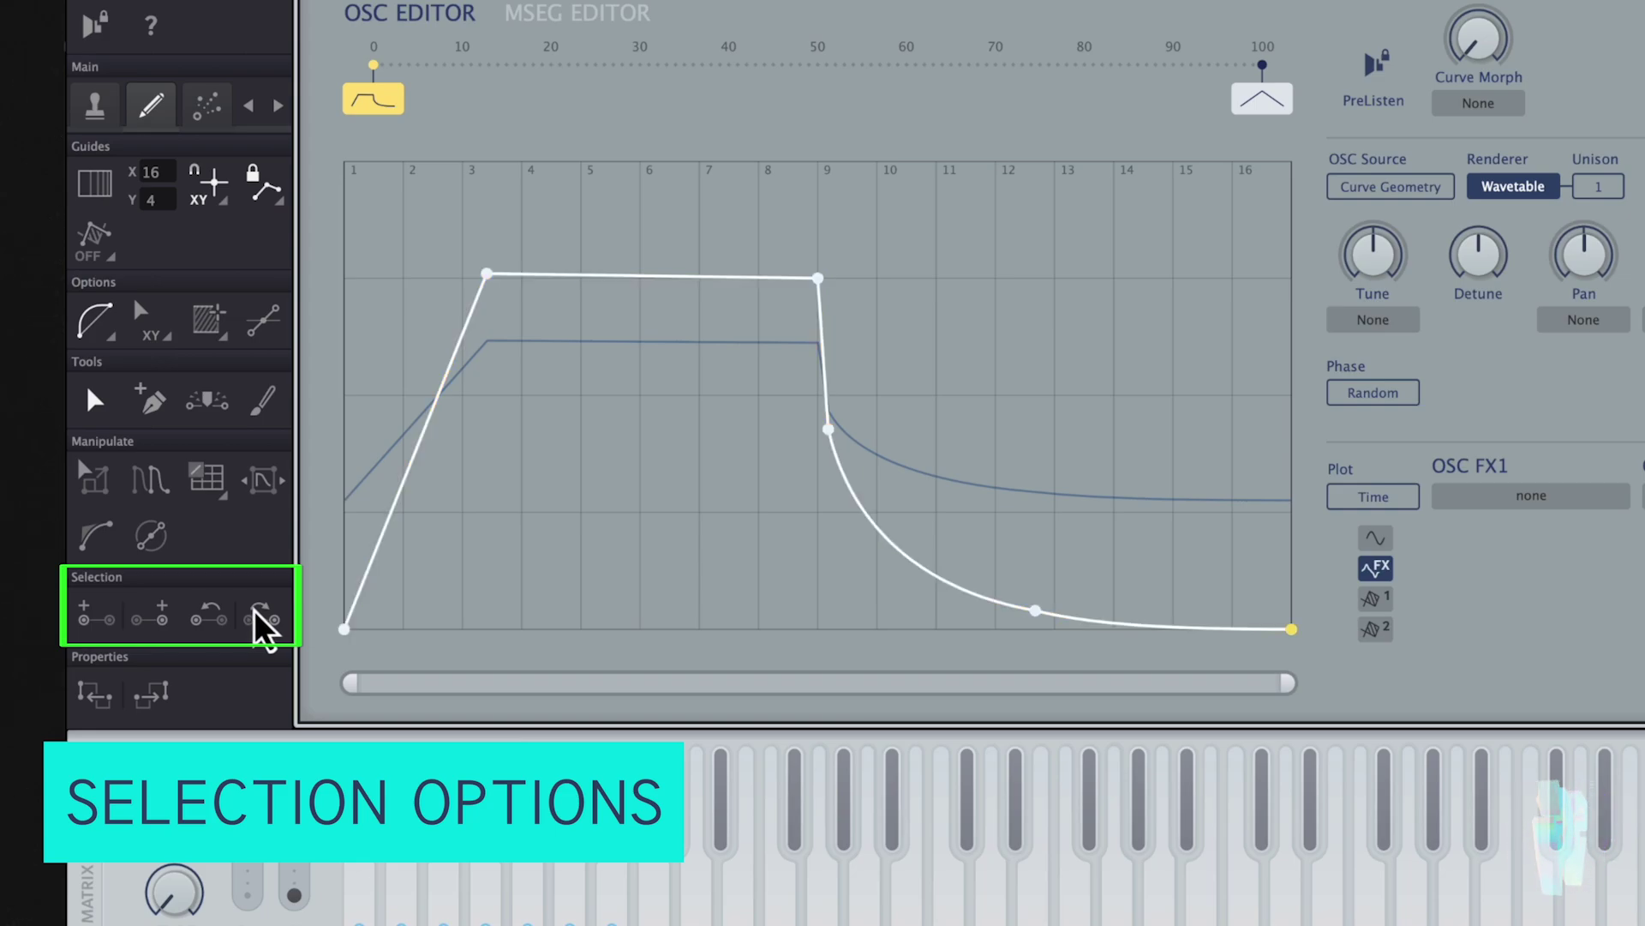
Step the selected point back to the curve's start, then extend the selection forward again.
left_click(220, 611)
left_click(220, 611)
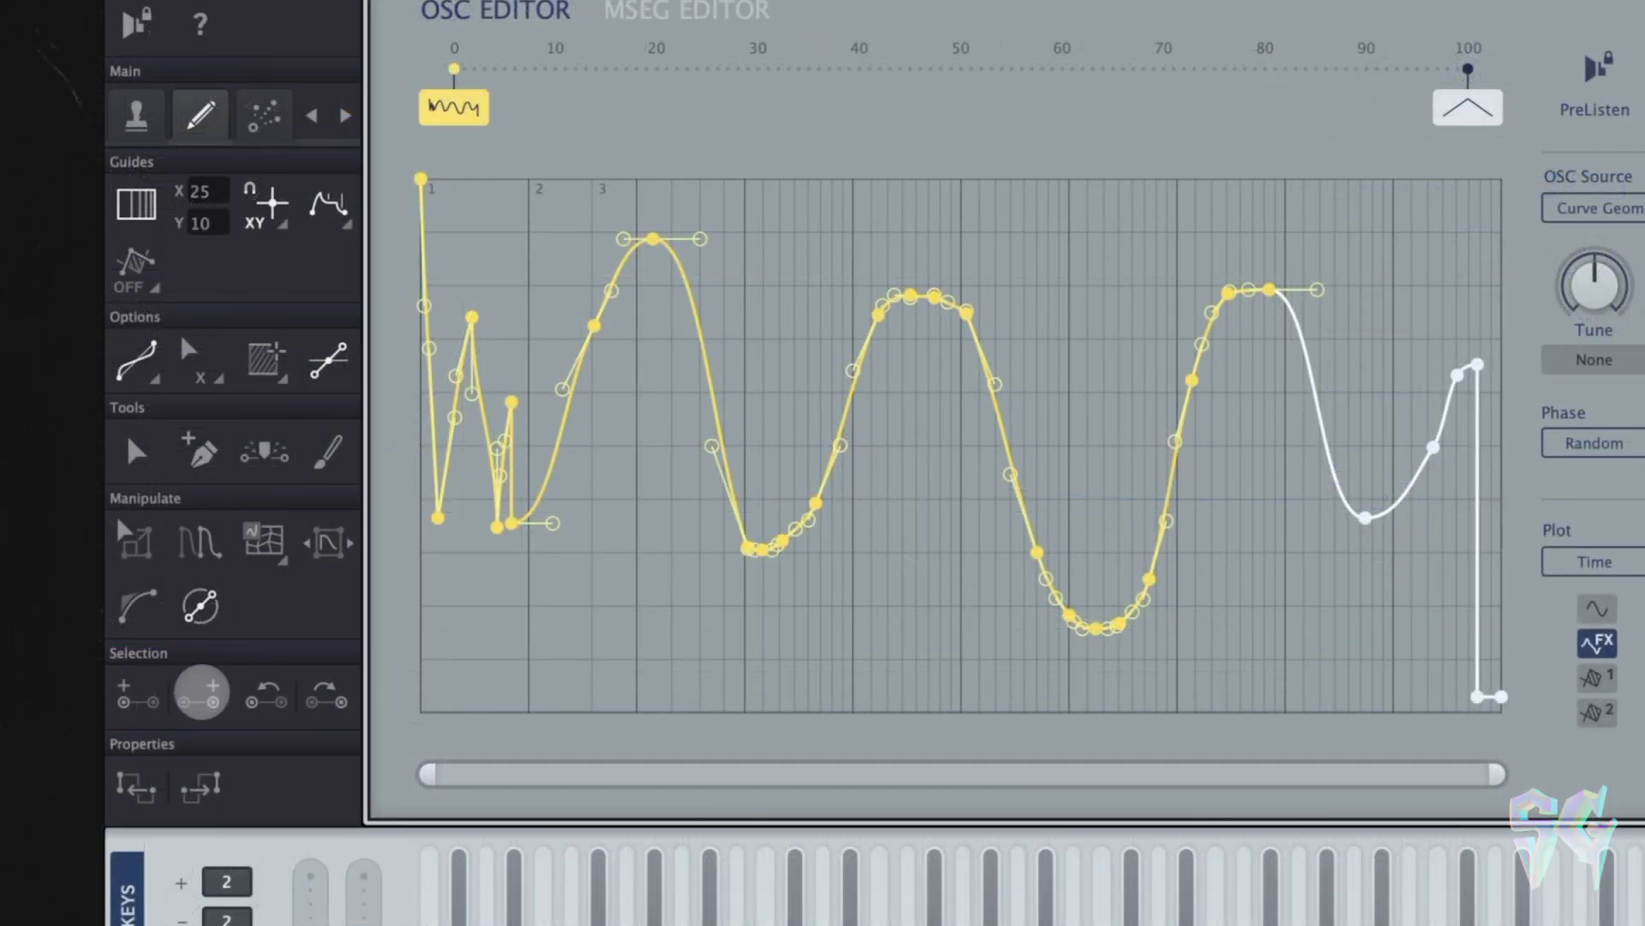
left_click(200, 691)
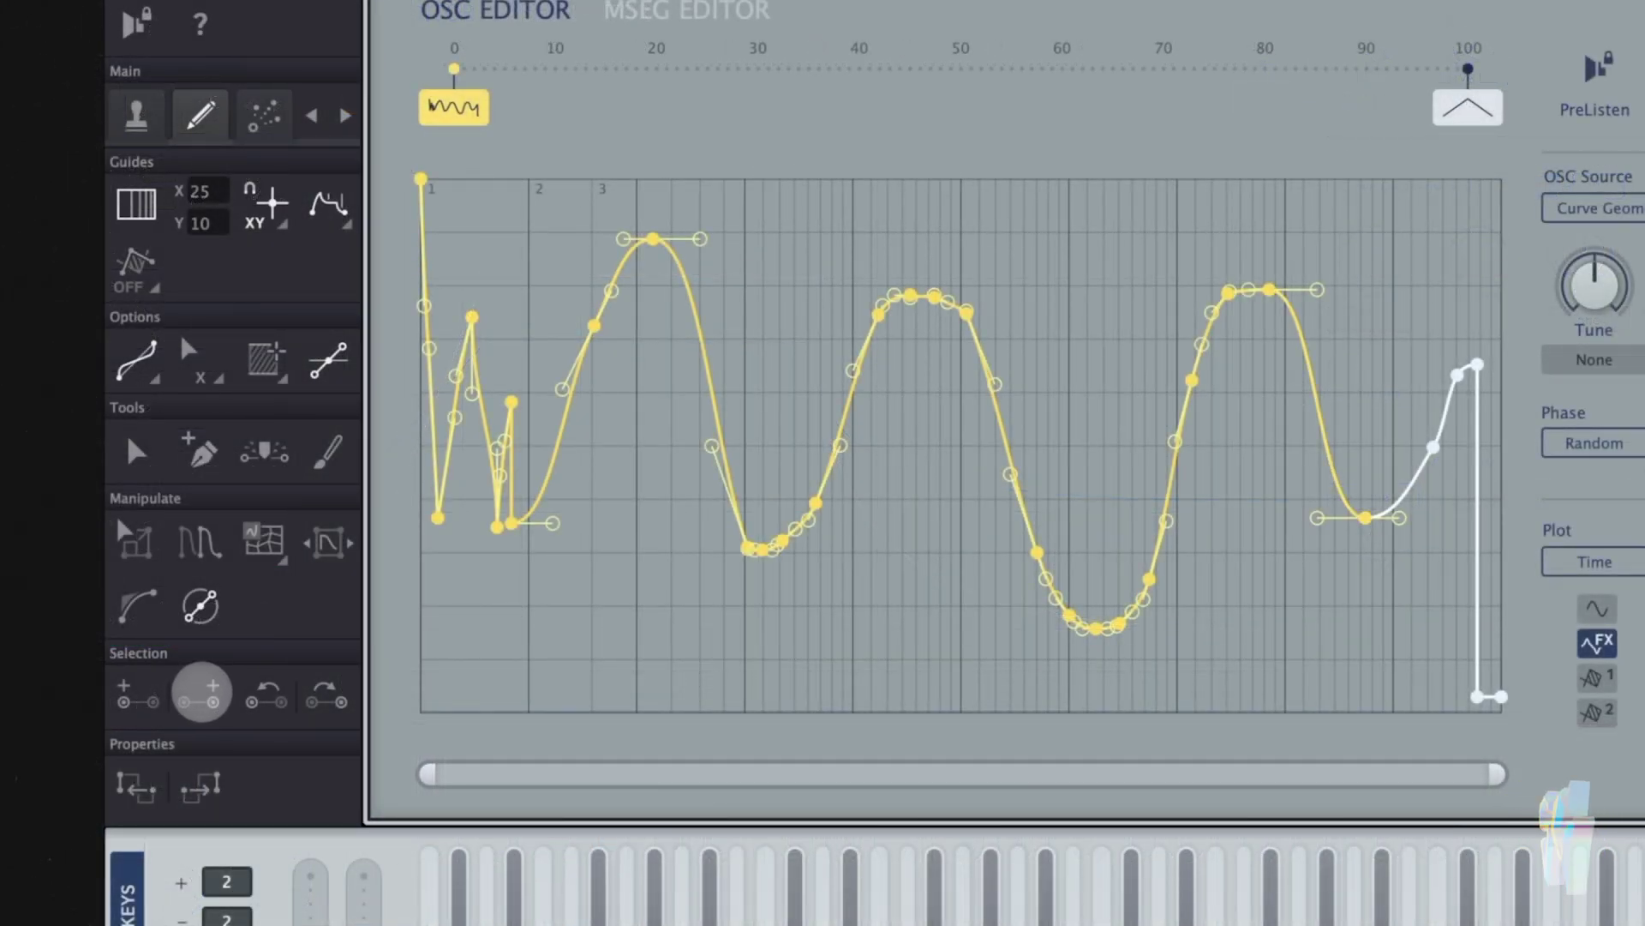
left_click(124, 695)
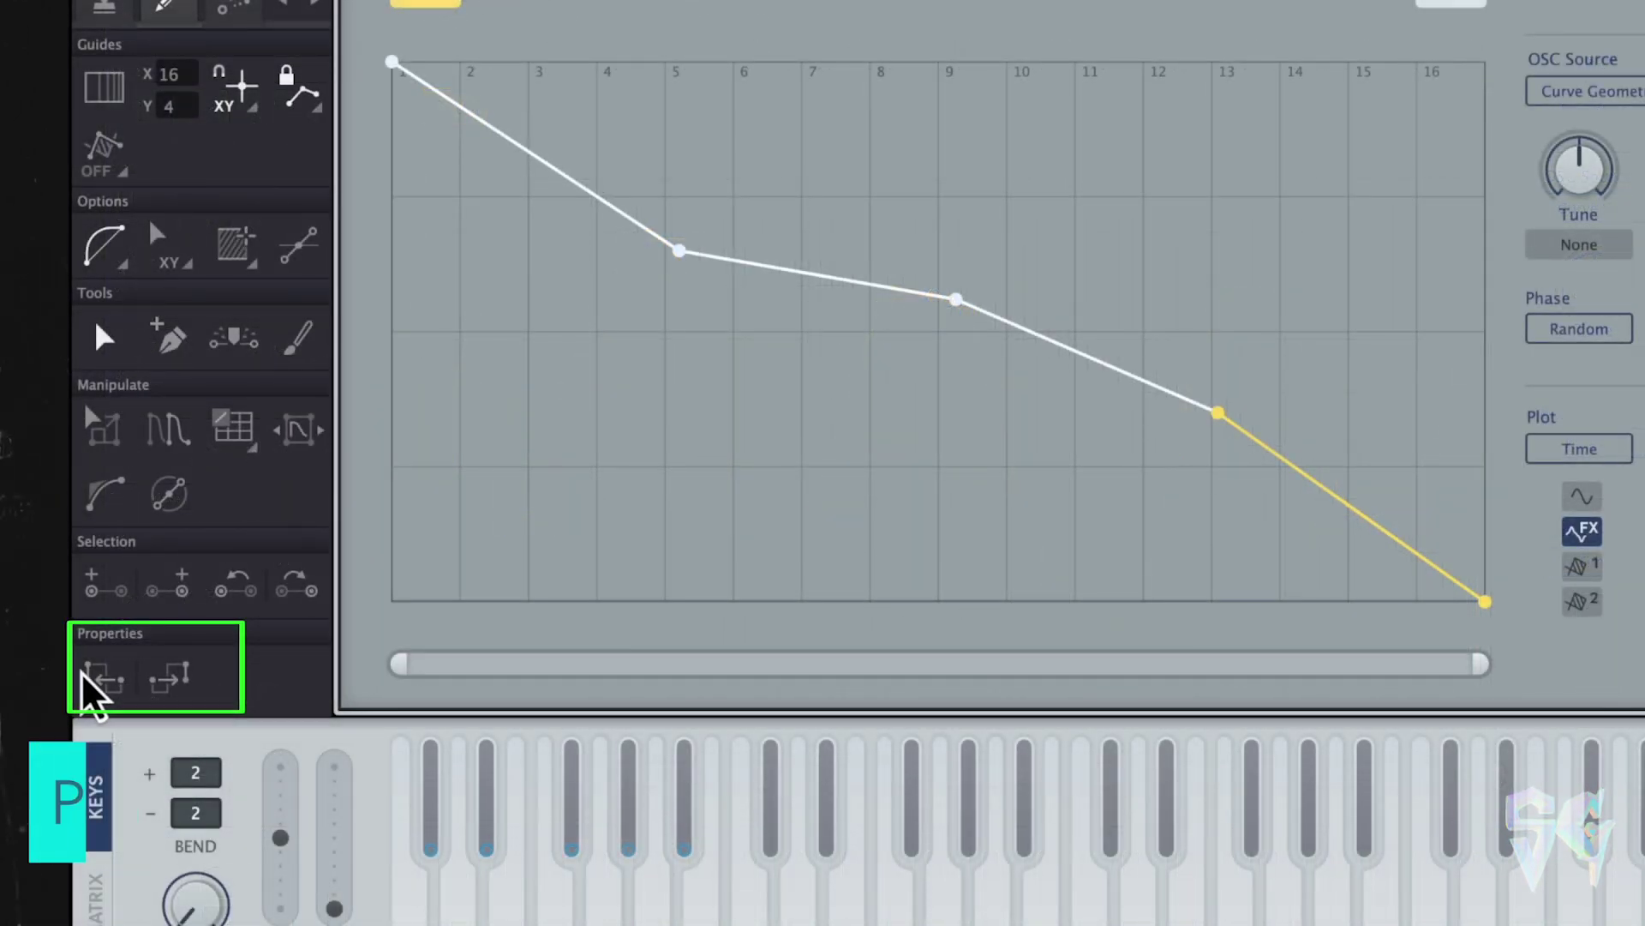
Add and remove a vertical jump at the curve's start, then do the same at its end.
left_click(88, 677)
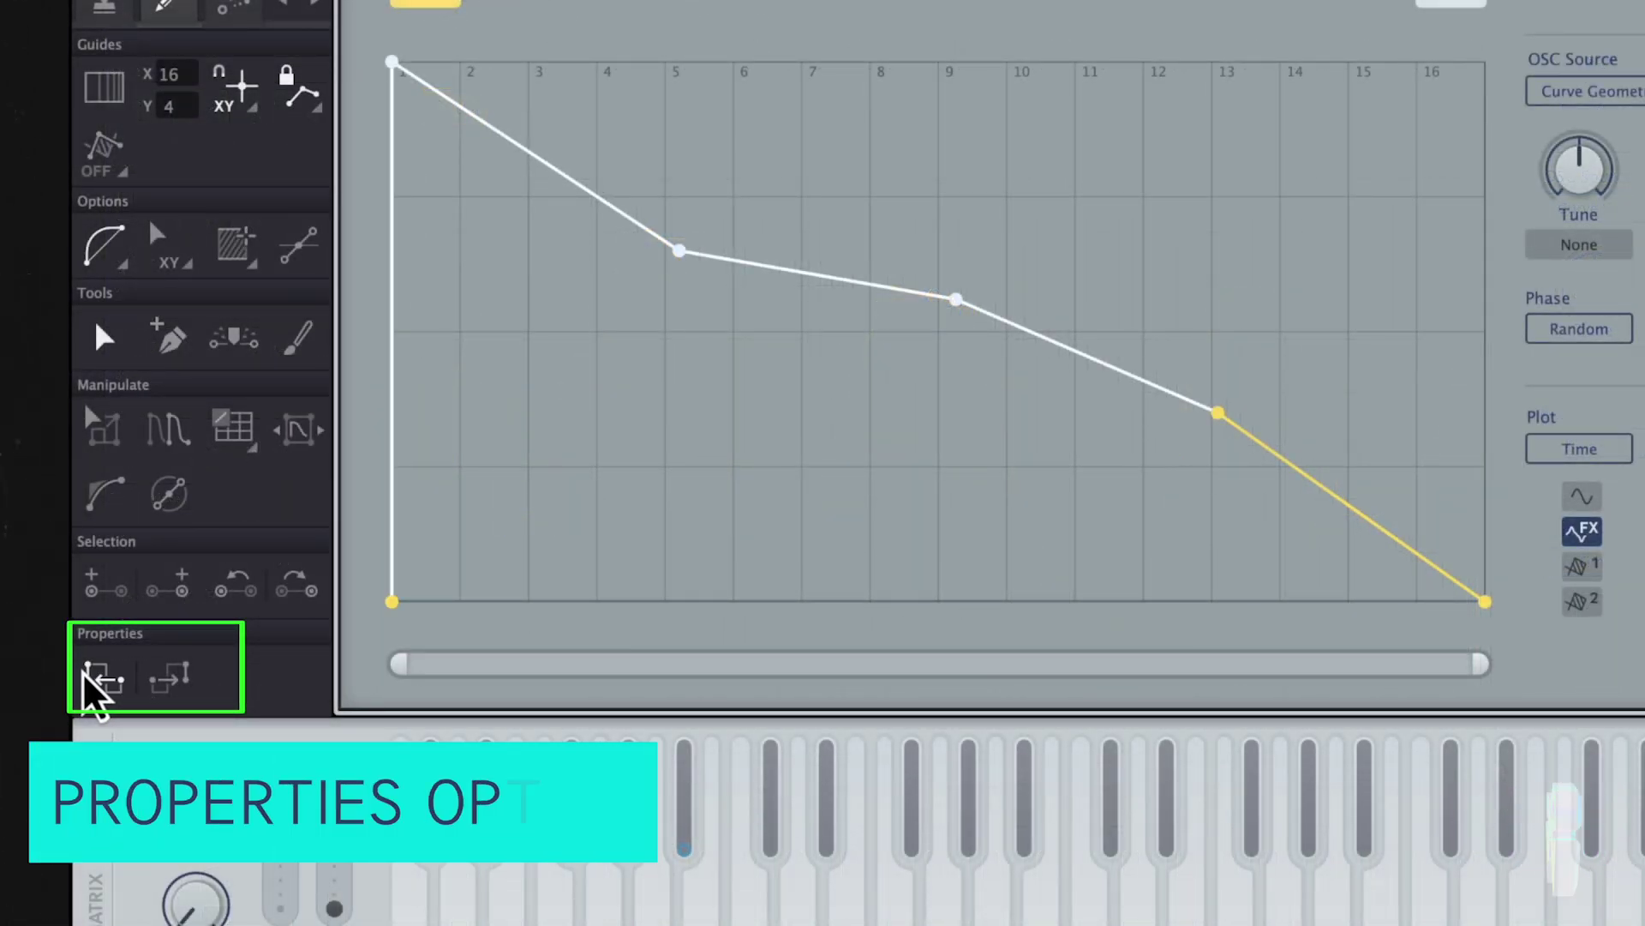
left_click(86, 677)
left_click(171, 675)
left_click(170, 675)
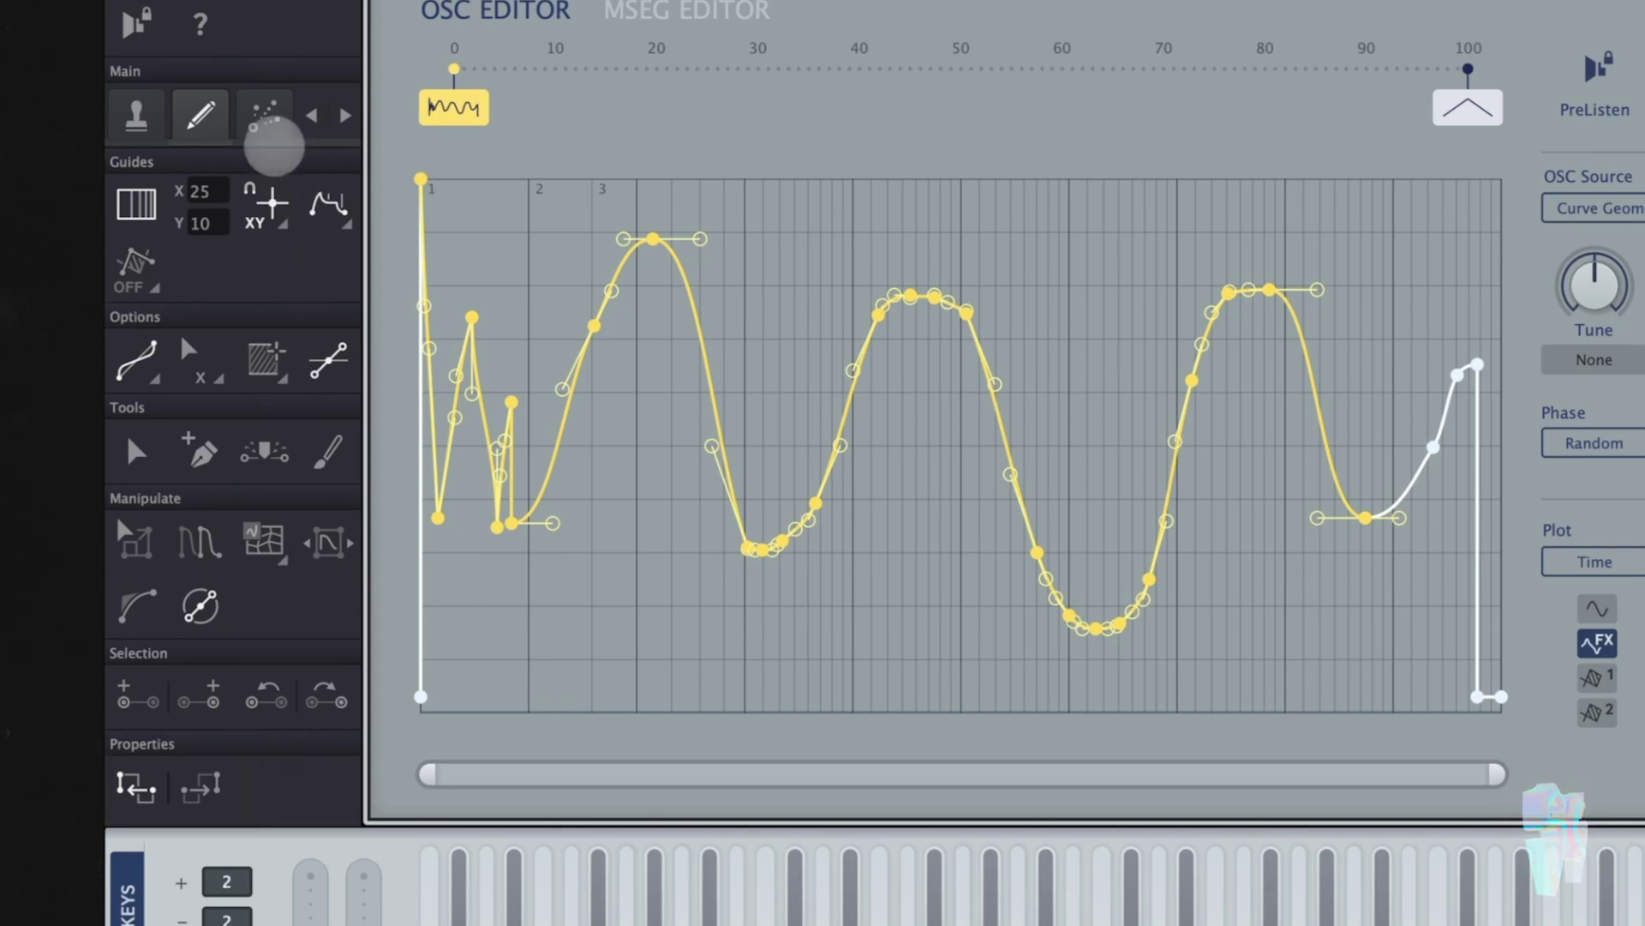
Switch to morph-vector editing and pull morph vectors out of three curve nodes.
left_click(264, 114)
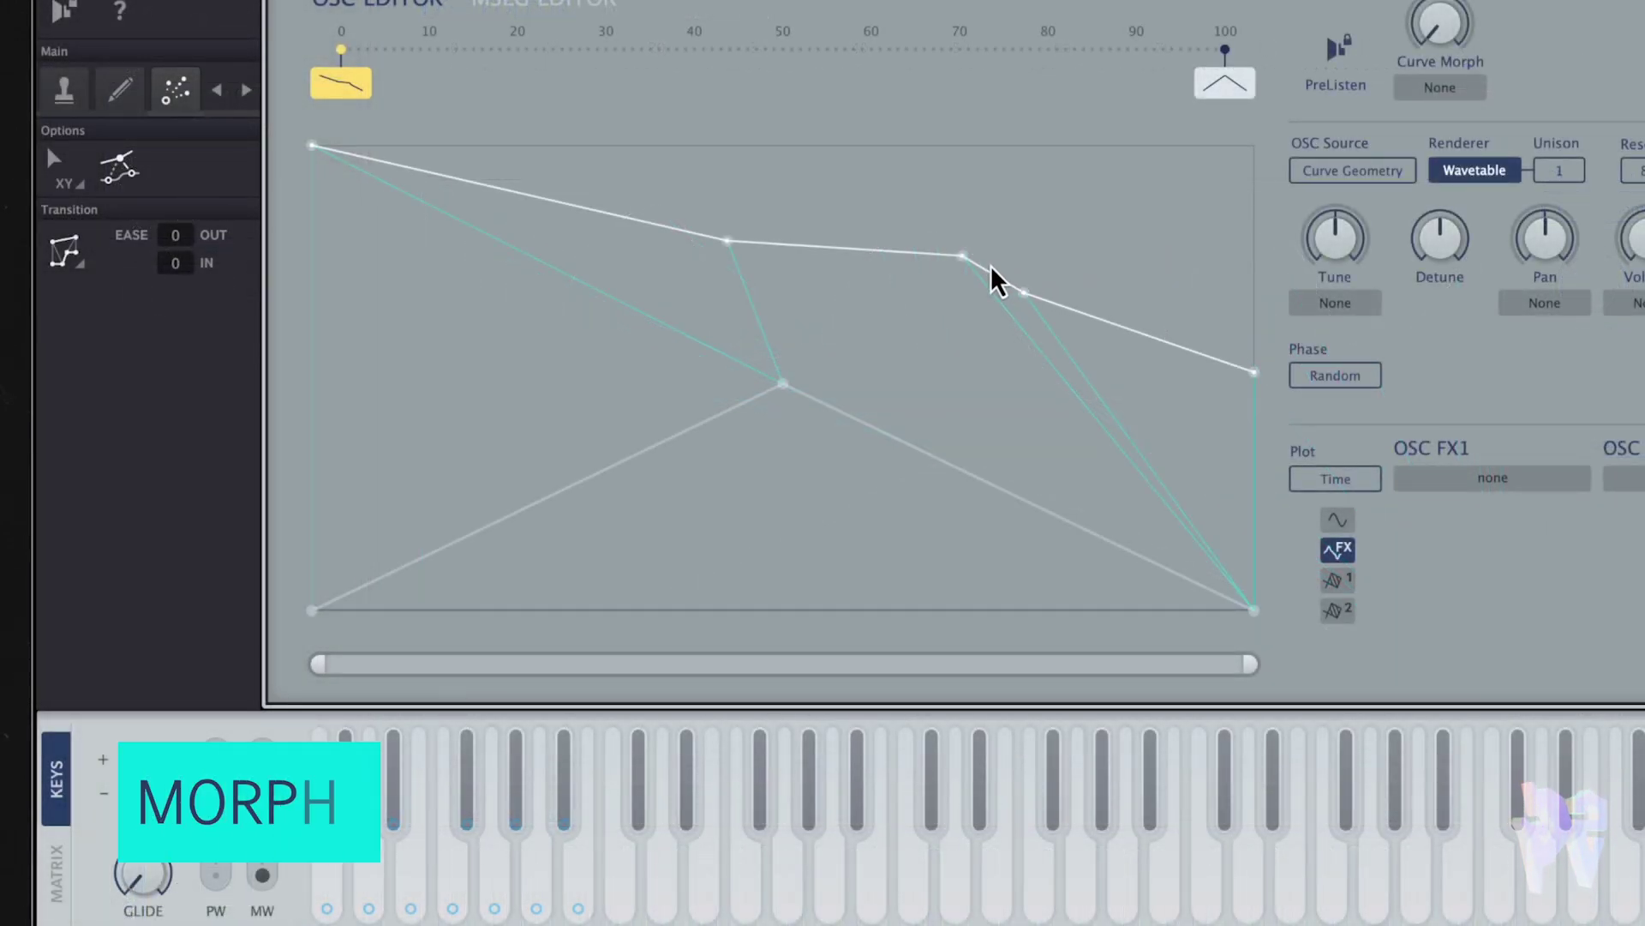
left_click_drag(962, 256, 1110, 196)
left_click_drag(1025, 294, 974, 209)
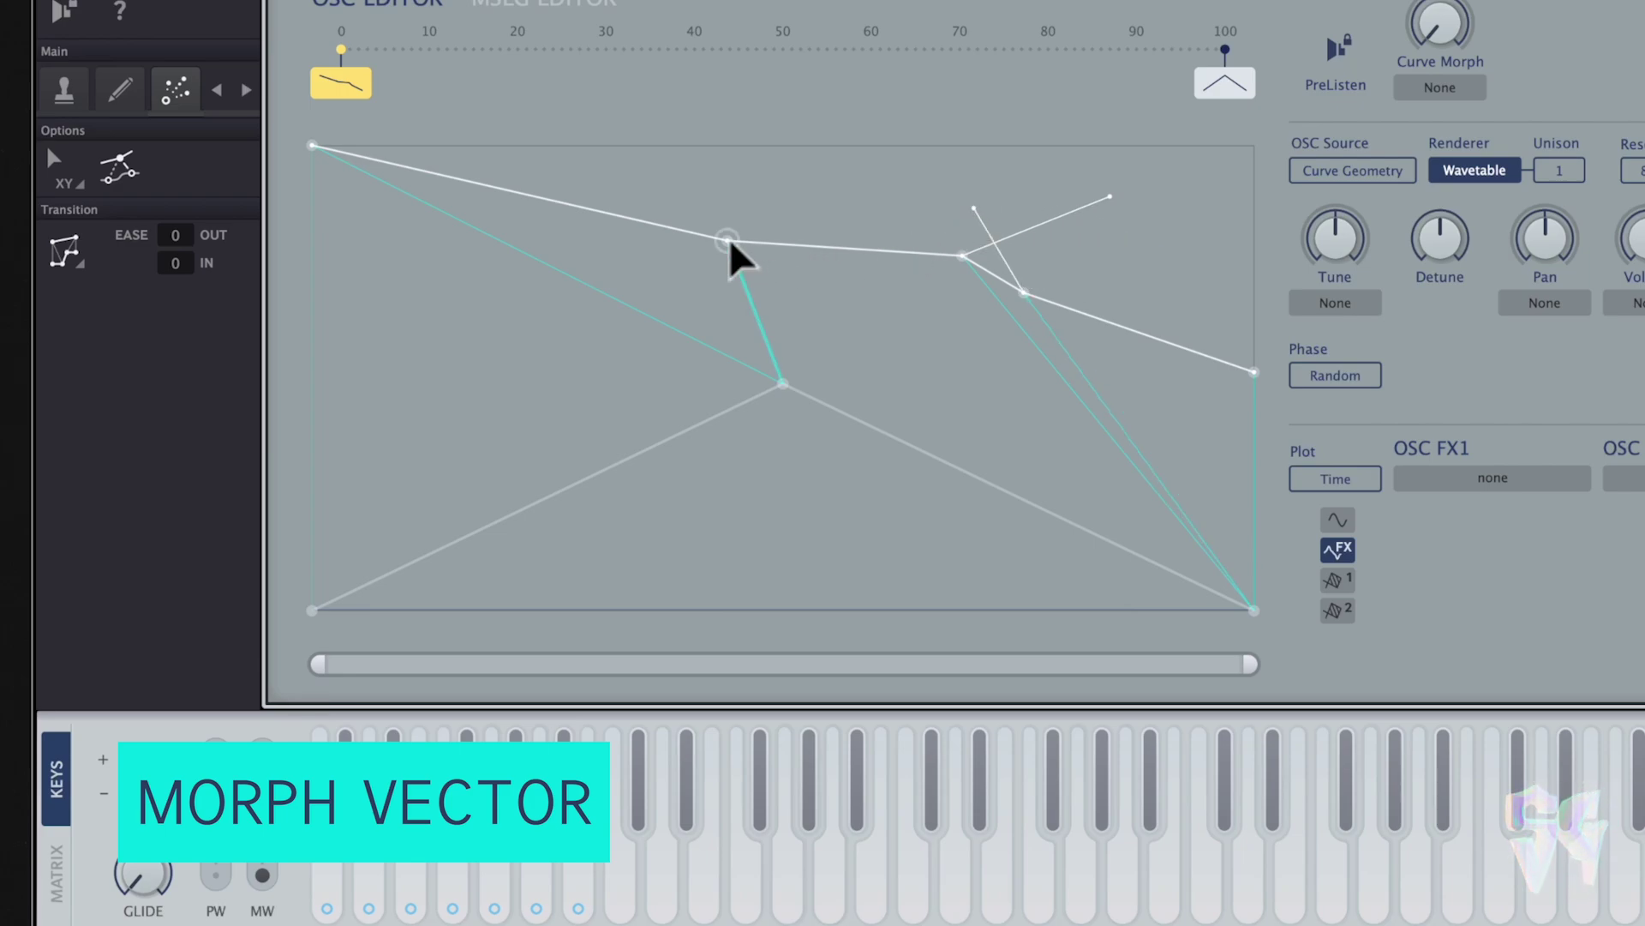
left_click_drag(728, 241, 660, 168)
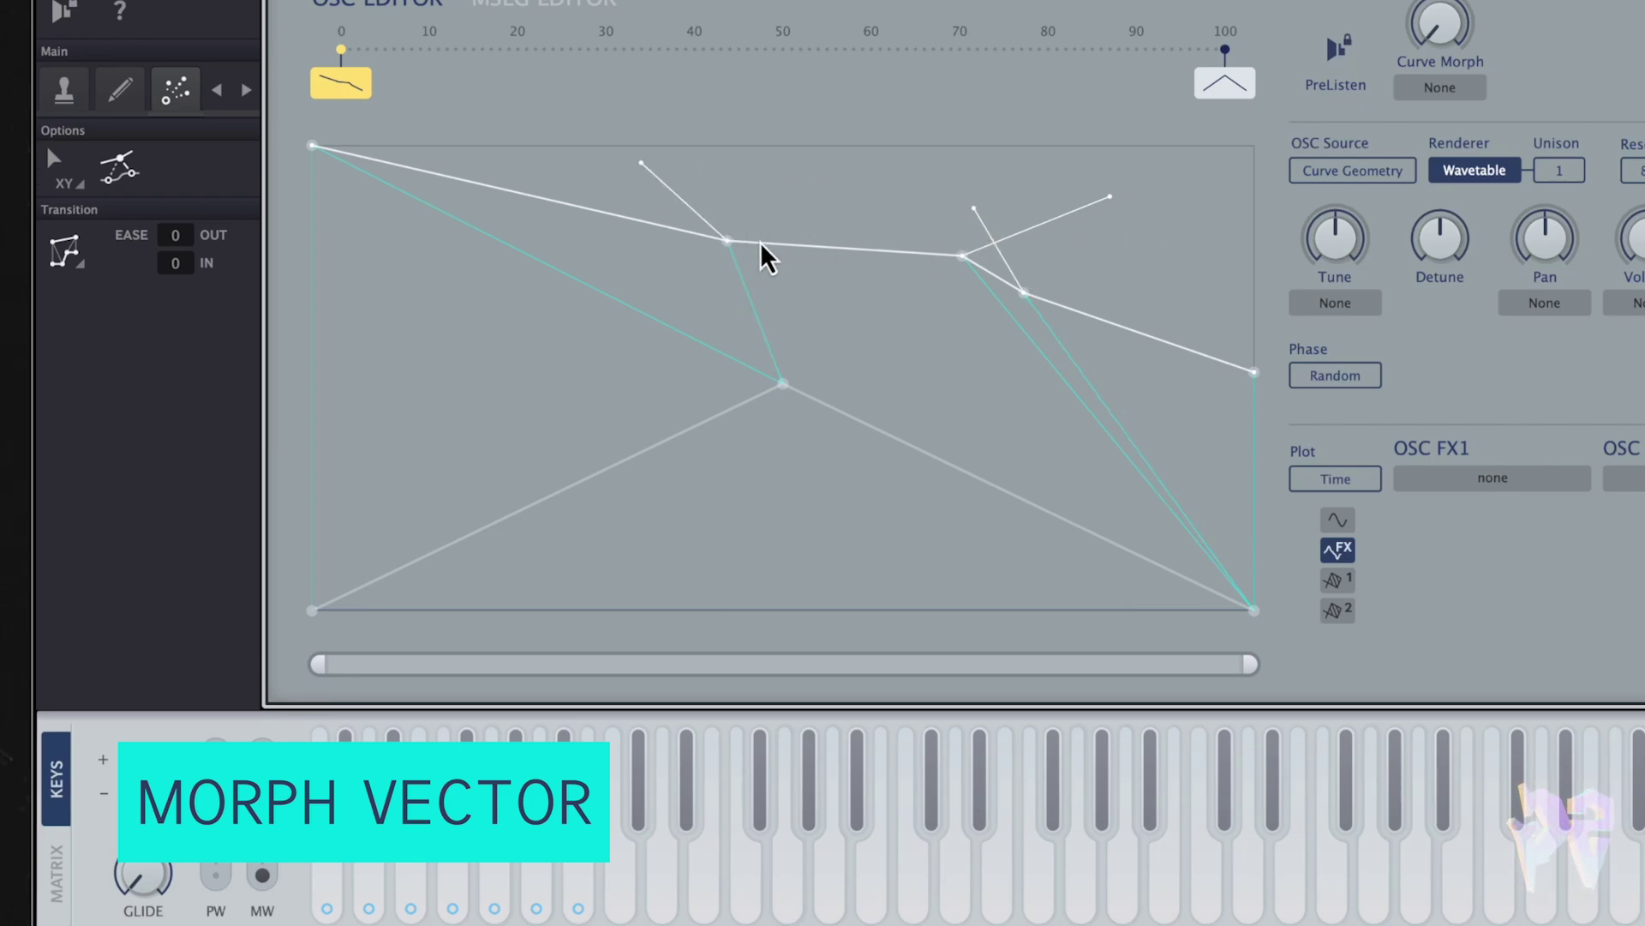
Undo and restore the last morph vector, then drag the morph curve downward.
left_click(730, 253)
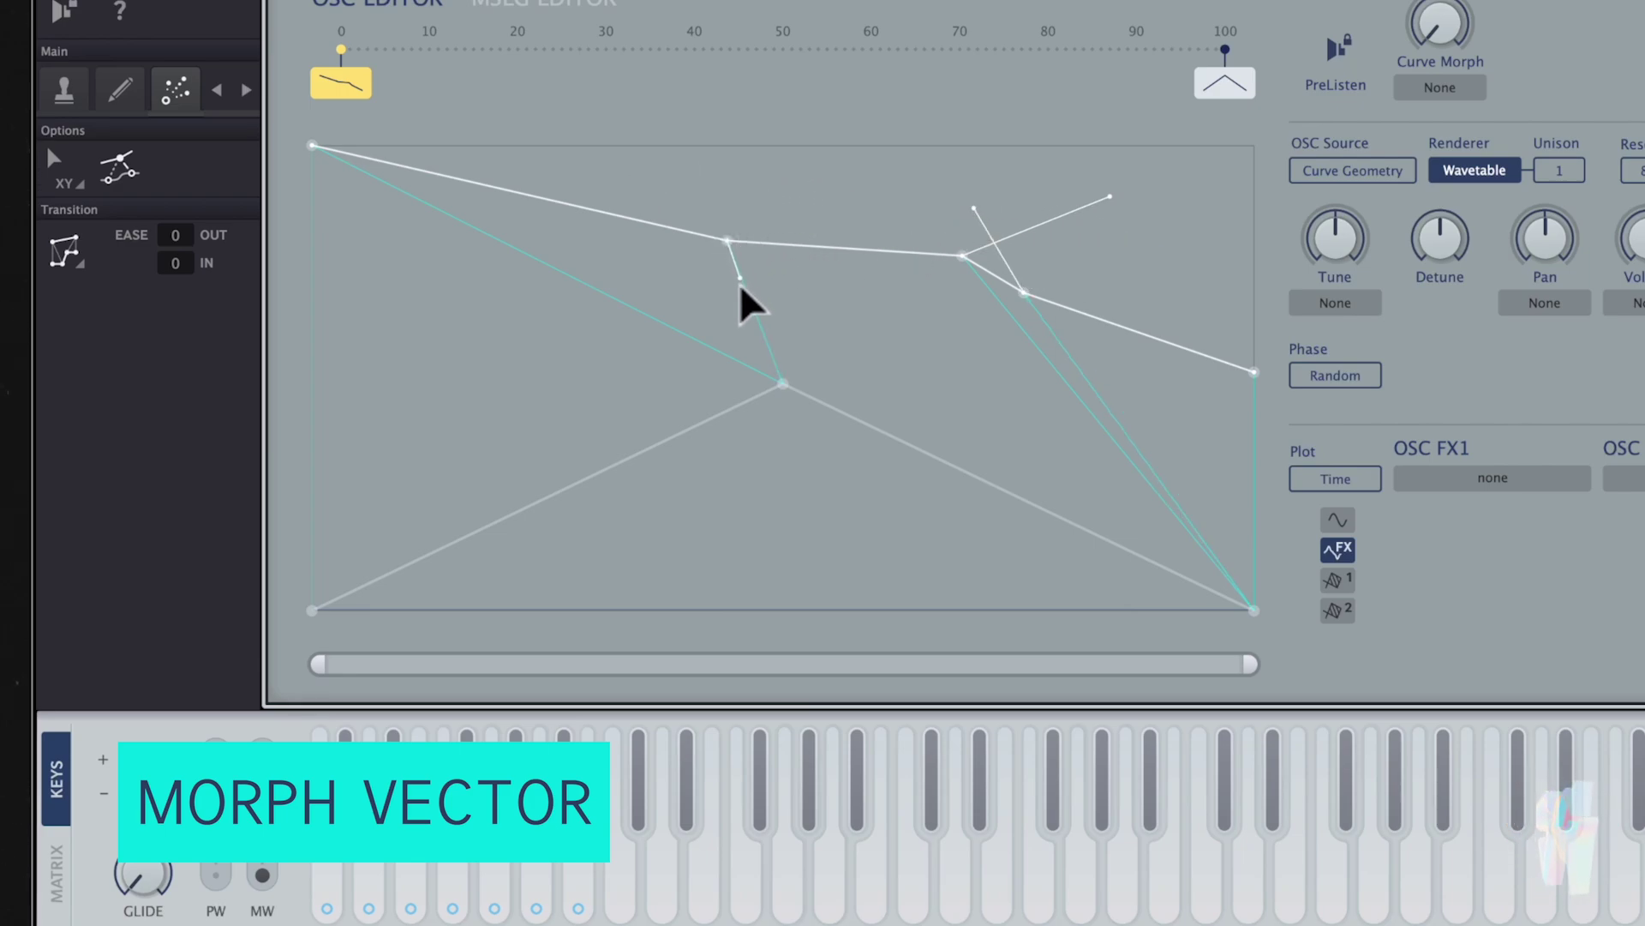
left_click(660, 167)
left_click_drag(1014, 297, 1136, 469)
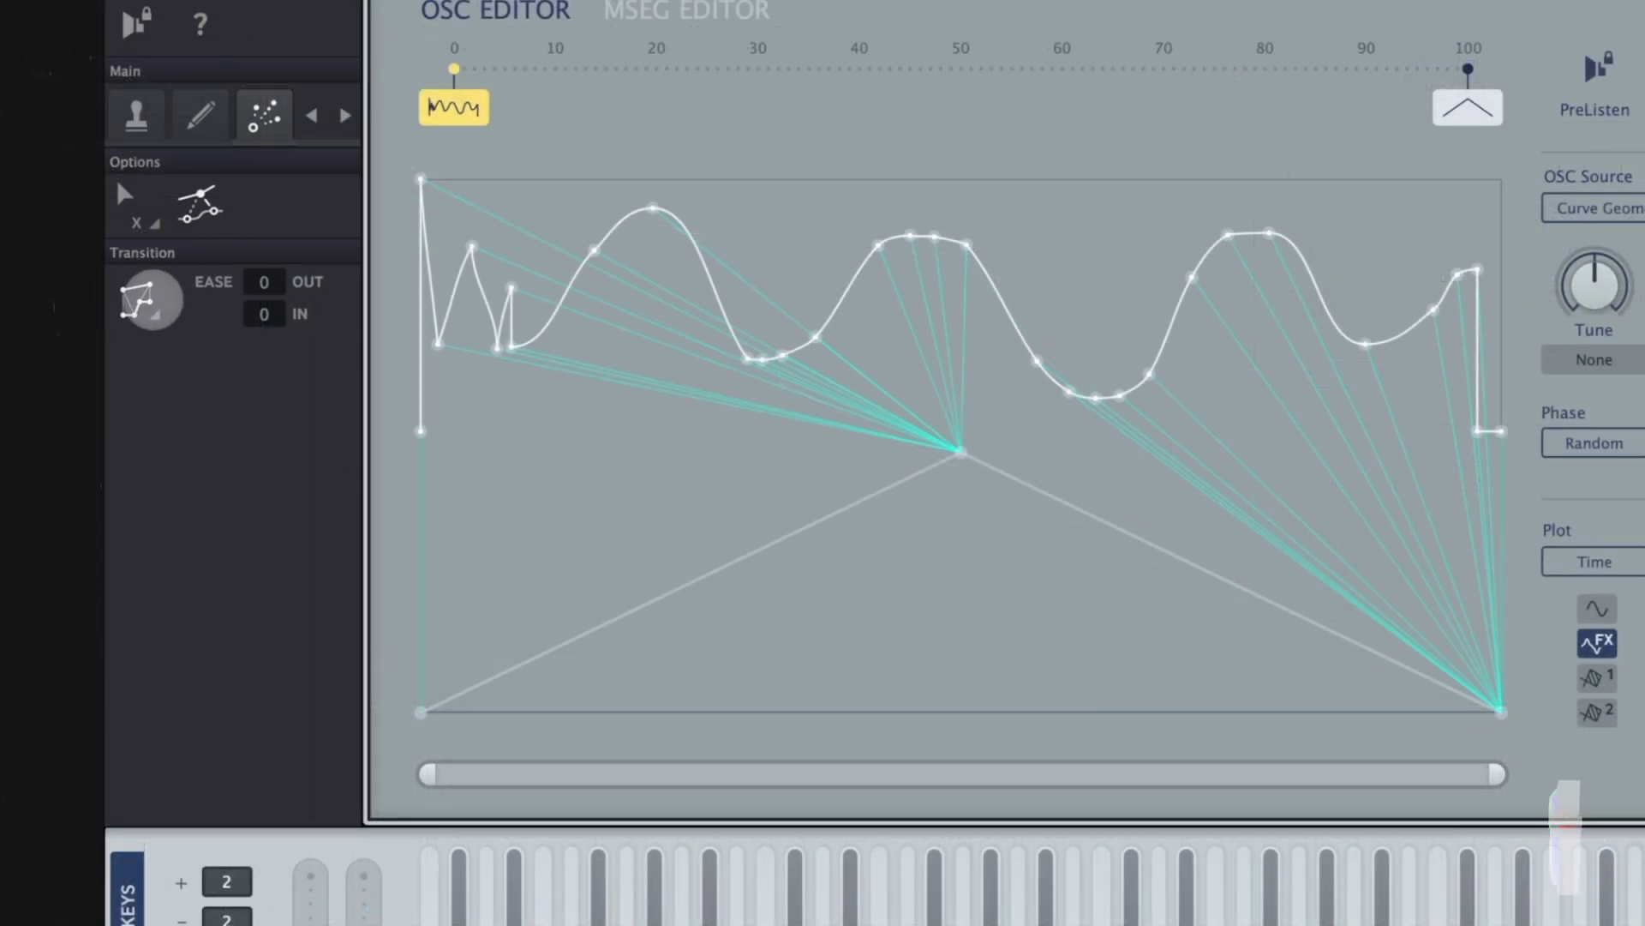
Set the transition to Crossfade, Point By Point, then Closest X, previewing each morph onto the triangle.
left_click(150, 300)
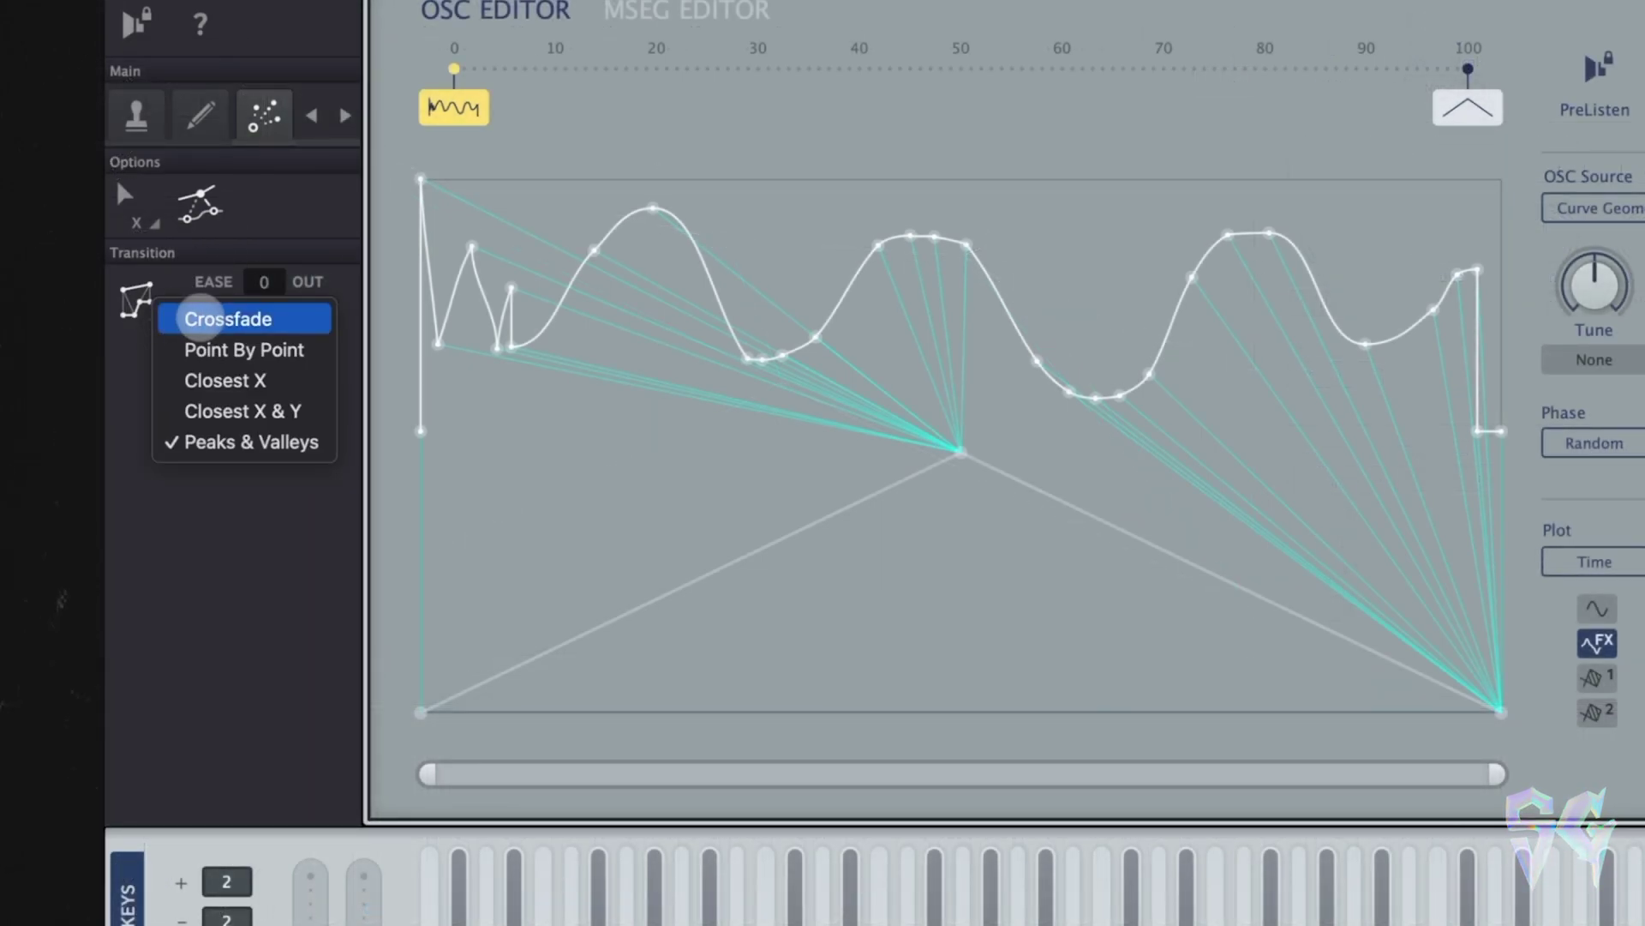
left_click(231, 316)
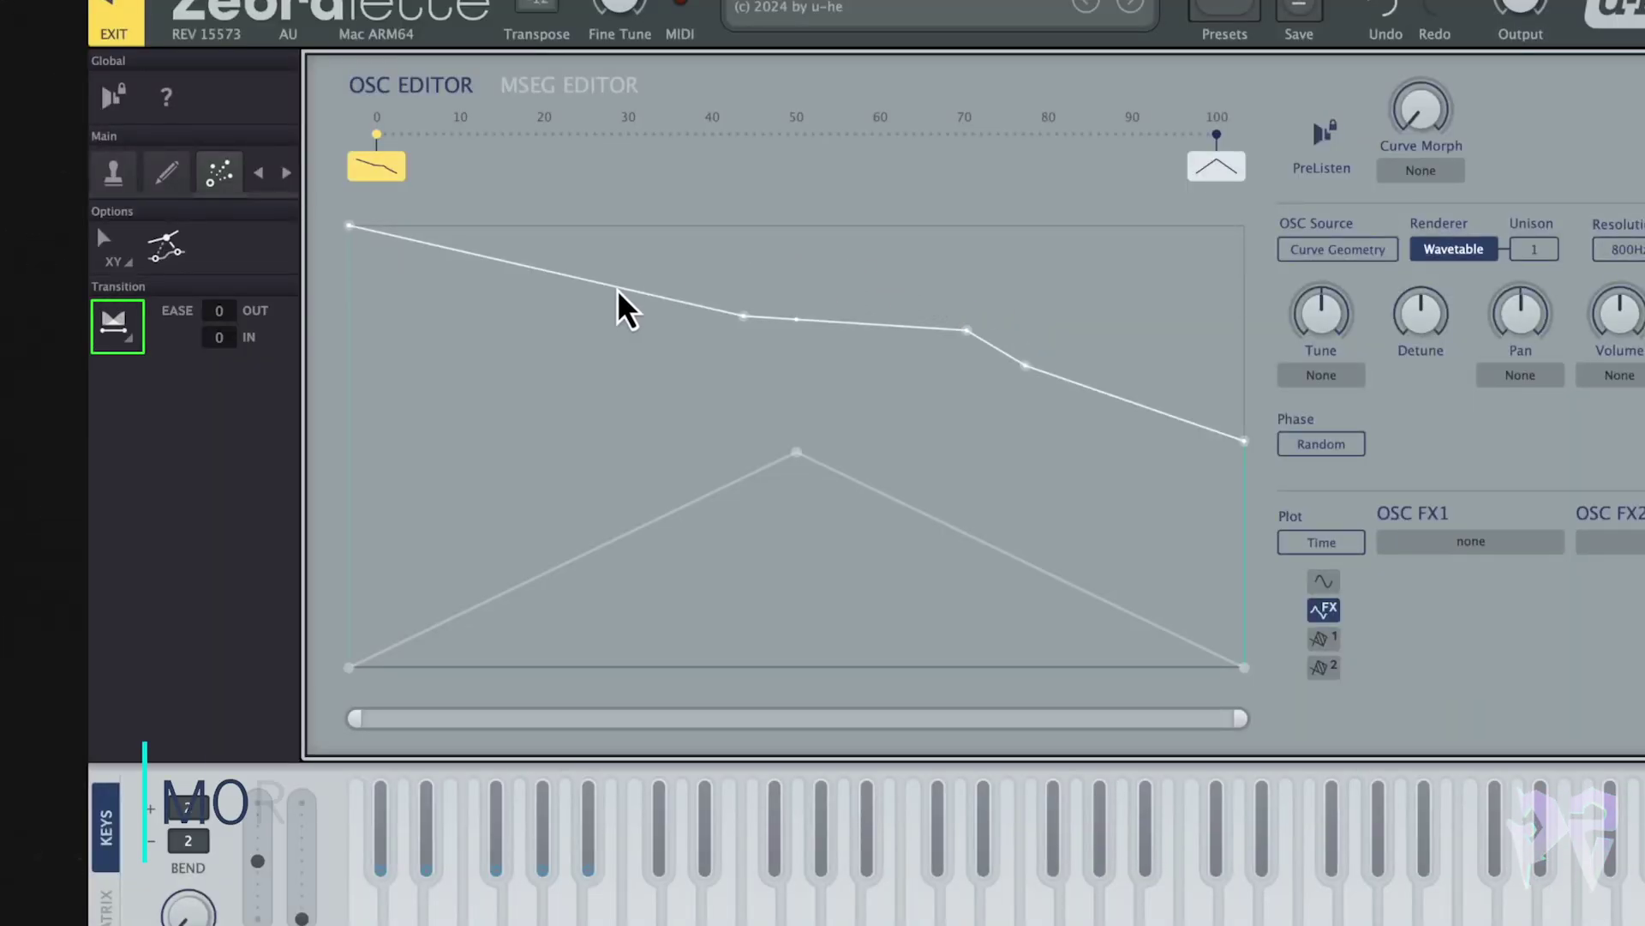
left_click_drag(617, 294, 588, 265)
left_click(107, 330)
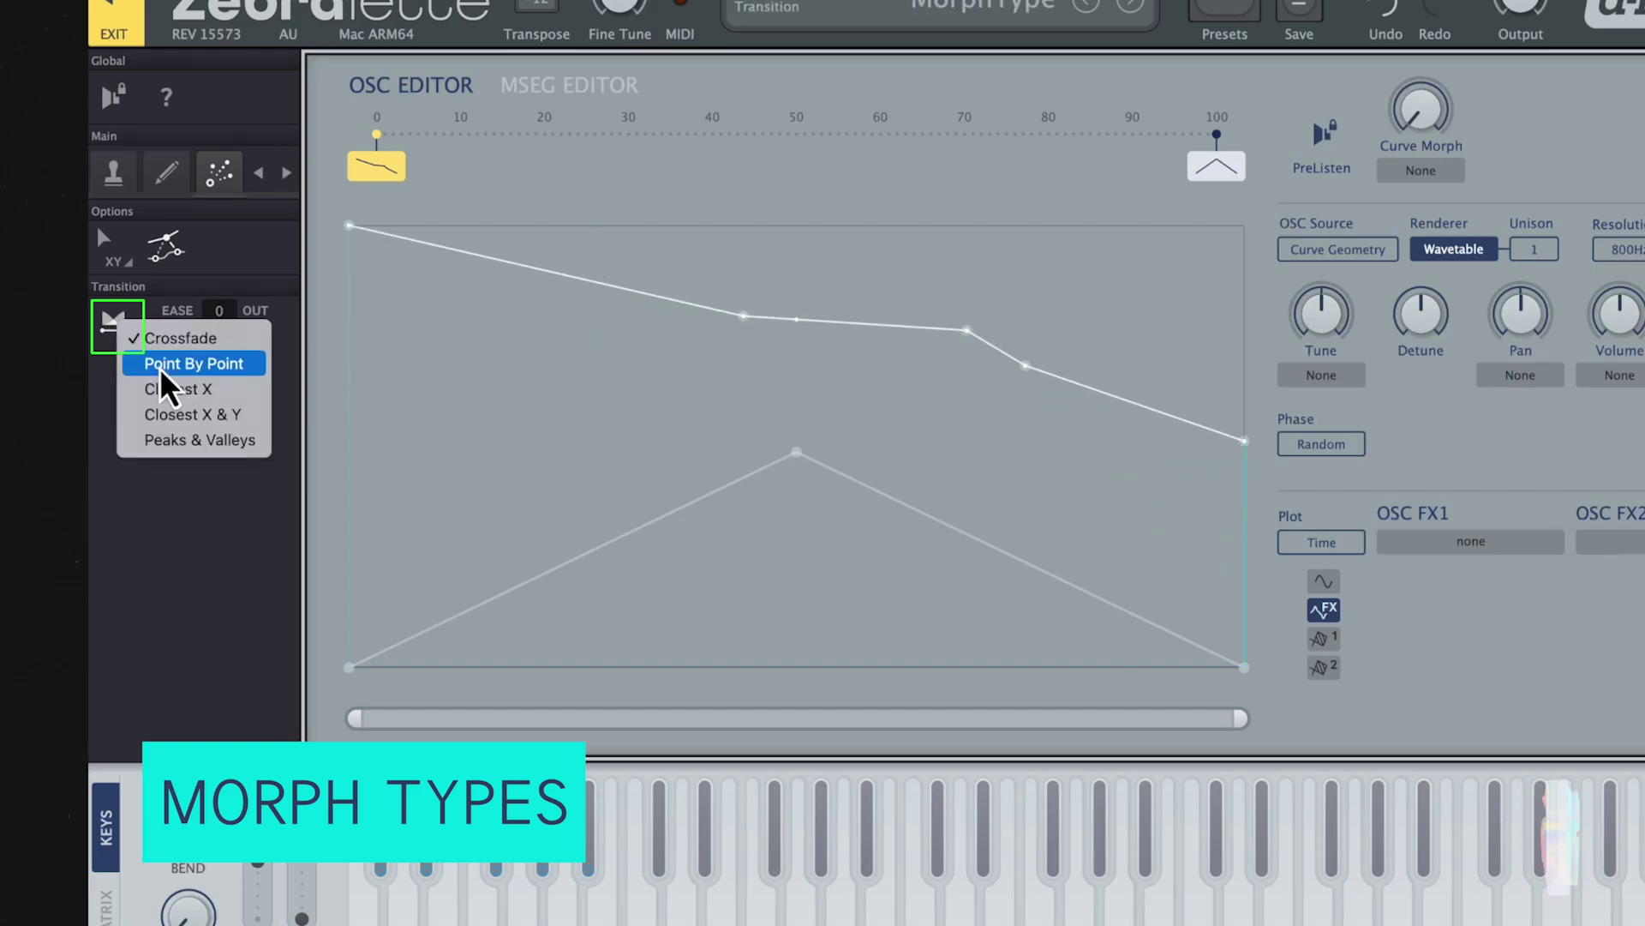
left_click(162, 373)
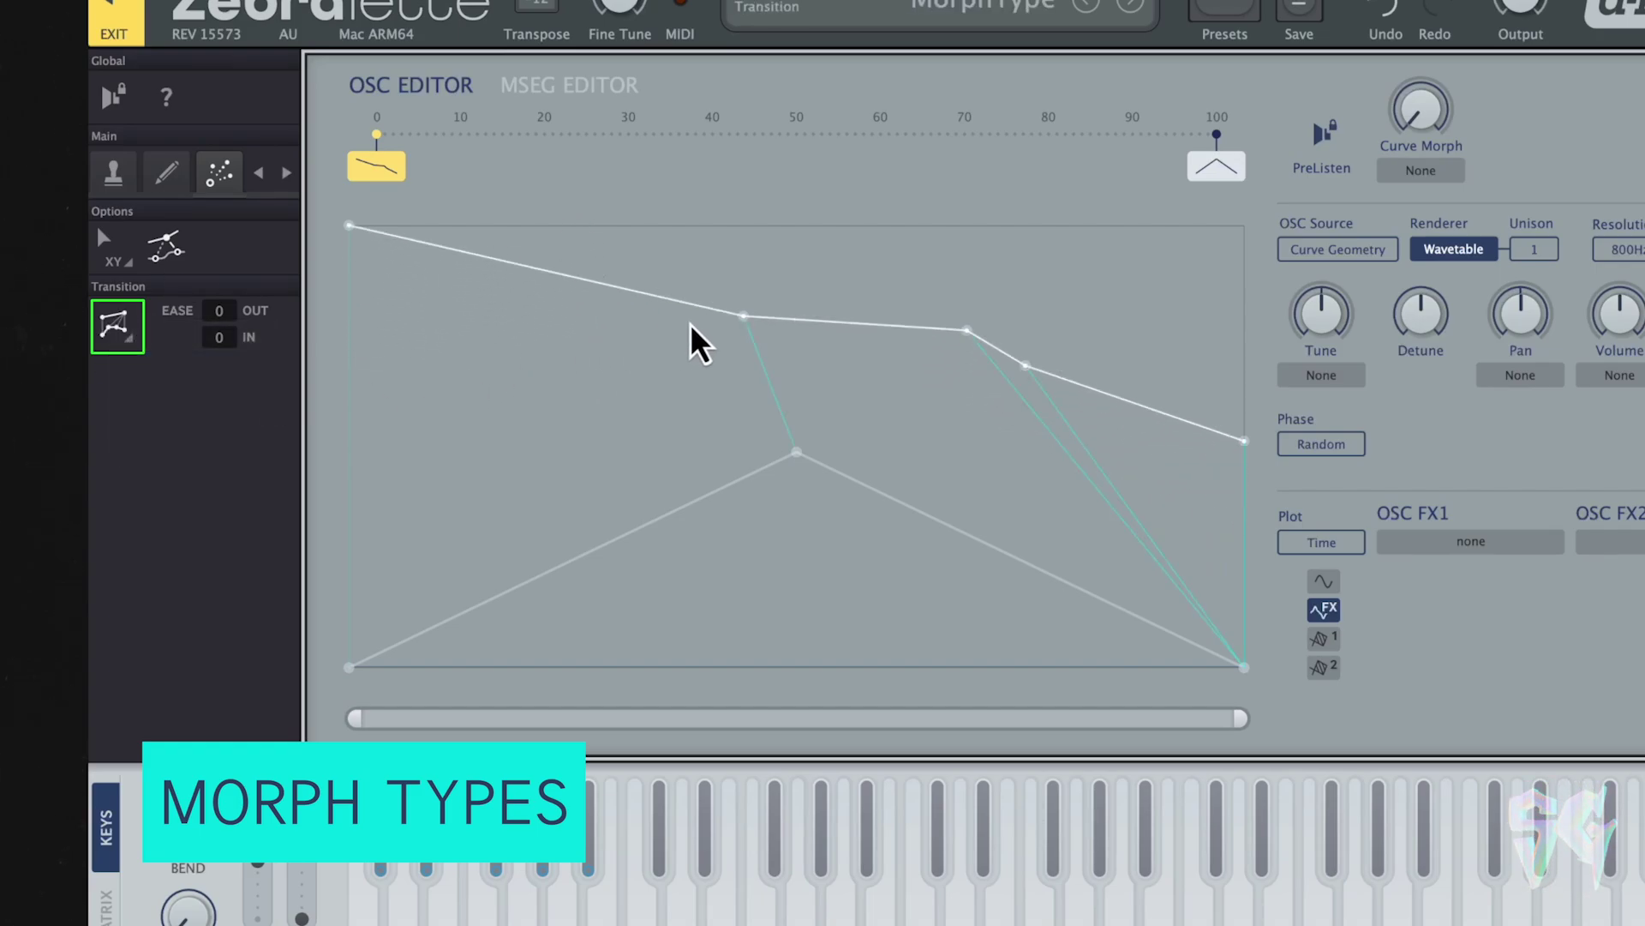
mouse_move(767, 319)
left_mouse_down()
mouse_move(772, 543)
mouse_move(764, 316)
left_mouse_up()
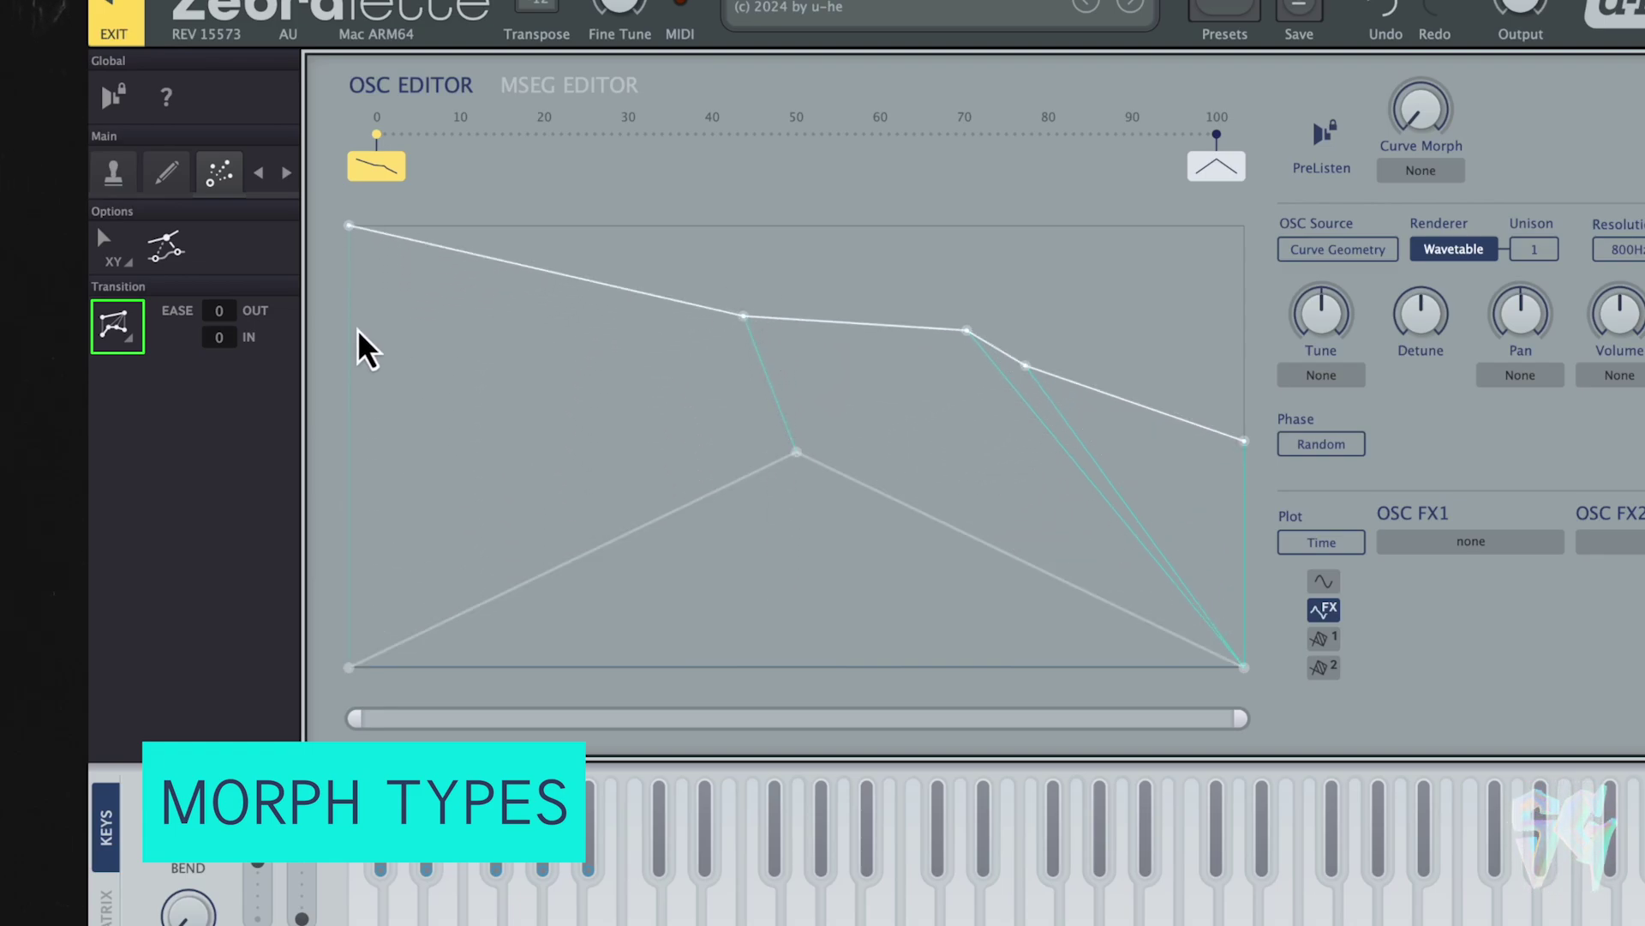
left_click(115, 337)
left_click(159, 392)
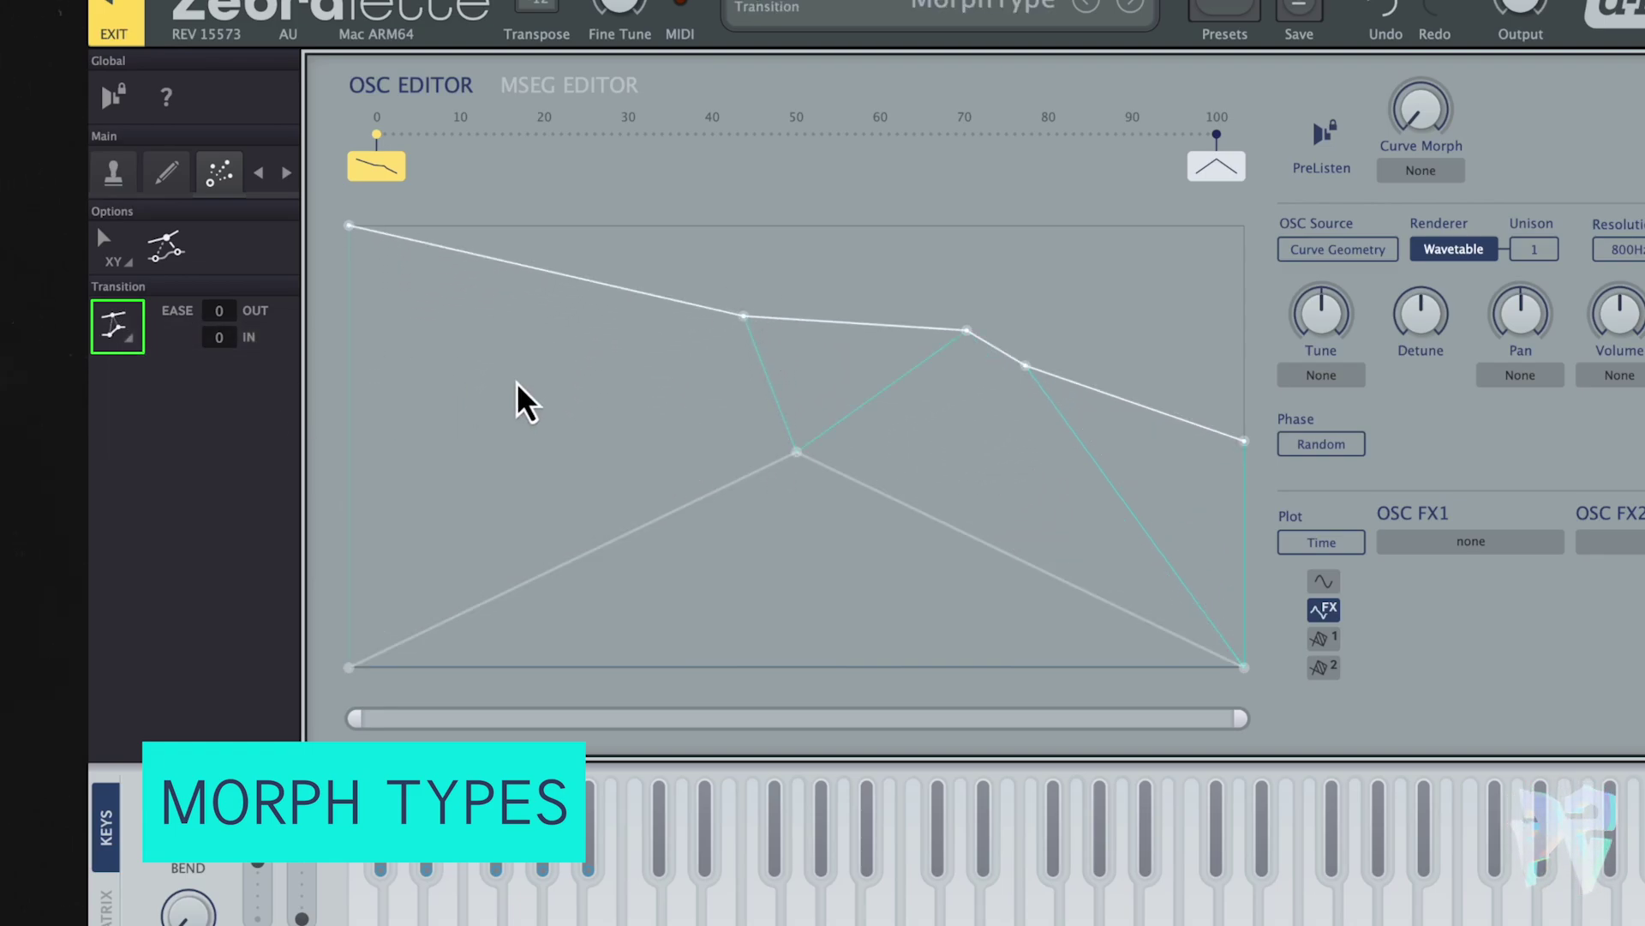
mouse_move(851, 343)
left_mouse_down()
mouse_move(822, 574)
mouse_move(844, 314)
left_mouse_up()
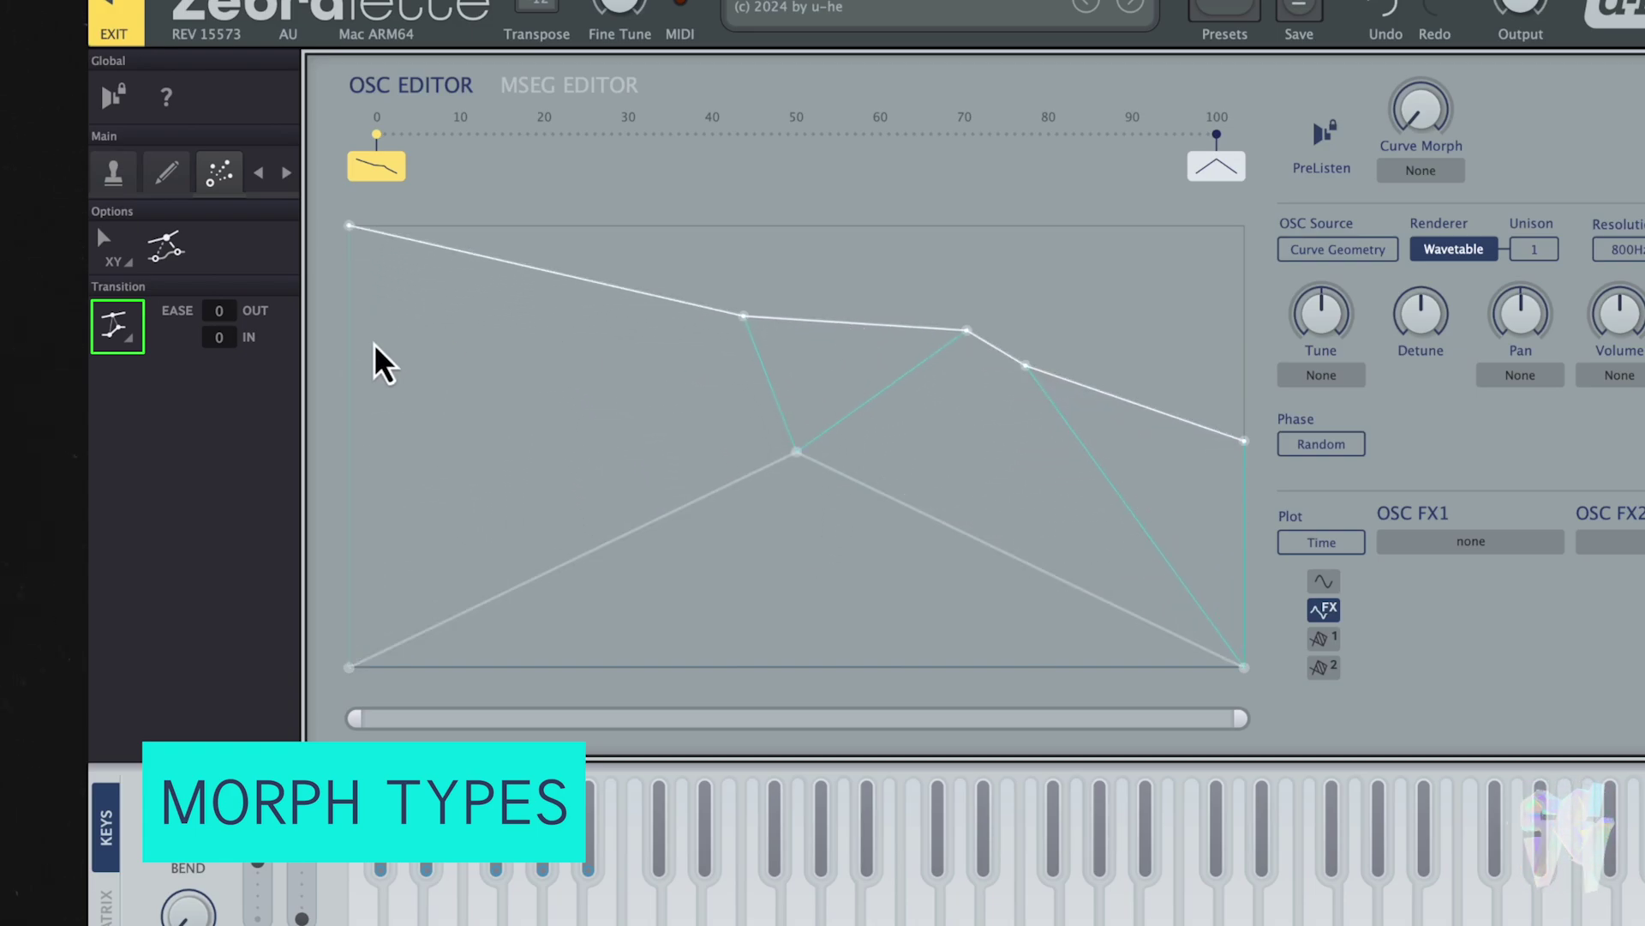
Switch the transition to Closest X & Y, then Peaks & Valleys, previewing each blend.
left_click(128, 334)
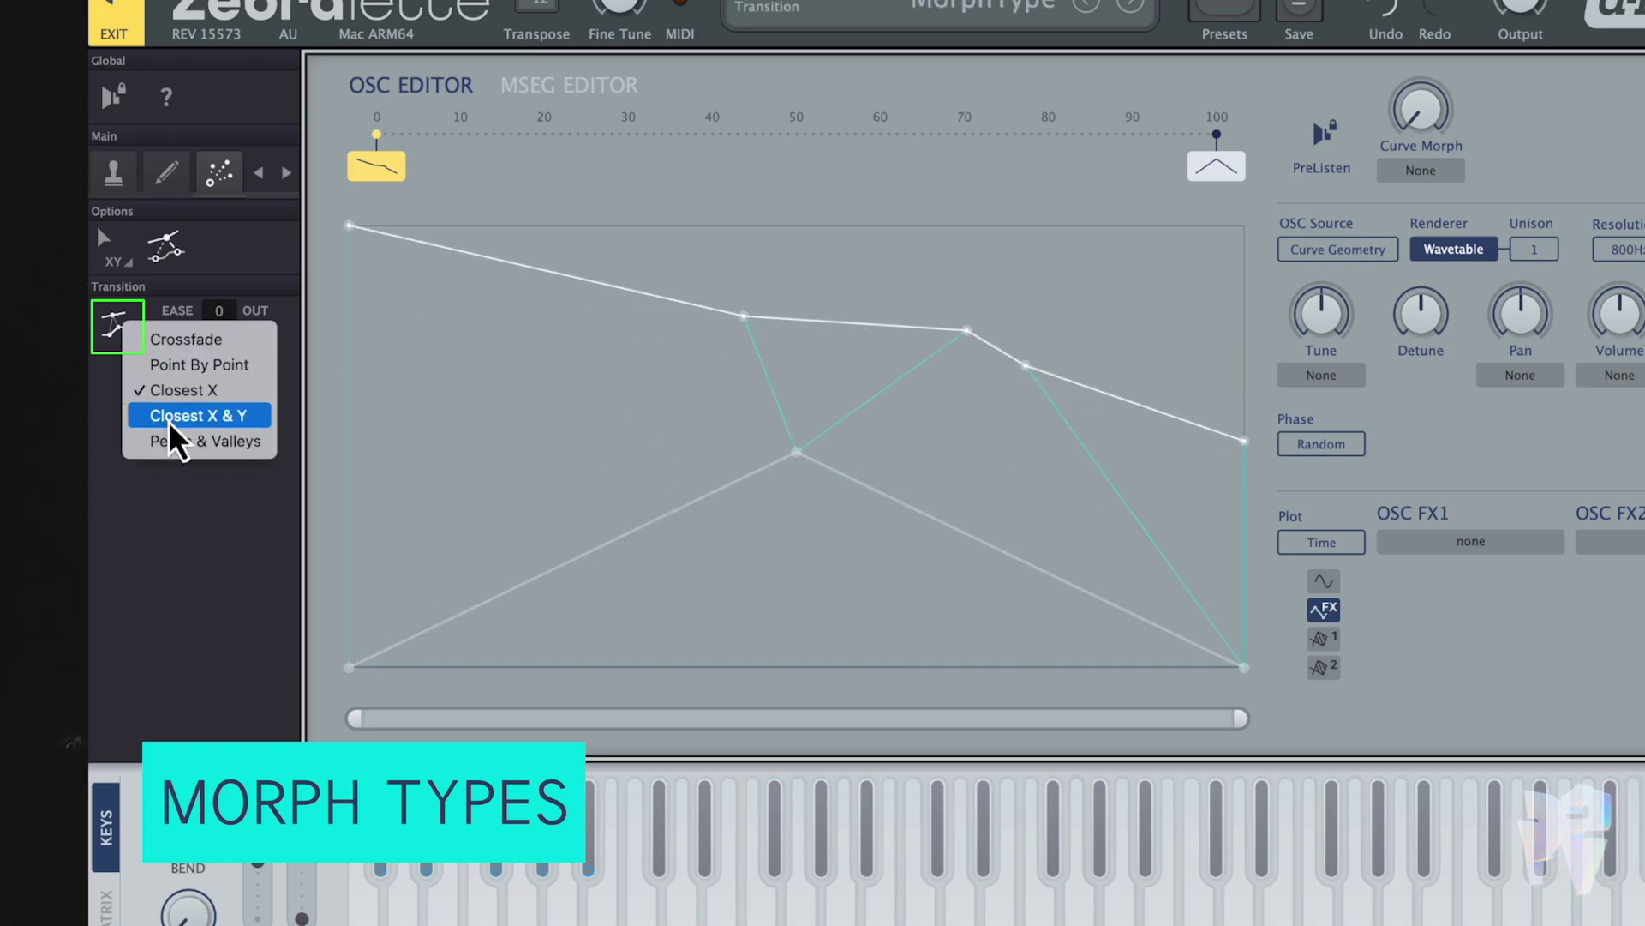
left_click(167, 417)
left_click_drag(806, 343, 771, 305)
left_click(130, 333)
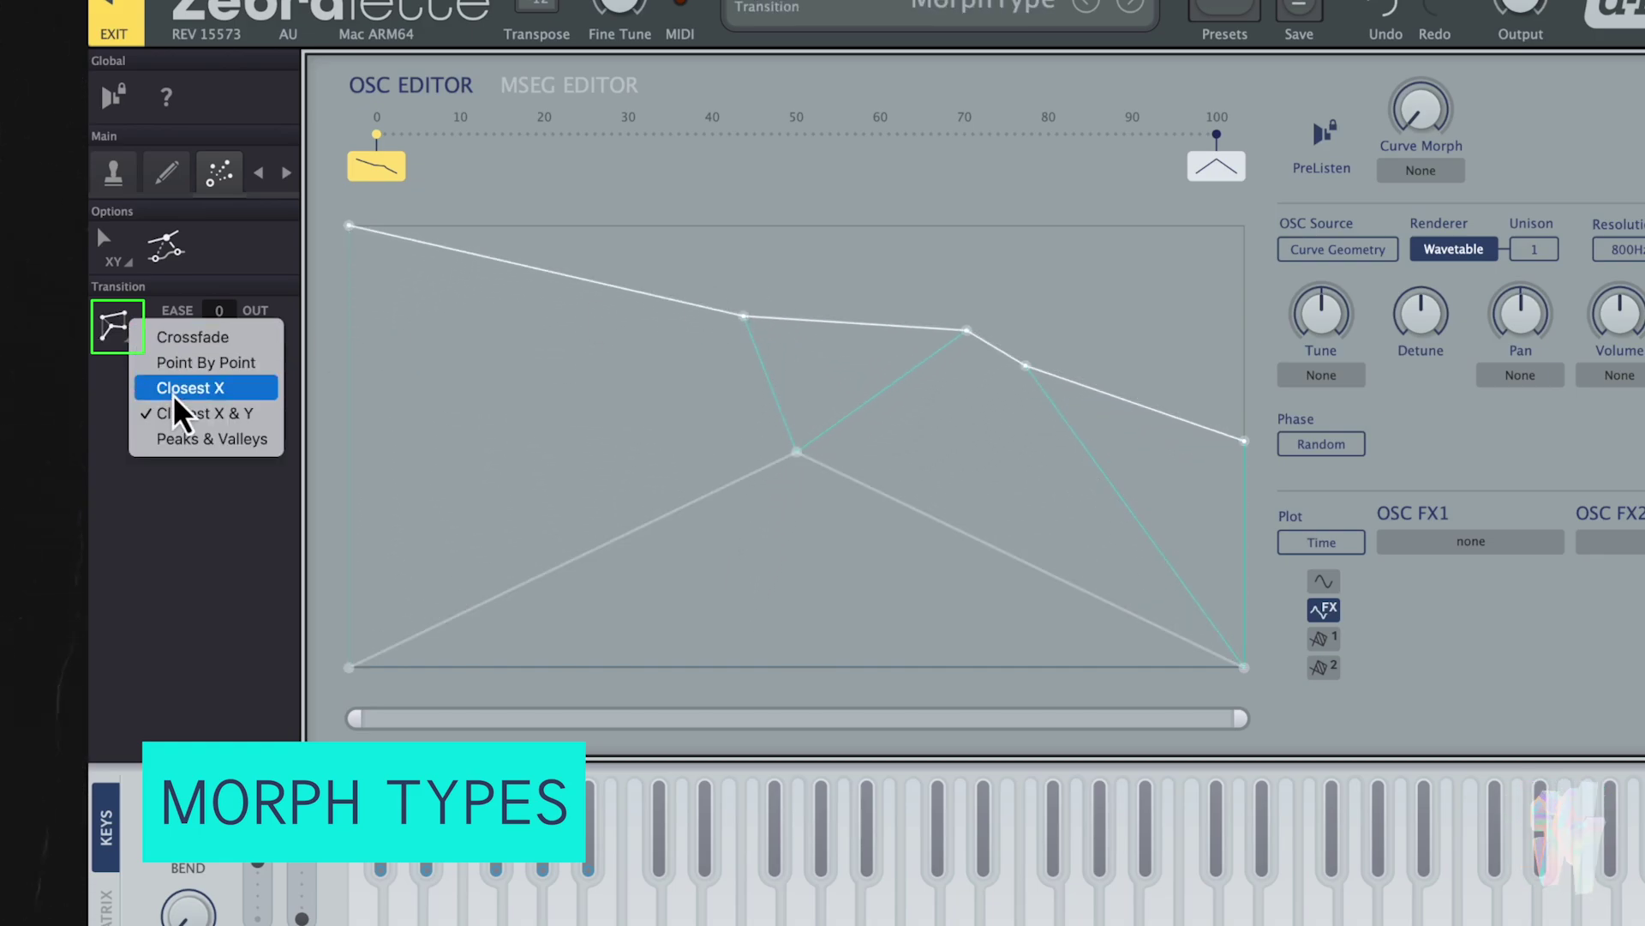
left_click(191, 439)
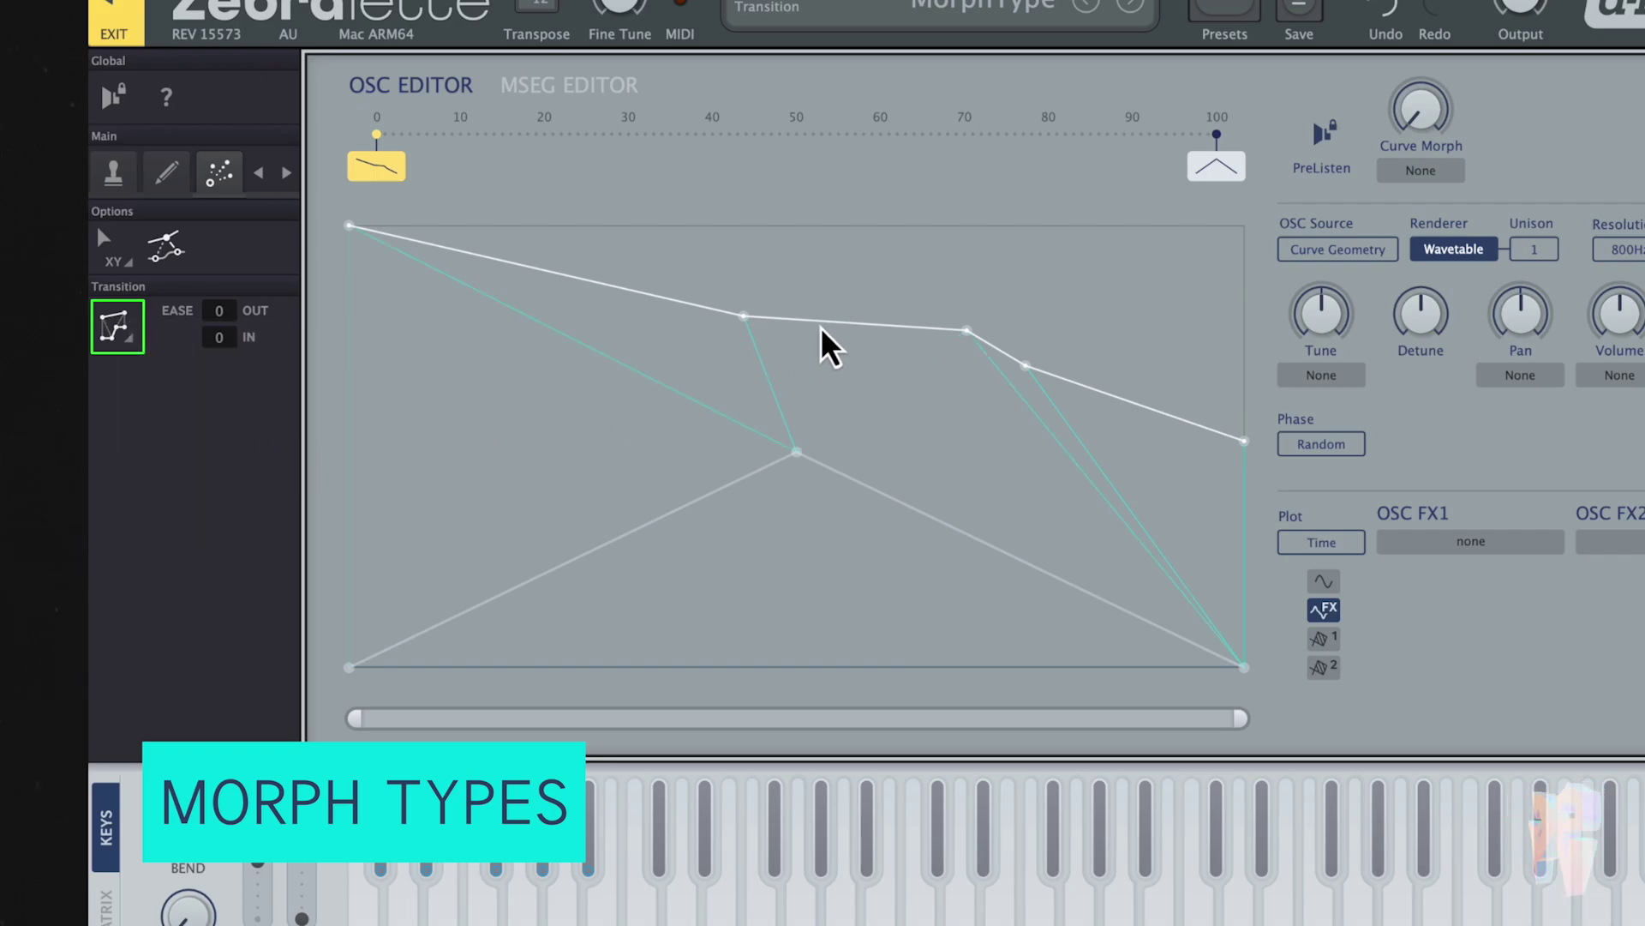
left_click_drag(823, 342, 782, 294)
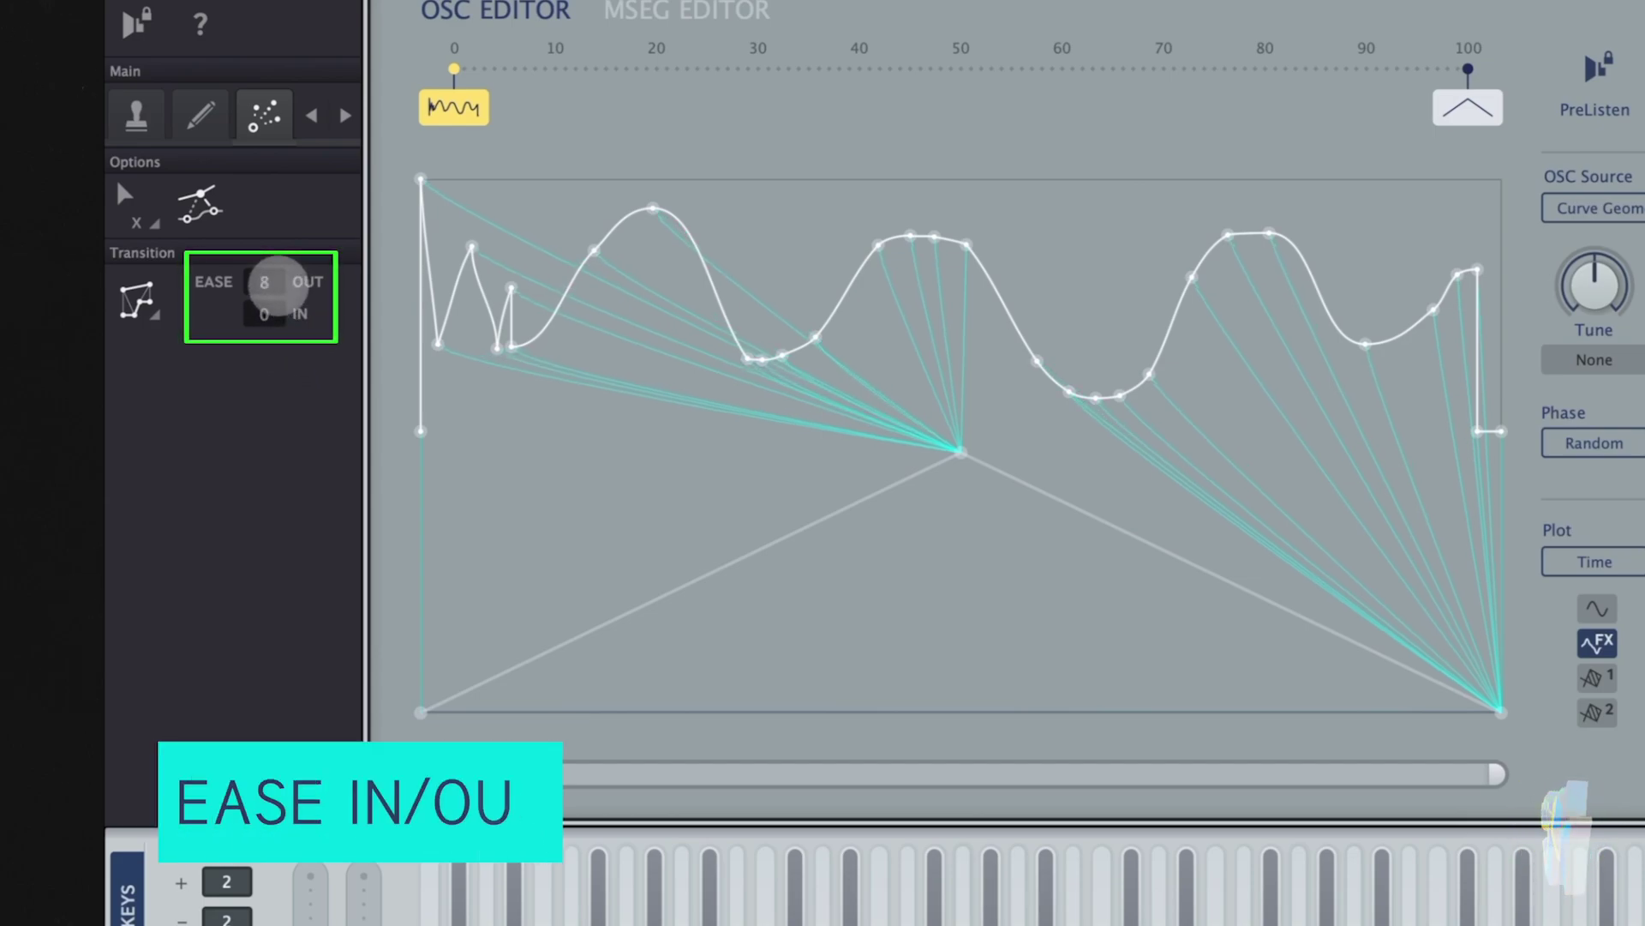
Curve the morph paths with EASE IN at 30 and EASE OUT fine-tuned to about 64.
left_click_drag(279, 285, 303, 114)
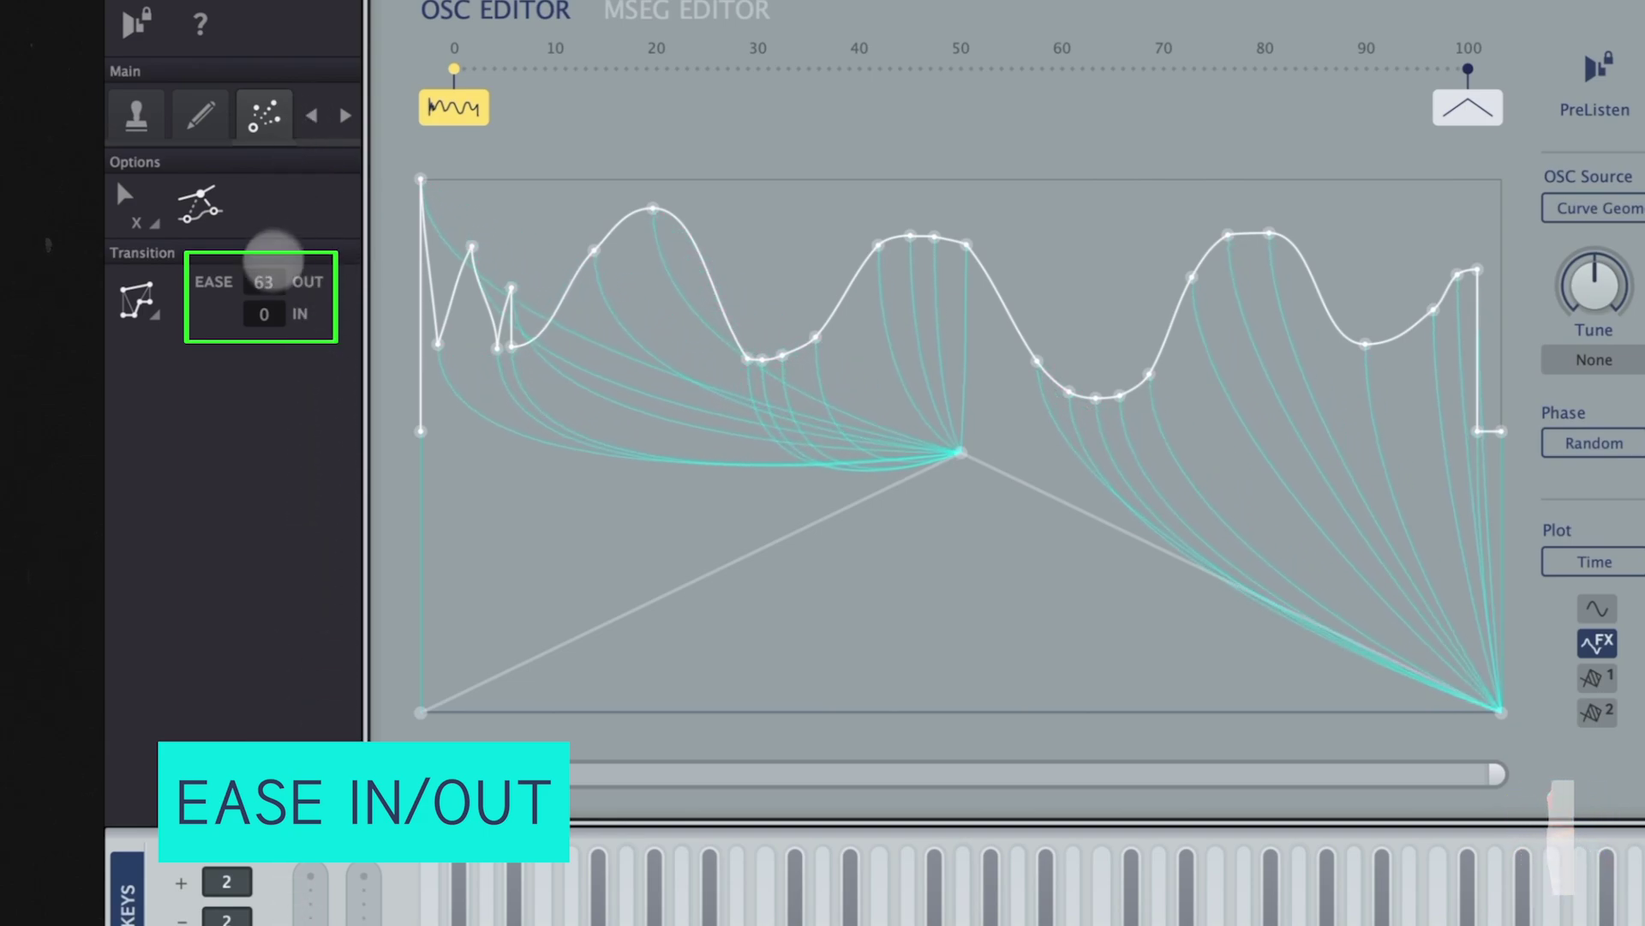
left_click_drag(256, 306, 288, 142)
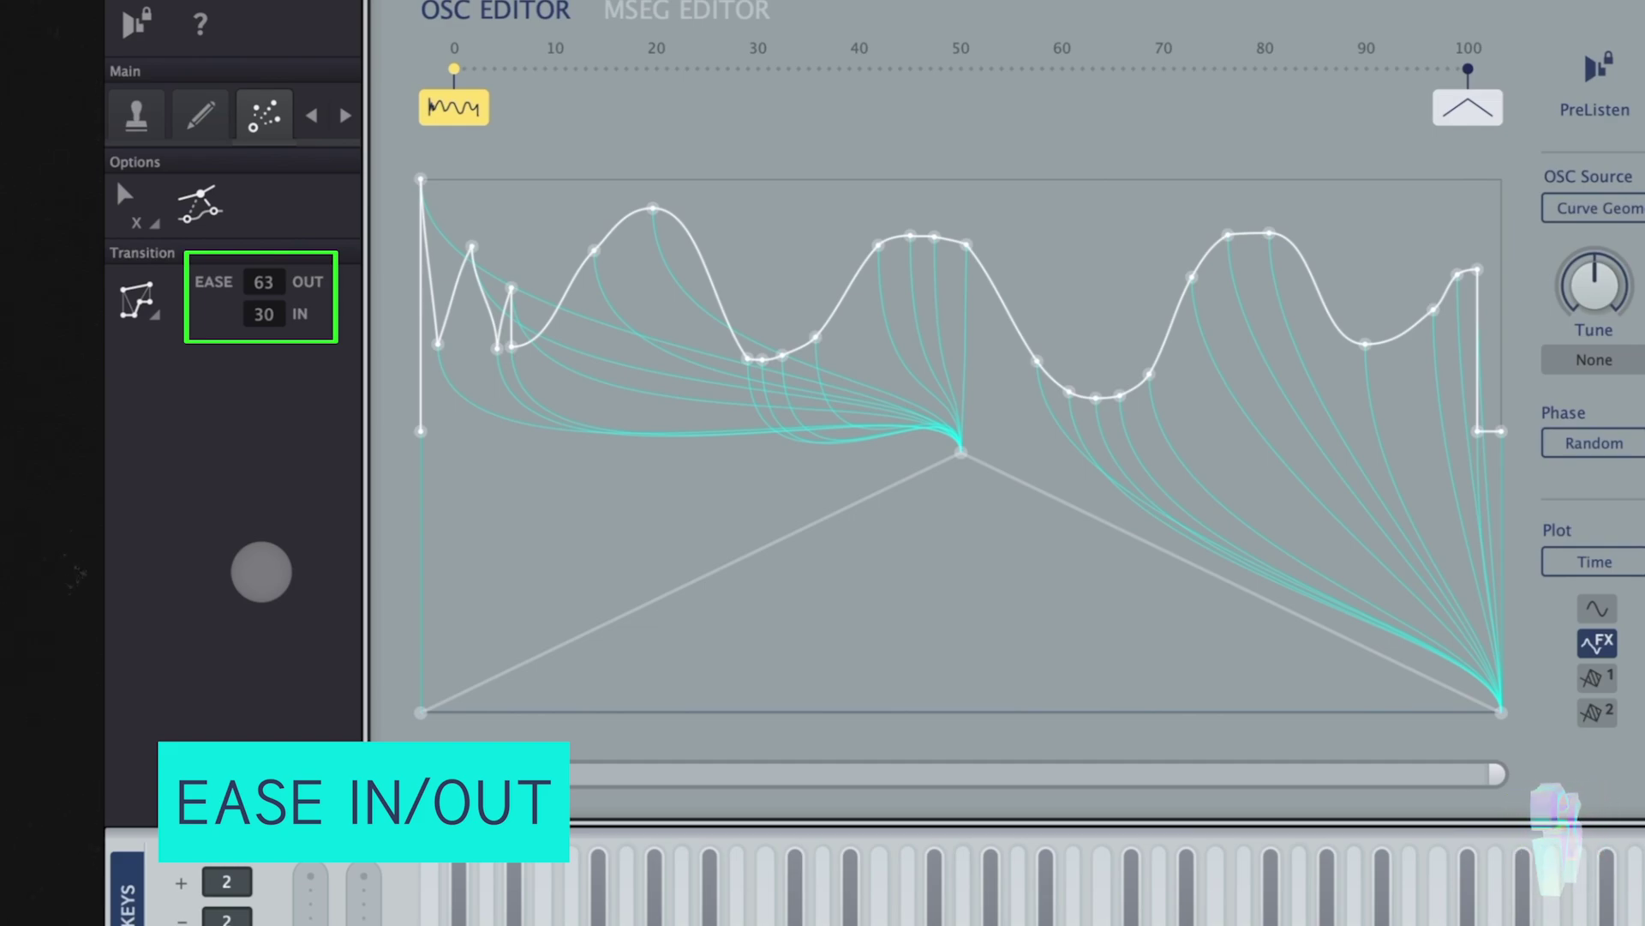
left_click_drag(261, 571, 227, 447)
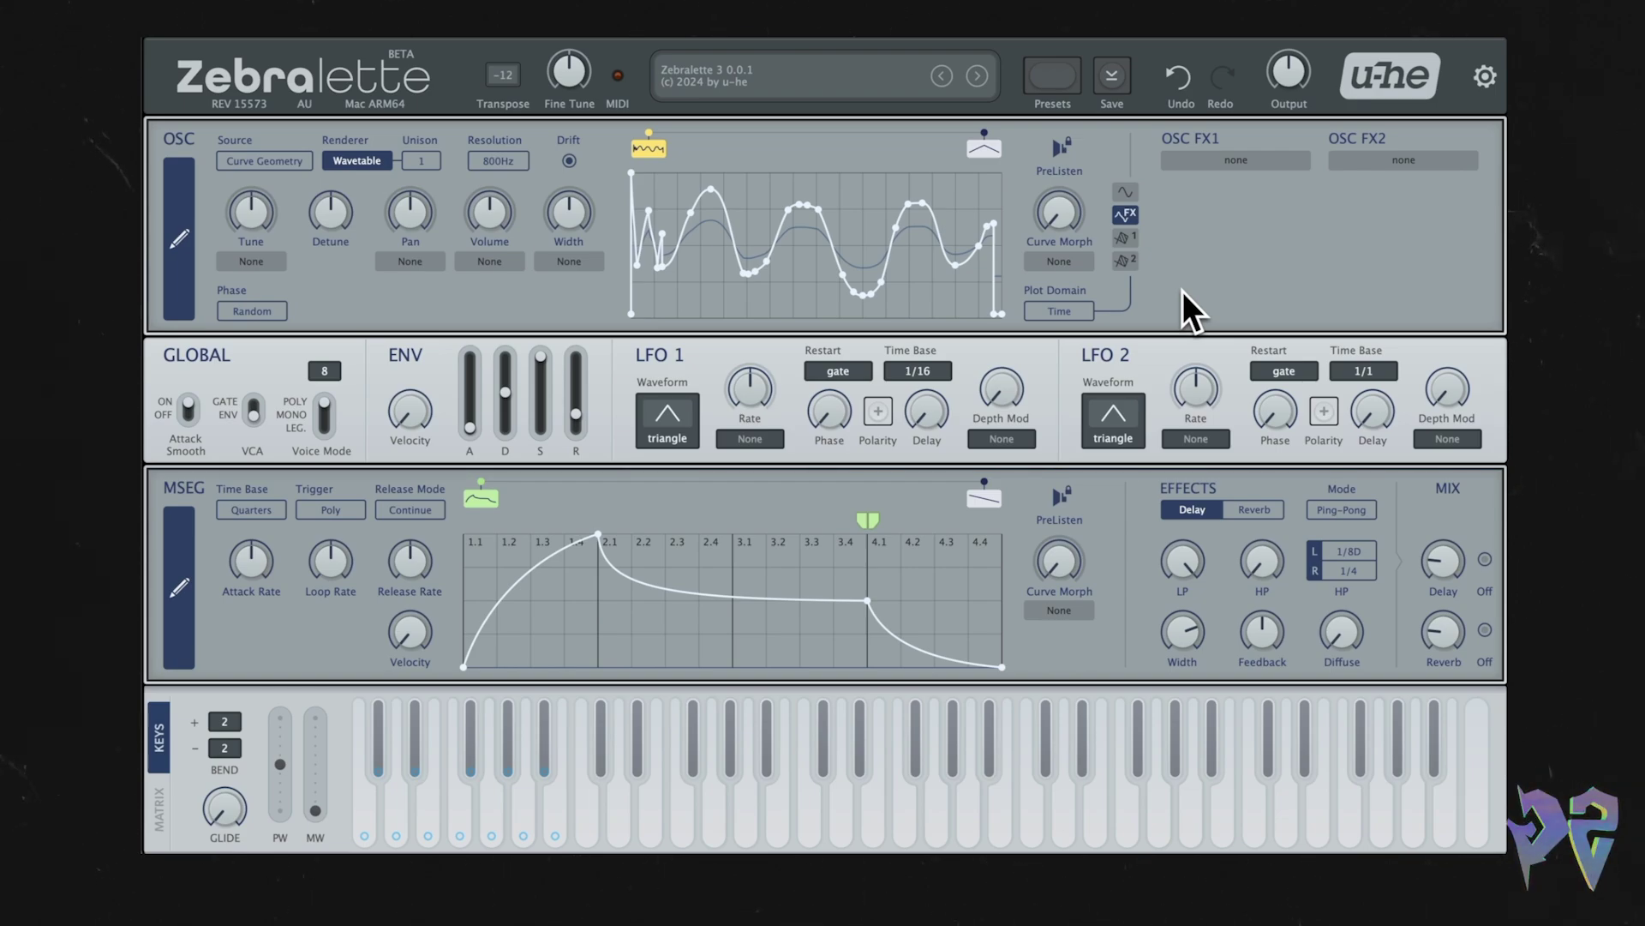
Review the OSC waveform's context menu options and lower import MAX POINTS to 51.
right_click(988, 177)
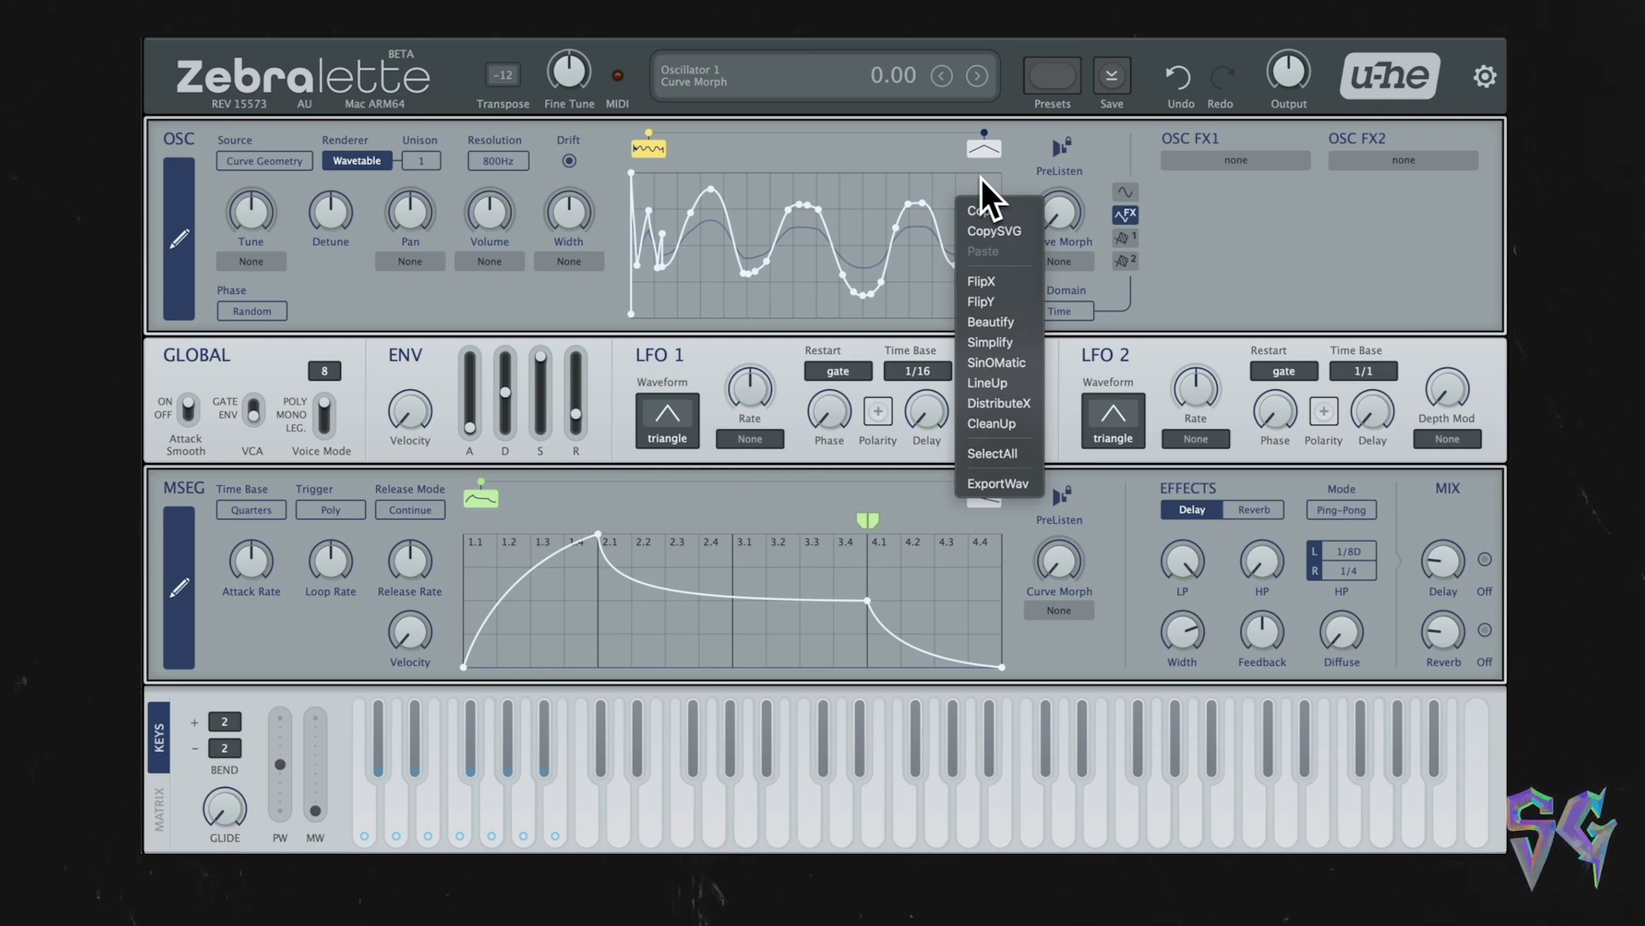
left_click(980, 179)
right_click(963, 284)
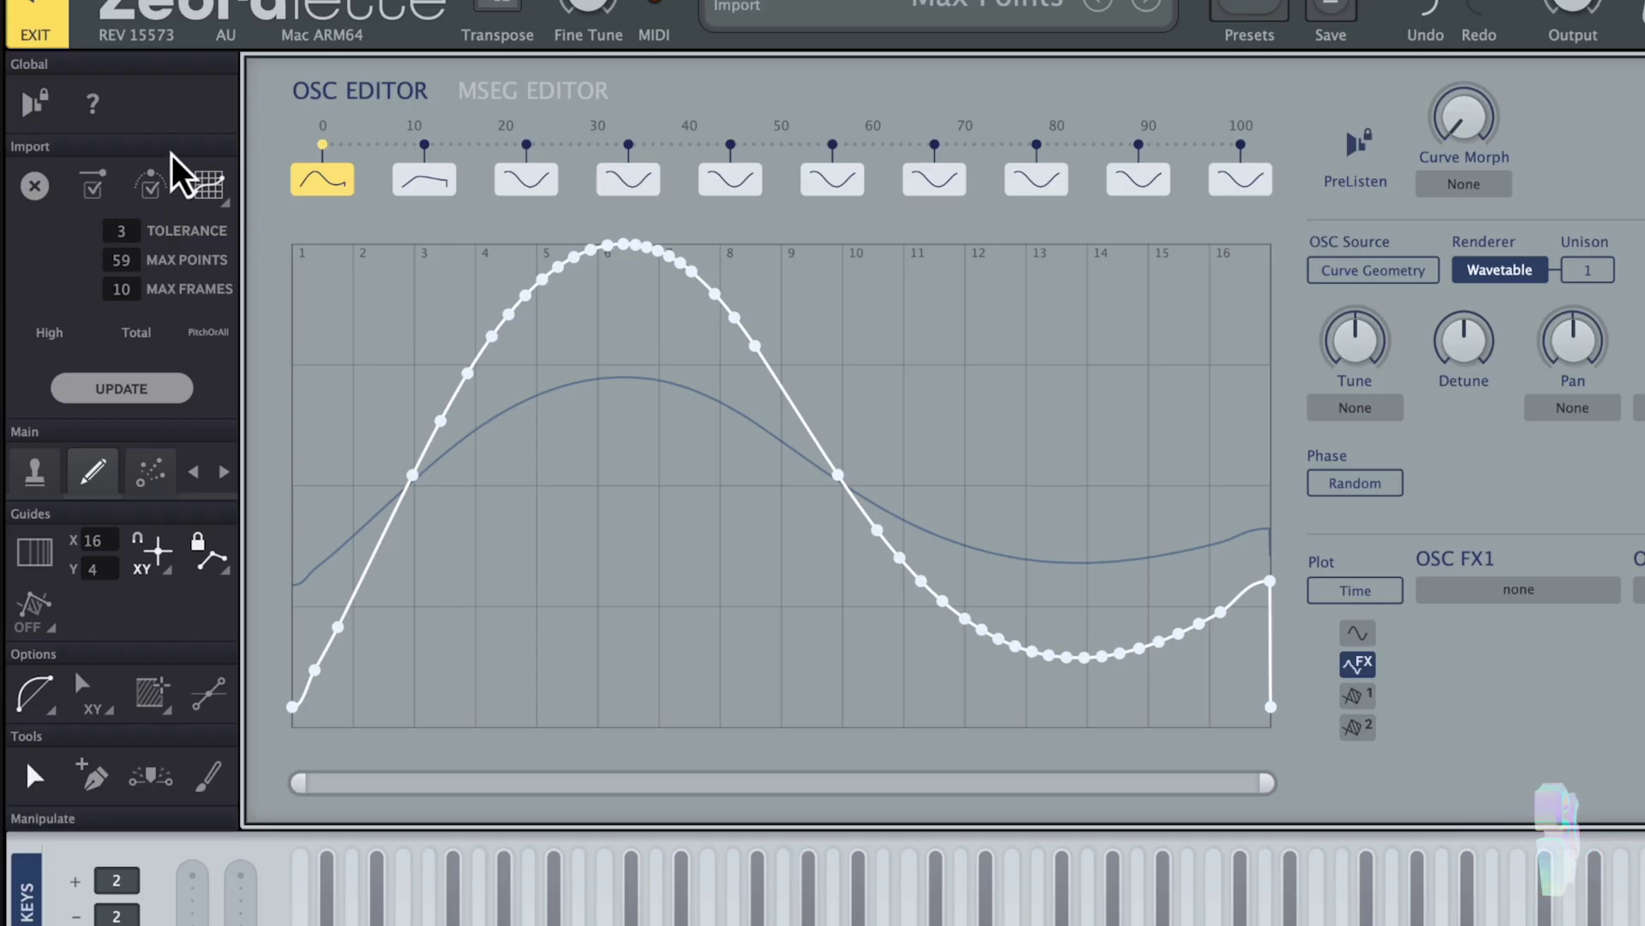
left_click_drag(154, 264, 132, 347)
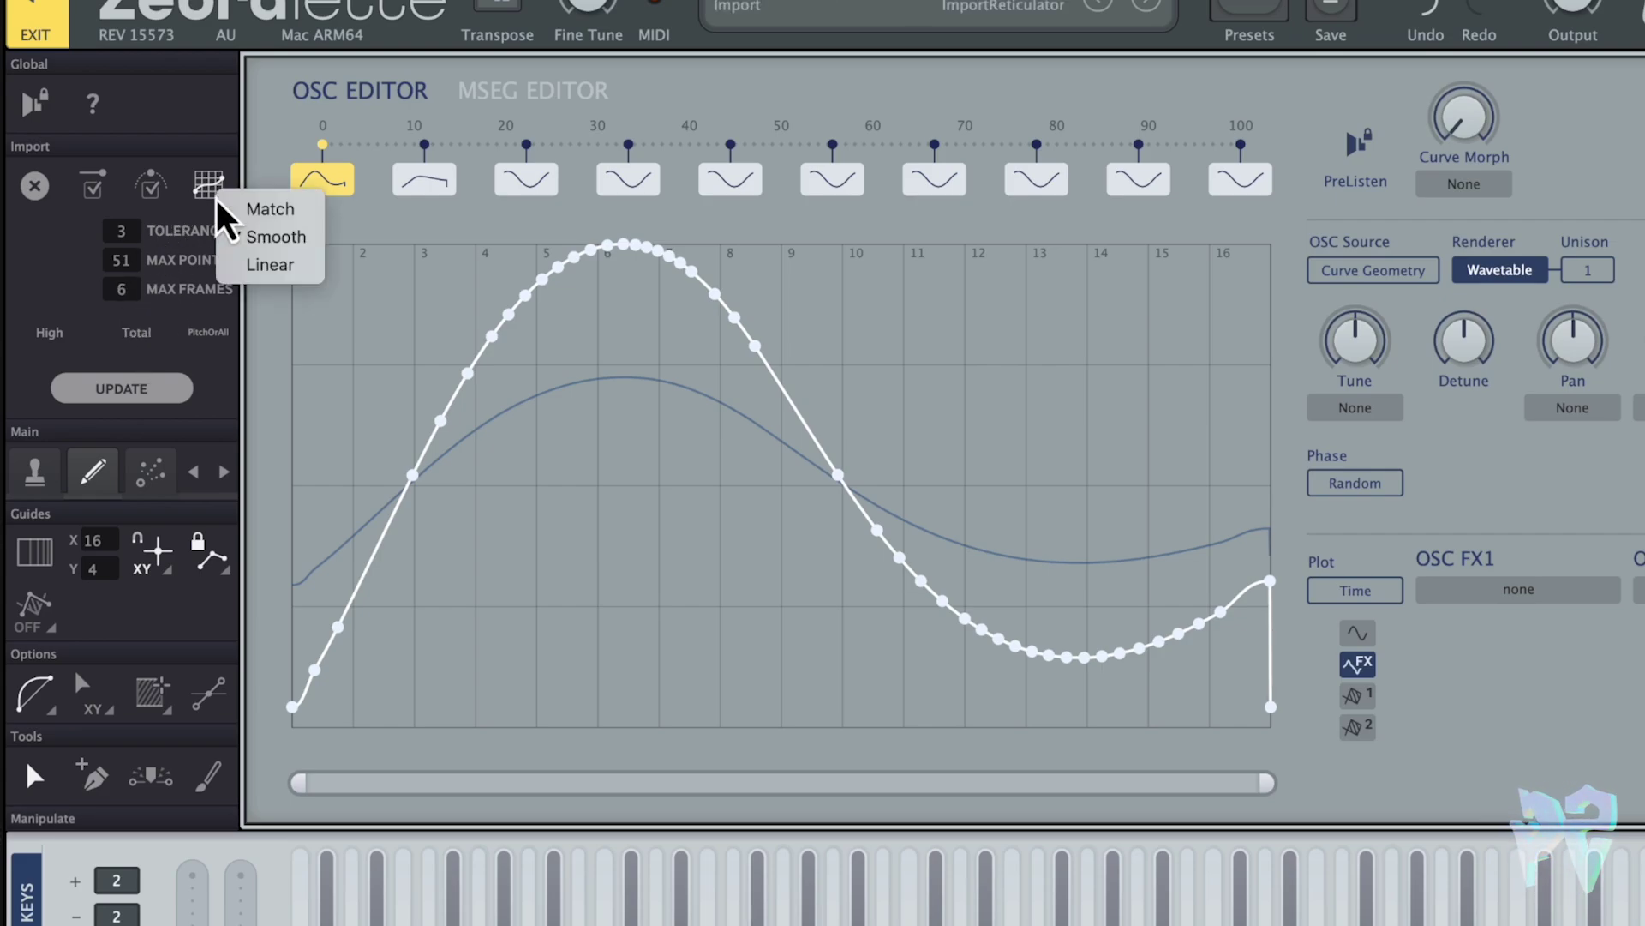
Switch import curve fitting to Smooth and update the 6-frame wavetable.
left_click(244, 213)
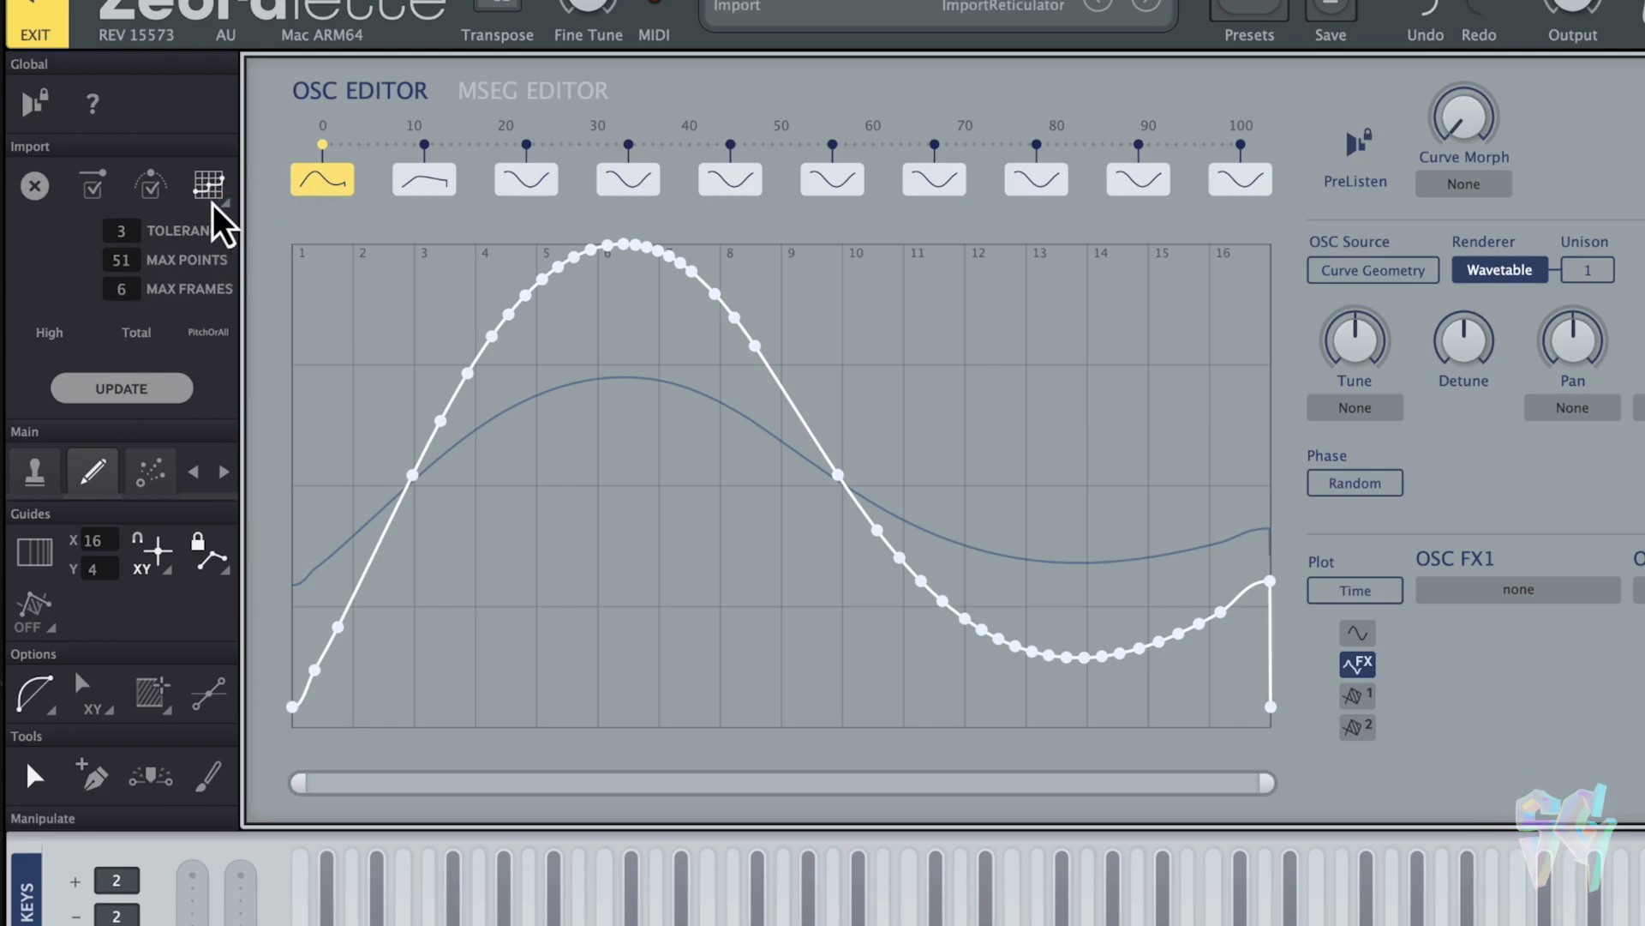
left_click(214, 209)
left_click(249, 236)
left_click(140, 390)
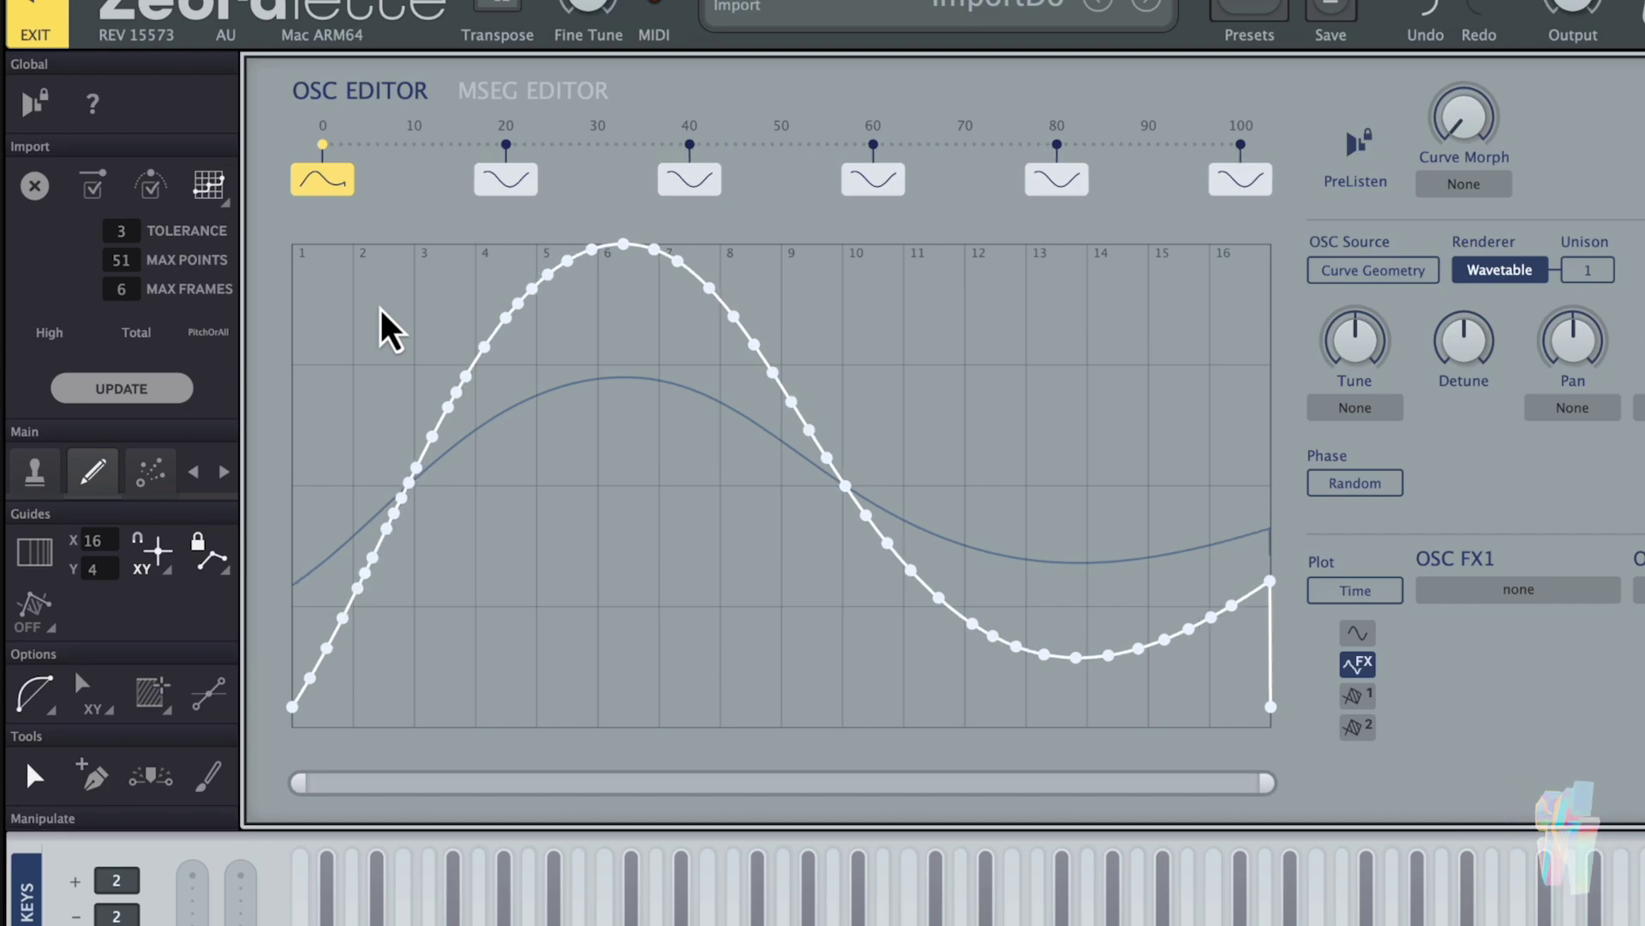
Re-import once more with Smooth, then change fitting to Linear and update.
left_click(220, 211)
left_click(248, 255)
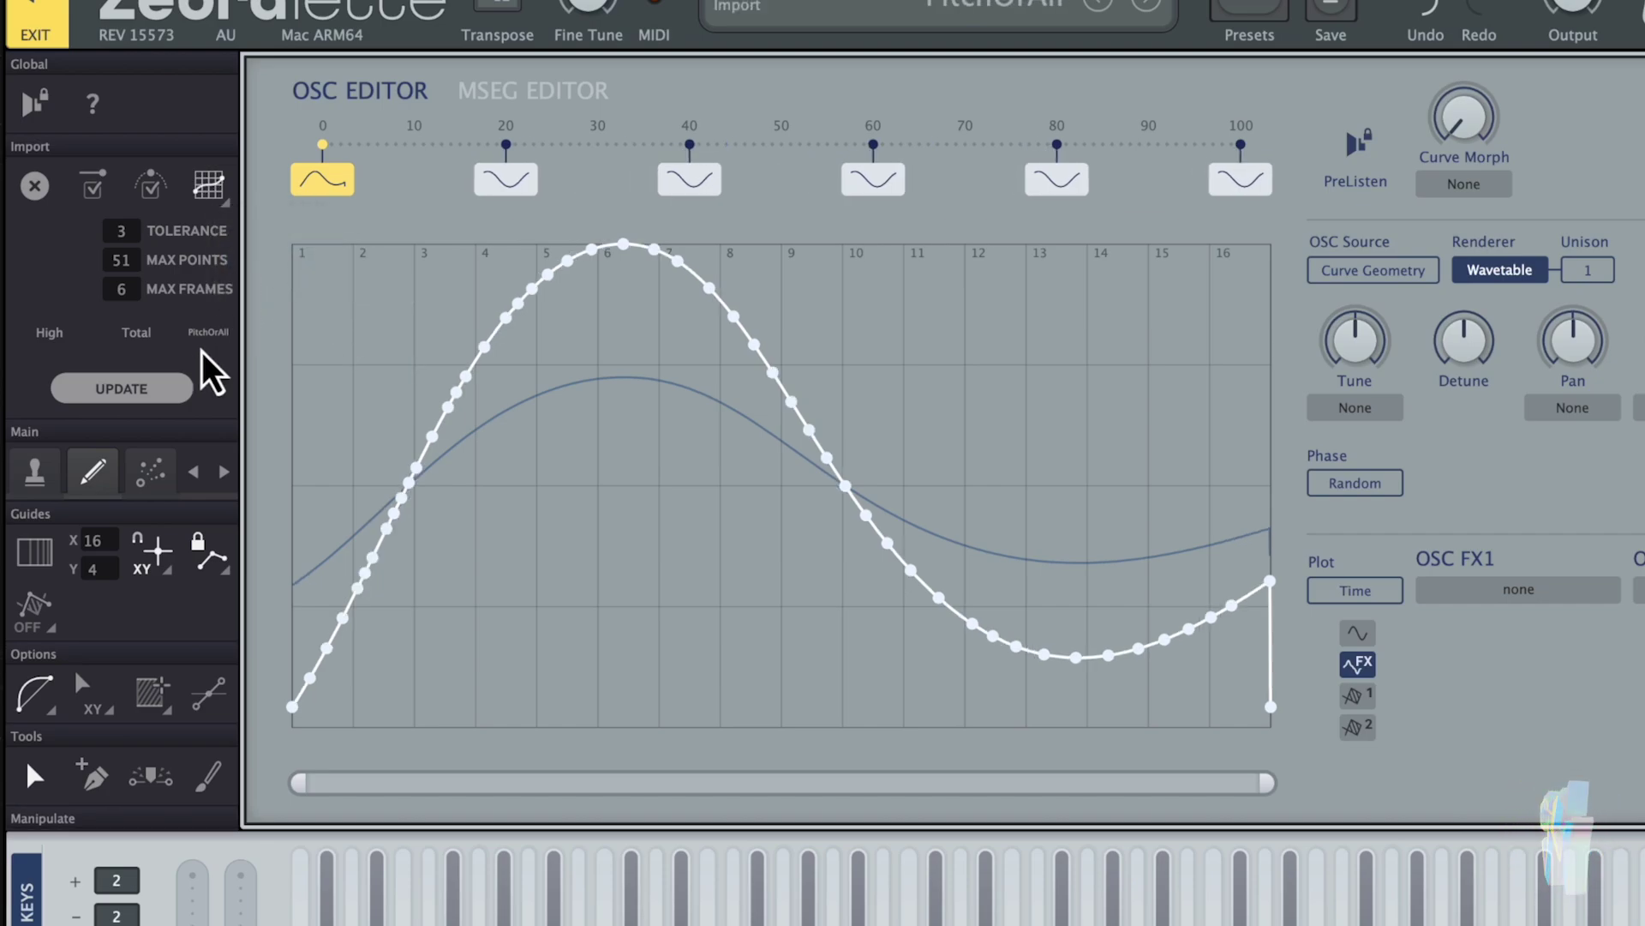
left_click(185, 393)
left_click(220, 202)
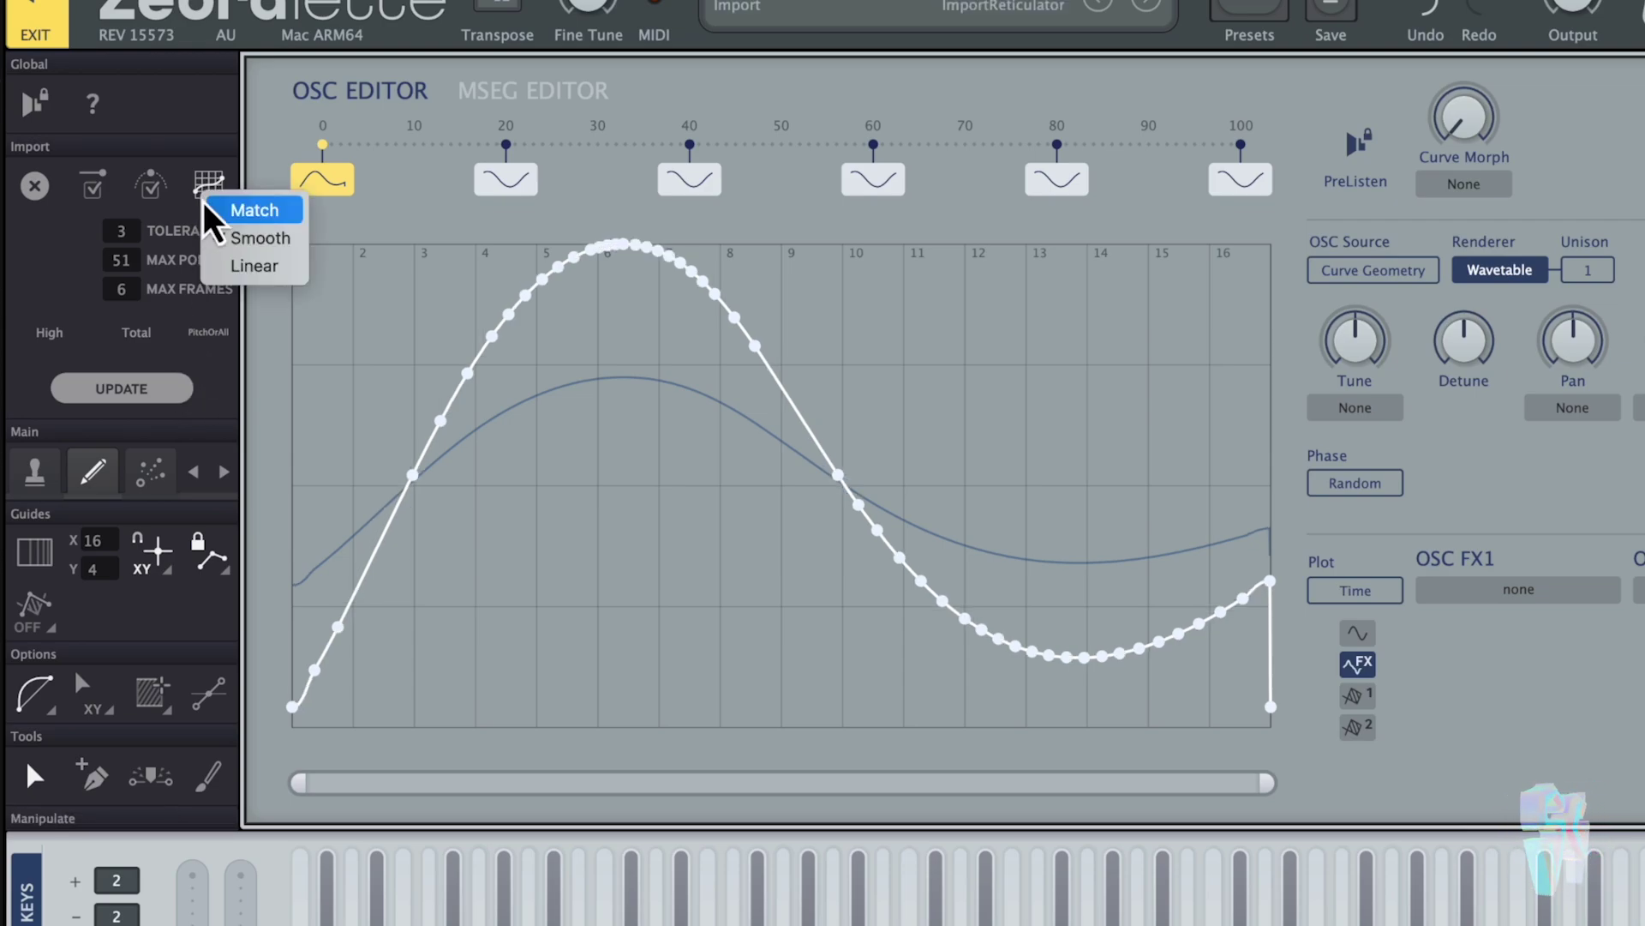
left_click(231, 262)
left_click(171, 393)
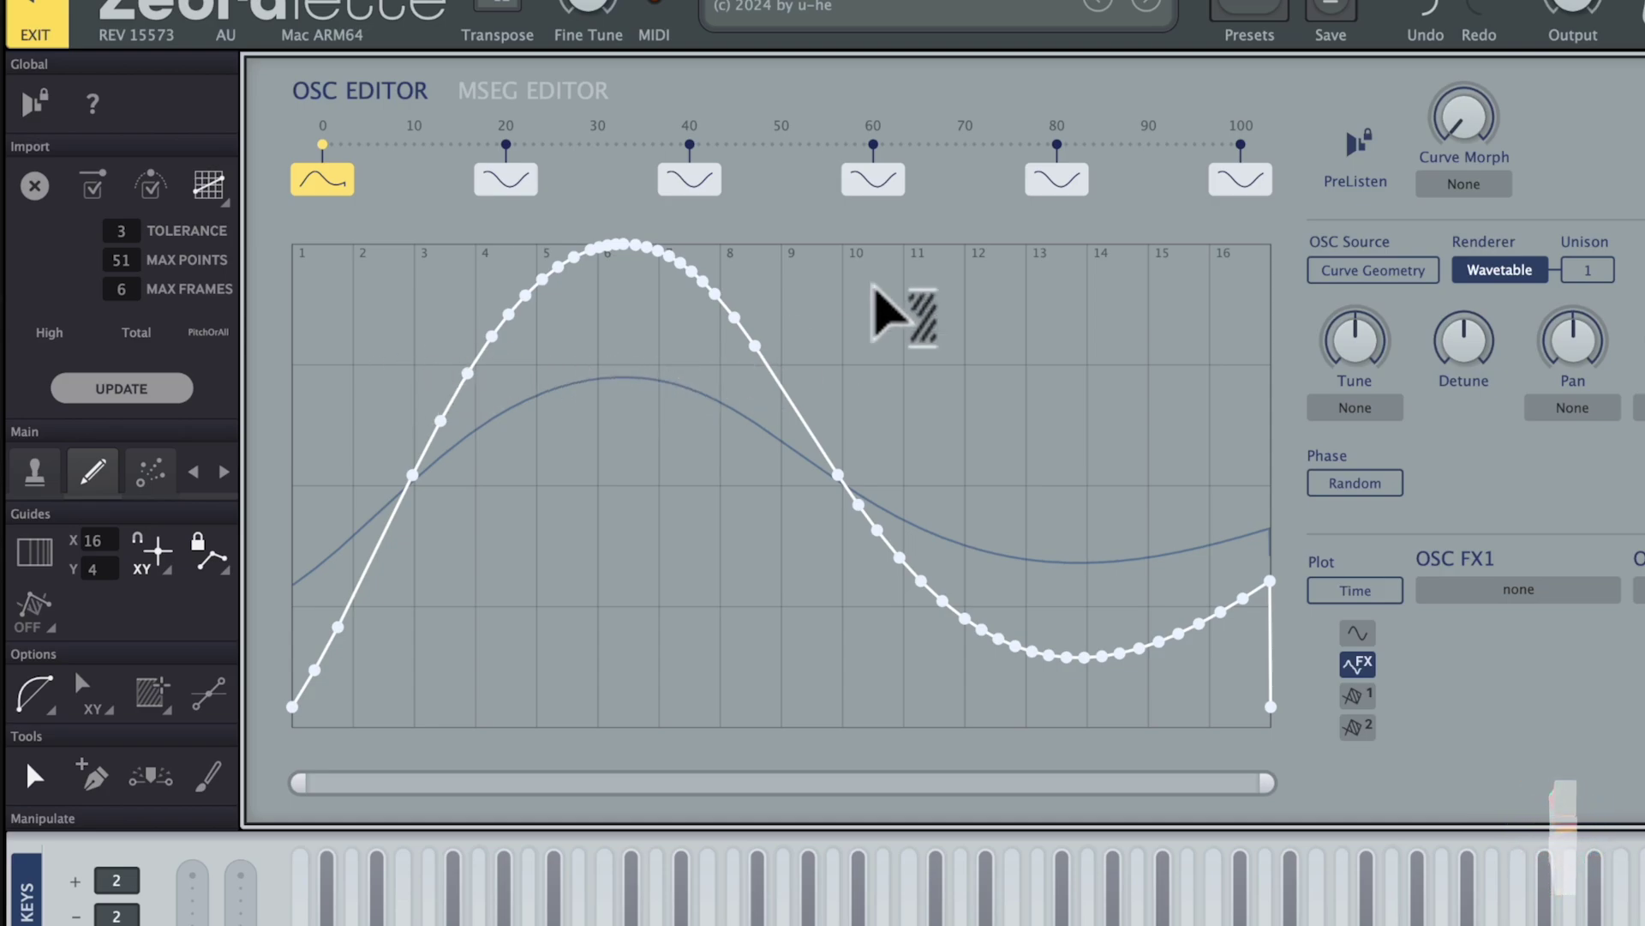
Lower Curve Morph, update with PitchOrAll, then re-import using Blockwise comparison.
left_click_drag(1487, 147, 1451, 202)
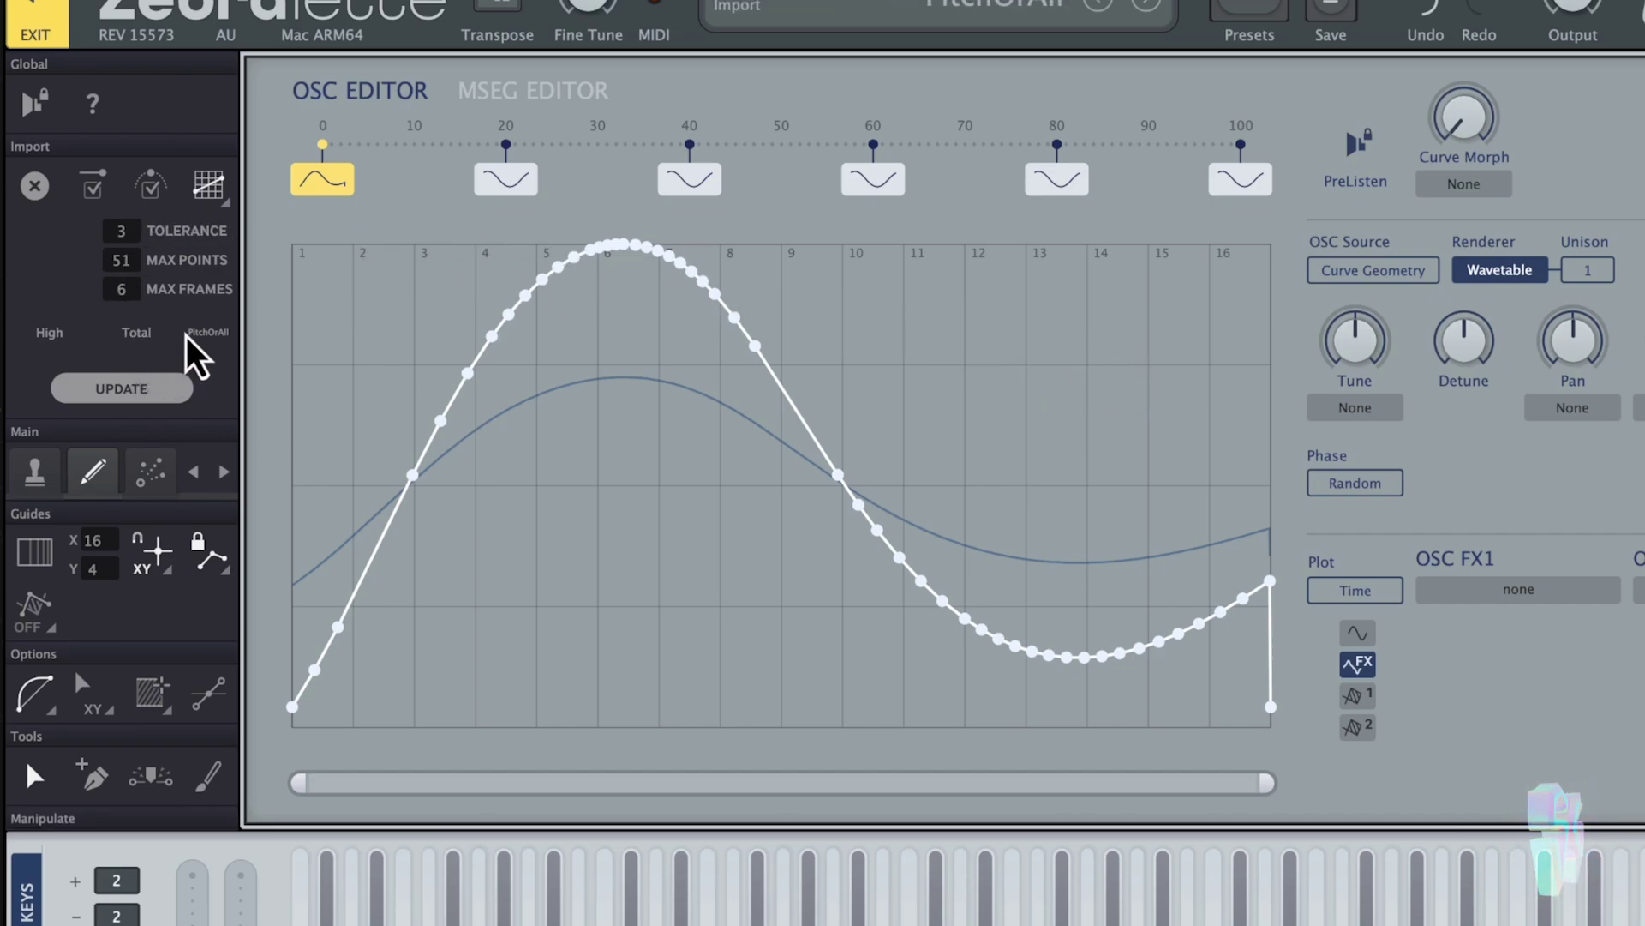
left_click(151, 388)
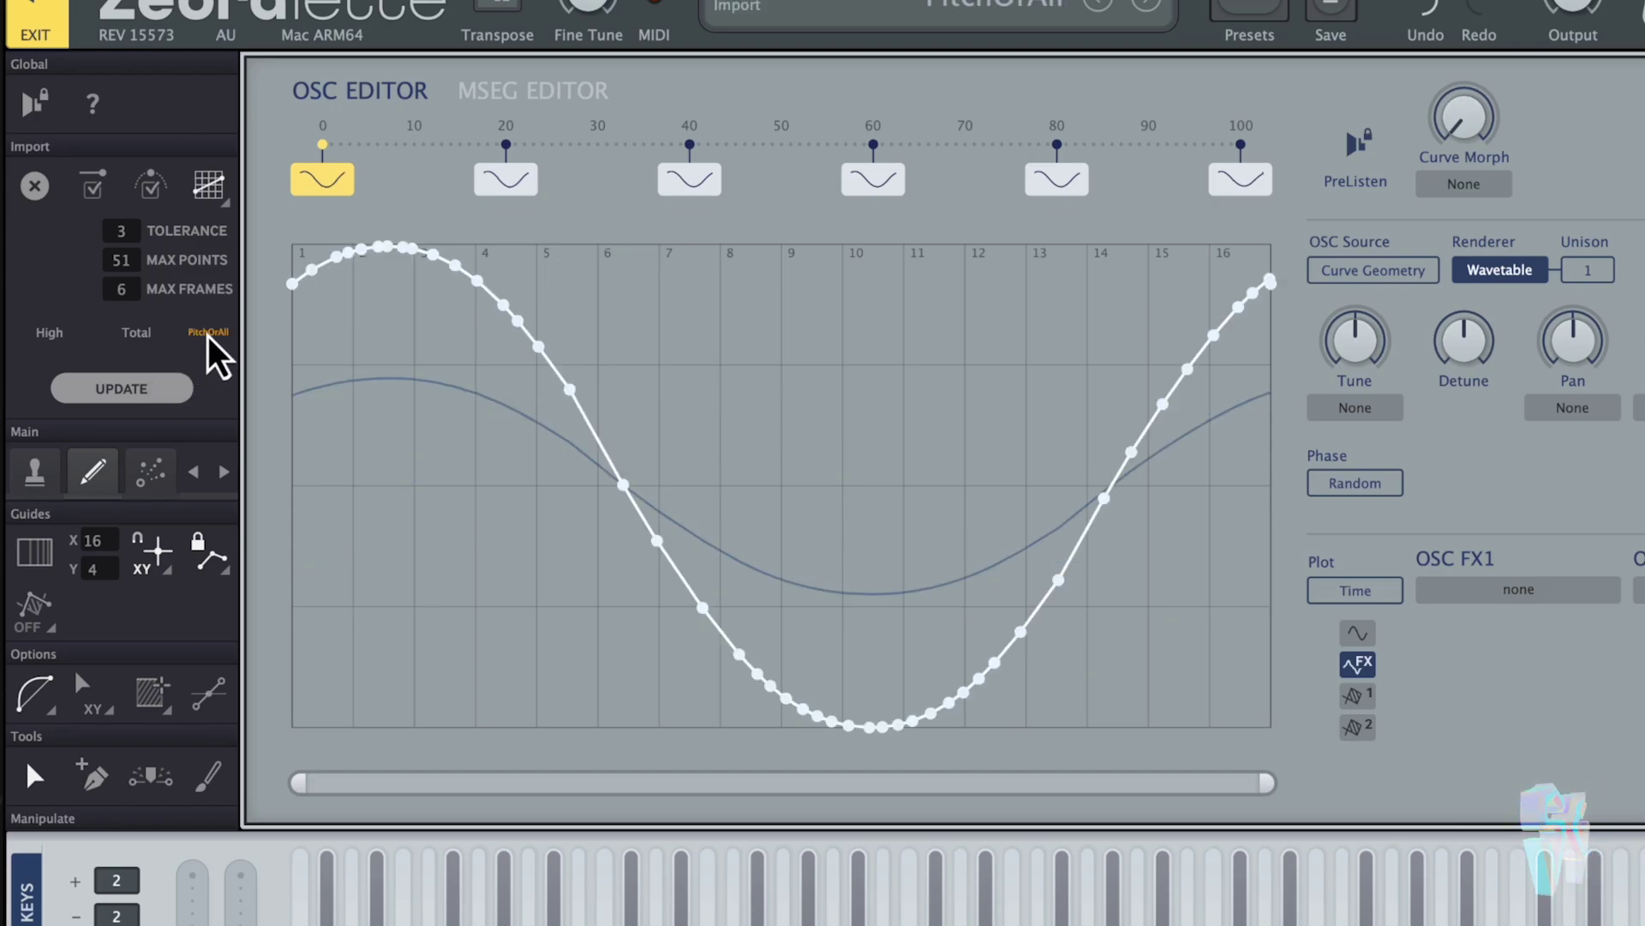
left_click(150, 345)
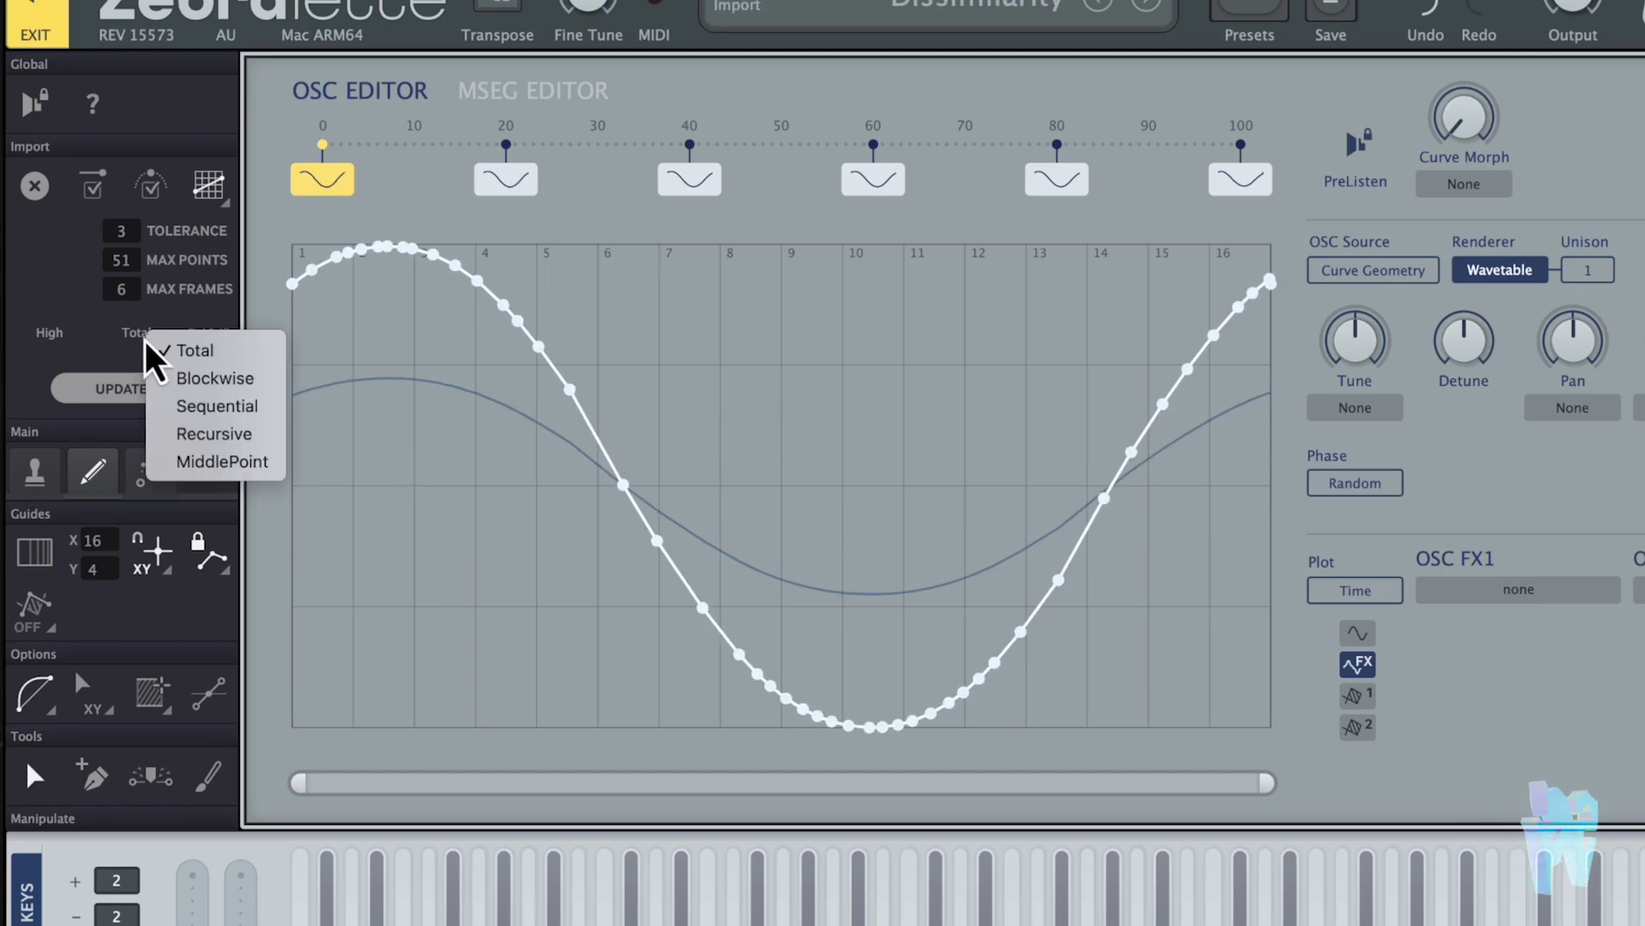
left_click(154, 388)
left_click(155, 389)
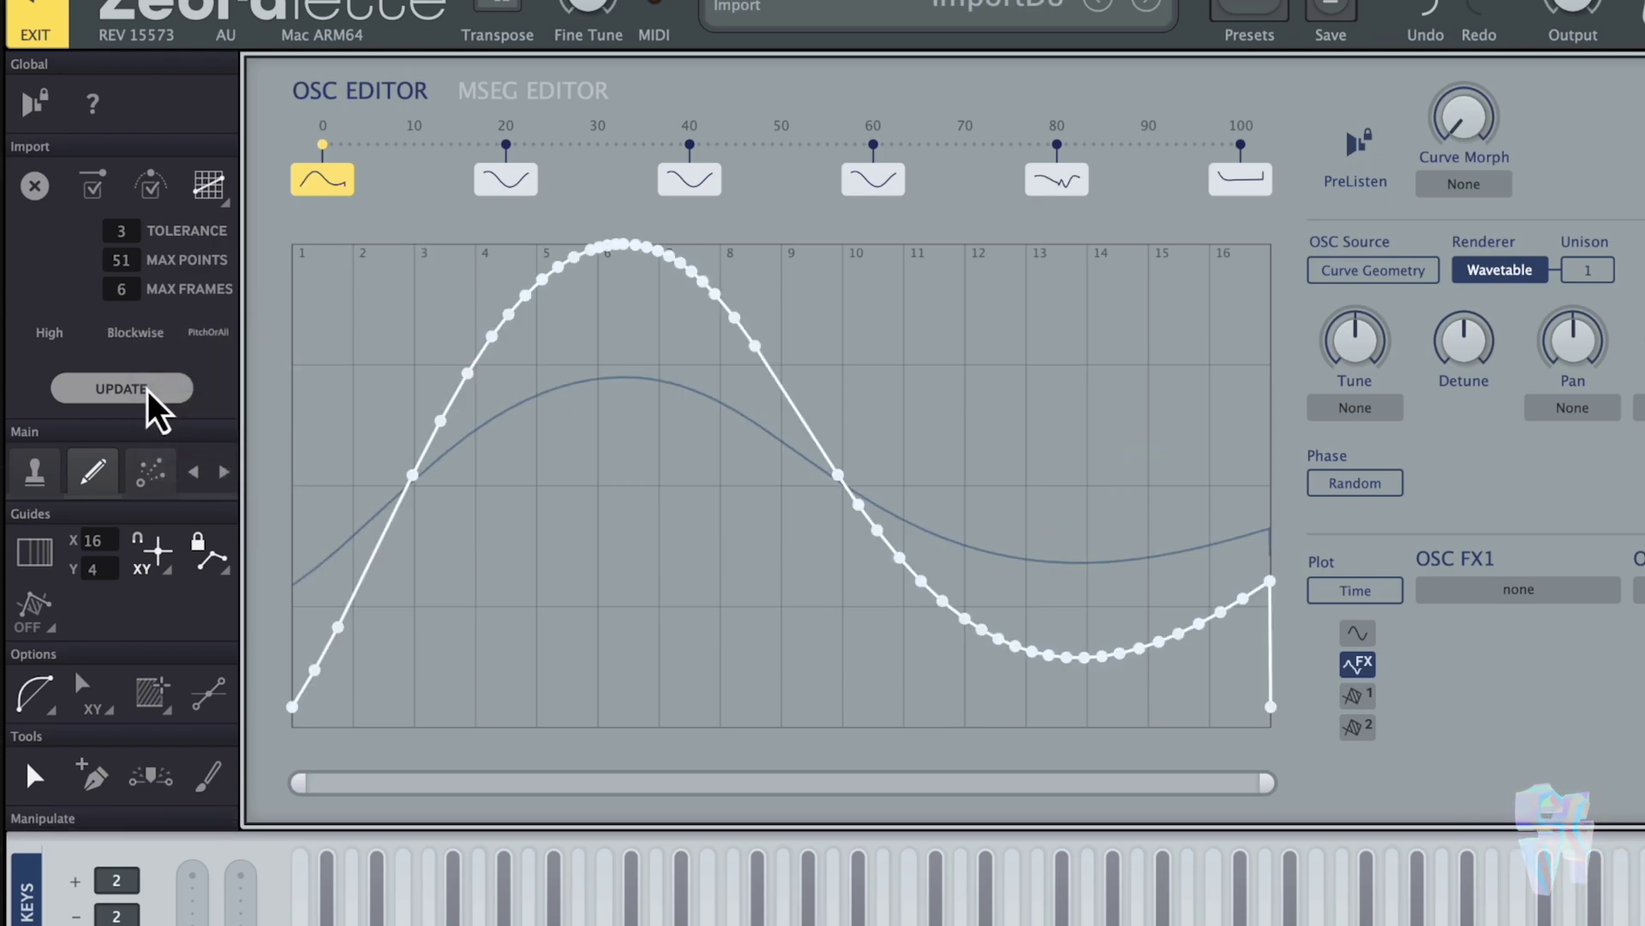